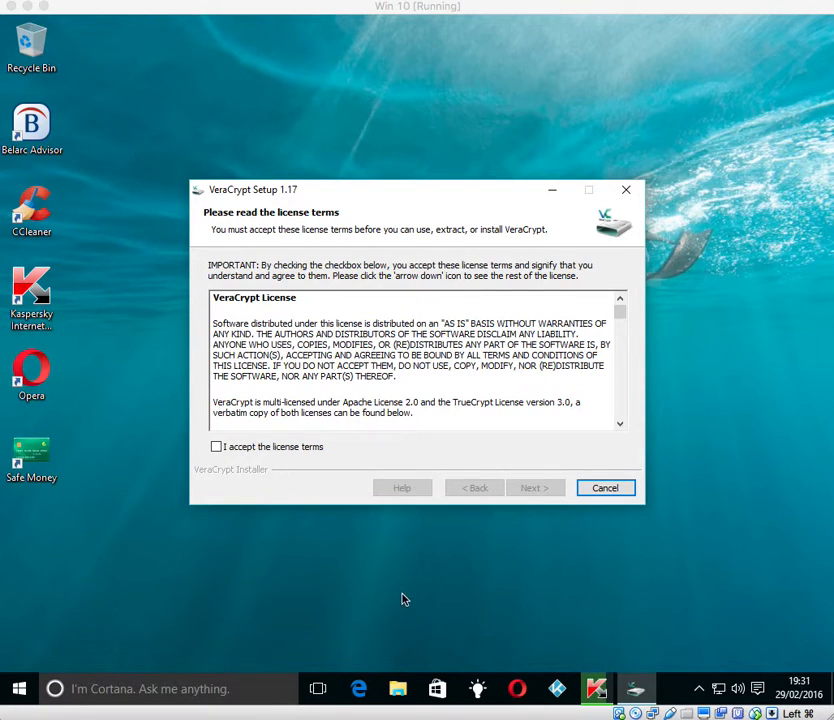
Step: Launch Microsoft Edge from the taskbar while the VeraCrypt Setup license terms stay open
{"action": "left_click", "coordinate": [360, 689]}
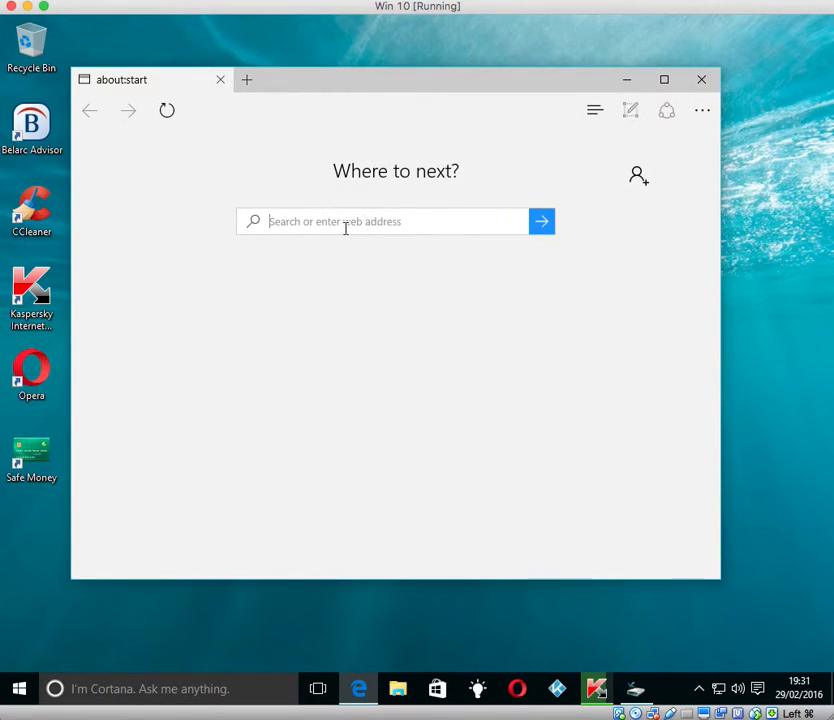
Step: Search Bing for 'veracrypt' and open the VeraCrypt home page result
{"action": "type", "text": "veracrypt"}
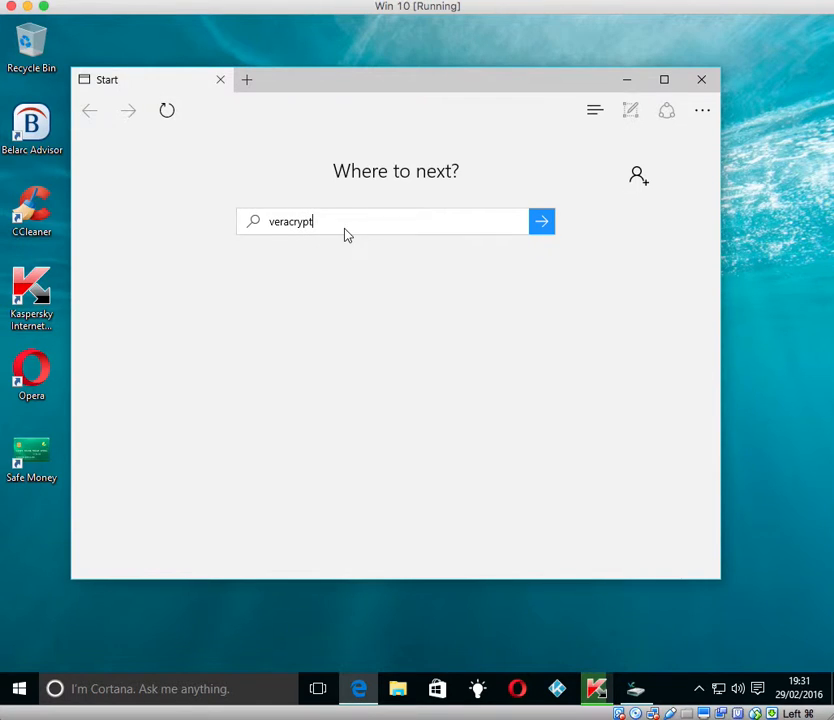
{"action": "key", "text": "Return"}
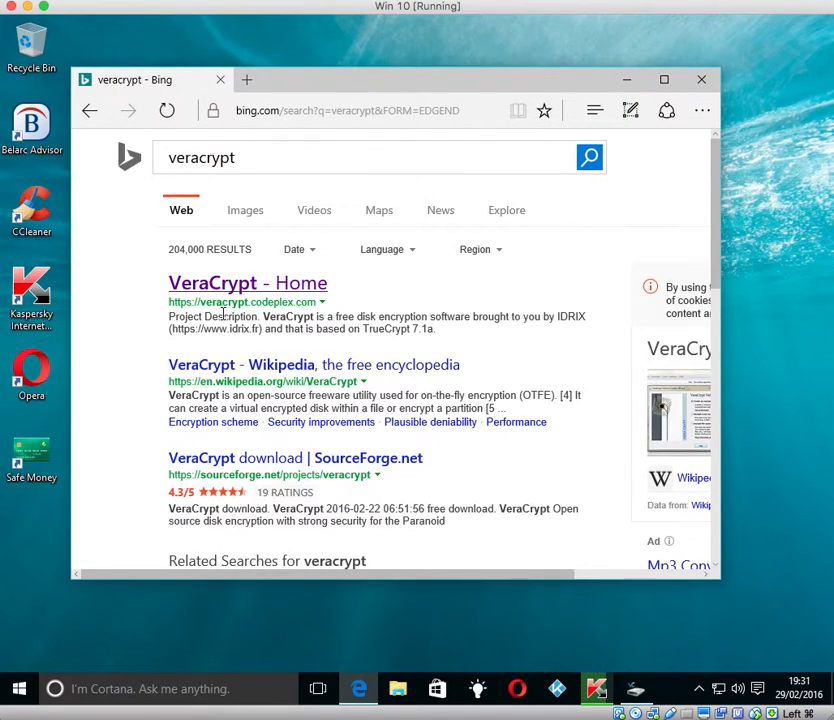
{"action": "left_click", "coordinate": [293, 286]}
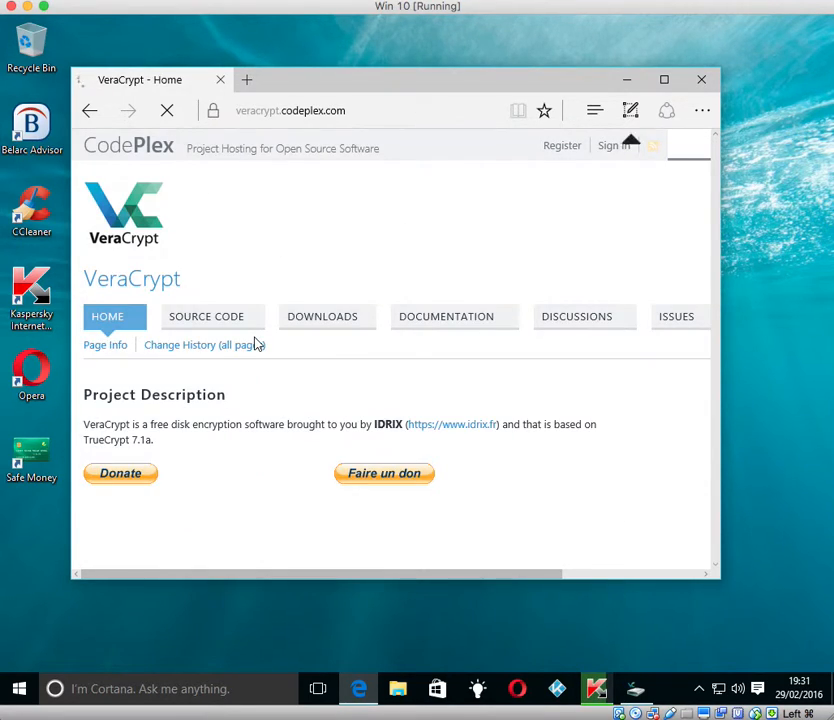
Step: Dismiss the note-taking tip and scroll through the VeraCrypt home page to the MacOSX paragraph
{"action": "scroll", "coordinate": [263, 402], "scroll_direction": "down", "scroll_amount": 2}
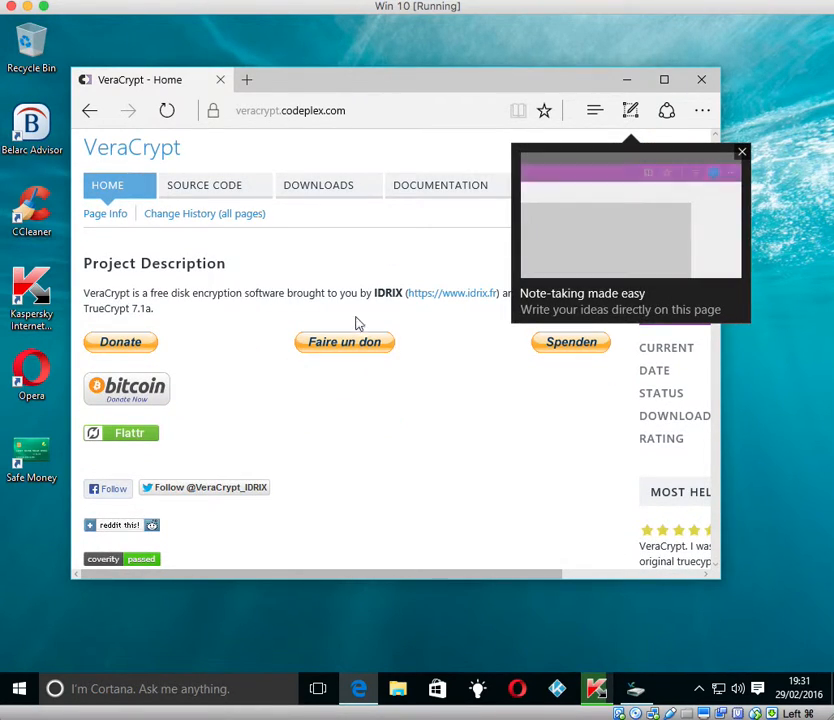
{"action": "left_click", "coordinate": [743, 153]}
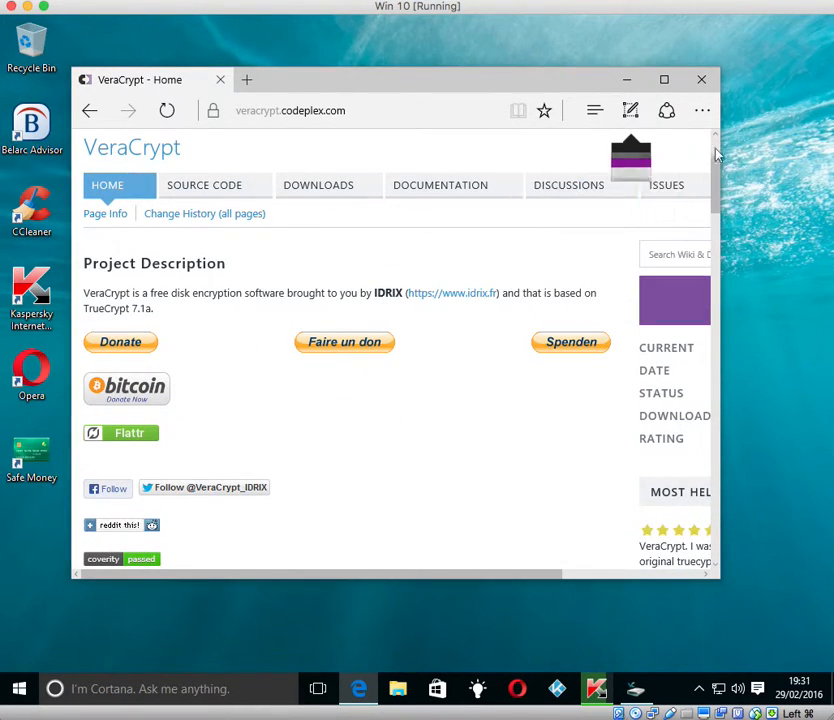
{"action": "scroll", "coordinate": [446, 301], "scroll_direction": "down", "scroll_amount": 3}
{"action": "scroll", "coordinate": [446, 301], "scroll_direction": "down", "scroll_amount": 5}
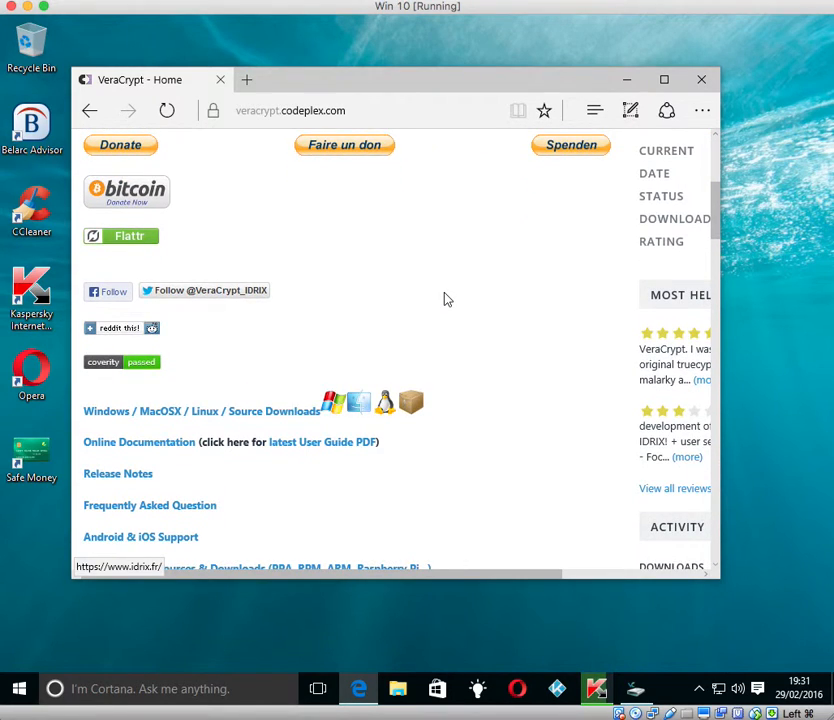
{"action": "scroll", "coordinate": [446, 299], "scroll_direction": "down", "scroll_amount": 2}
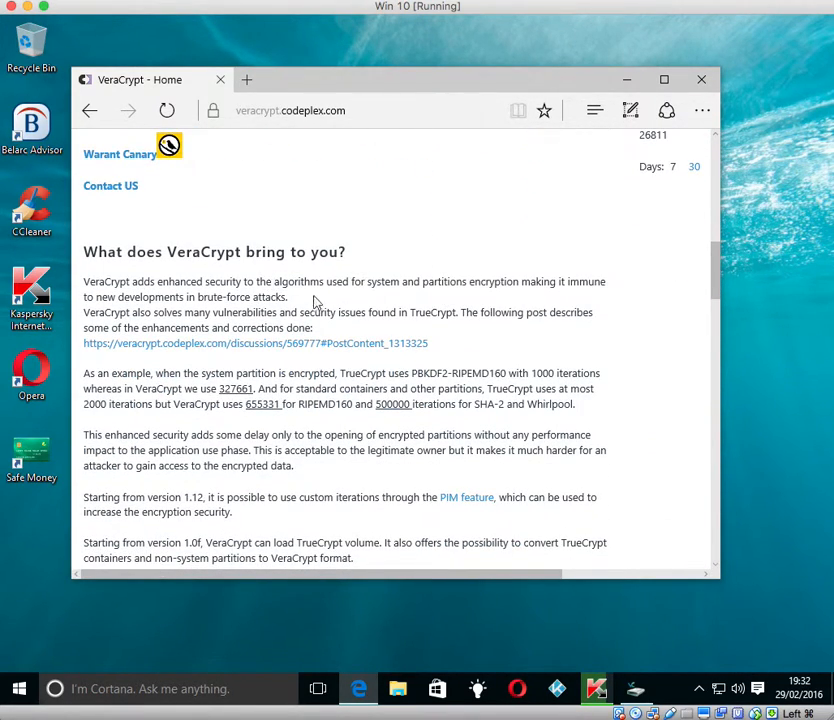
{"action": "scroll", "coordinate": [302, 276], "scroll_direction": "up", "scroll_amount": 3}
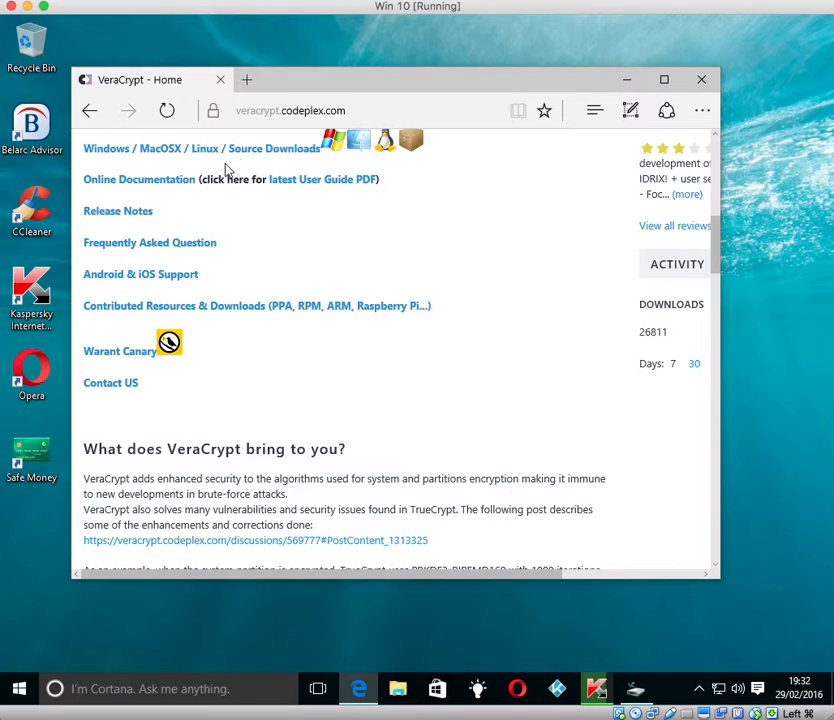
{"action": "scroll", "coordinate": [227, 168], "scroll_direction": "up", "scroll_amount": 3}
{"action": "scroll", "coordinate": [331, 289], "scroll_direction": "down", "scroll_amount": 9}
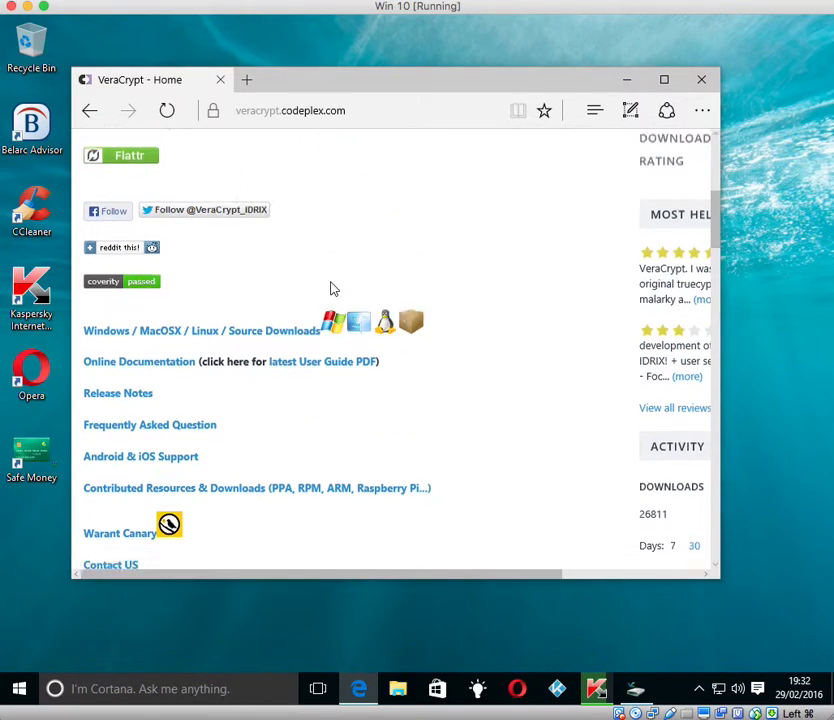
{"action": "scroll", "coordinate": [333, 289], "scroll_direction": "down", "scroll_amount": 3}
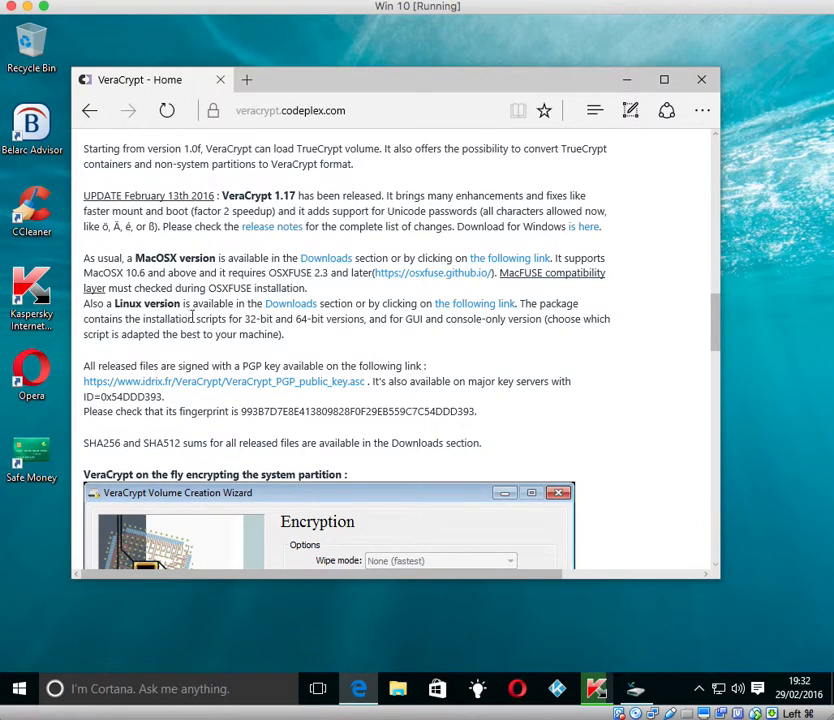
{"action": "scroll", "coordinate": [160, 365], "scroll_direction": "down", "scroll_amount": 3}
{"action": "scroll", "coordinate": [160, 370], "scroll_direction": "down", "scroll_amount": 5}
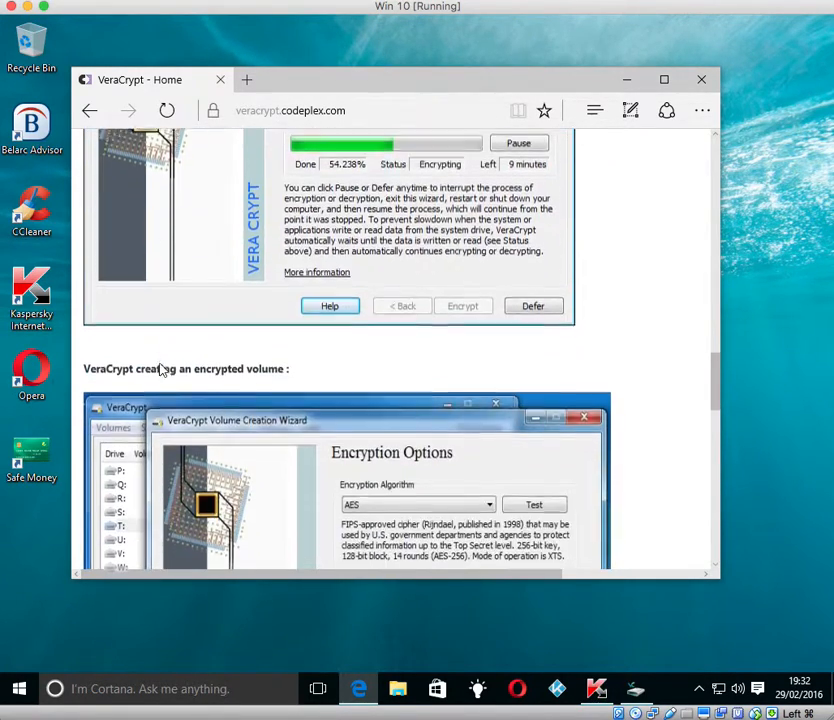
{"action": "scroll", "coordinate": [160, 370], "scroll_direction": "down", "scroll_amount": 8}
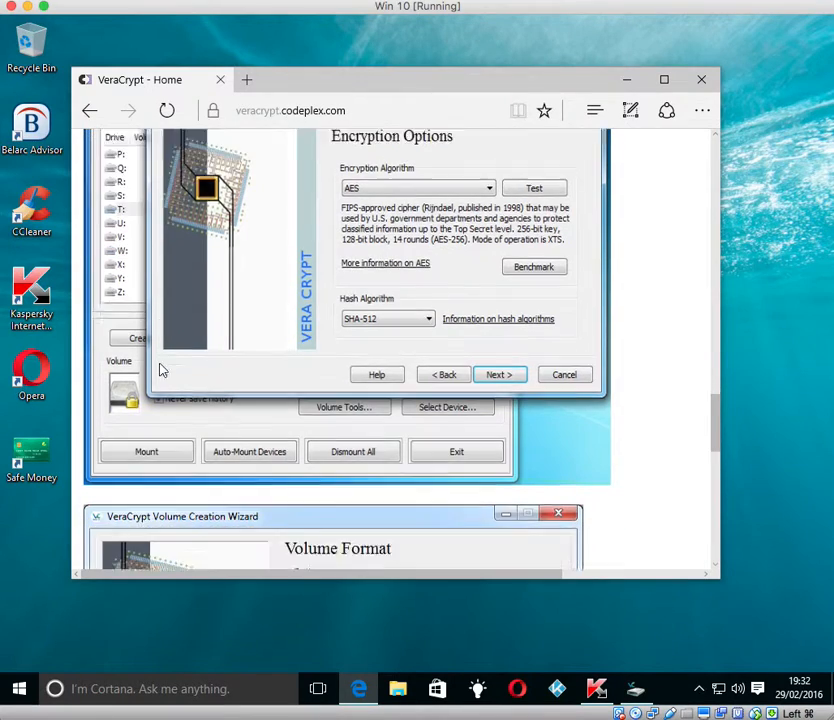
{"action": "scroll", "coordinate": [160, 370], "scroll_direction": "down", "scroll_amount": 2}
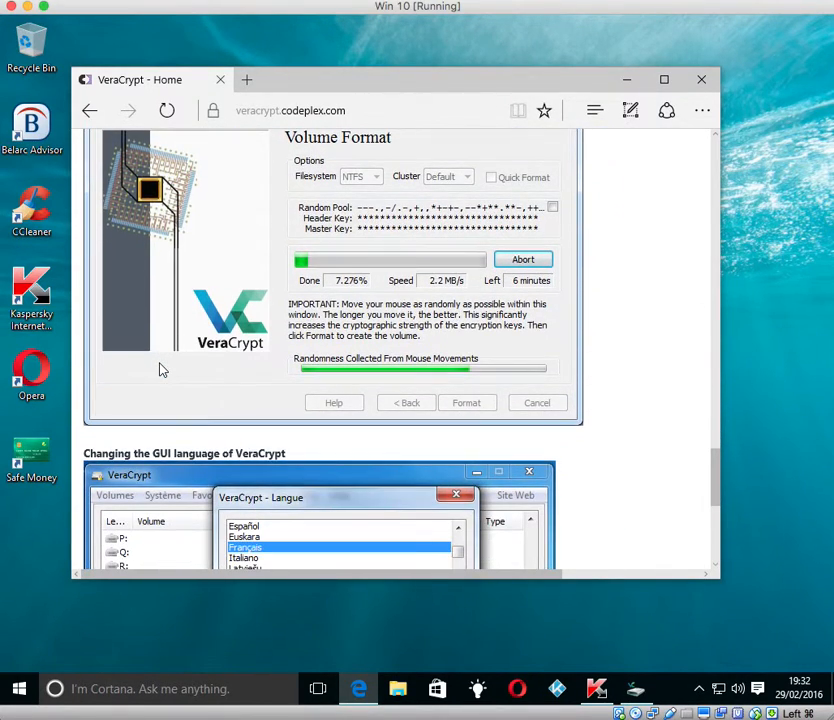
{"action": "scroll", "coordinate": [233, 377], "scroll_direction": "down", "scroll_amount": 6}
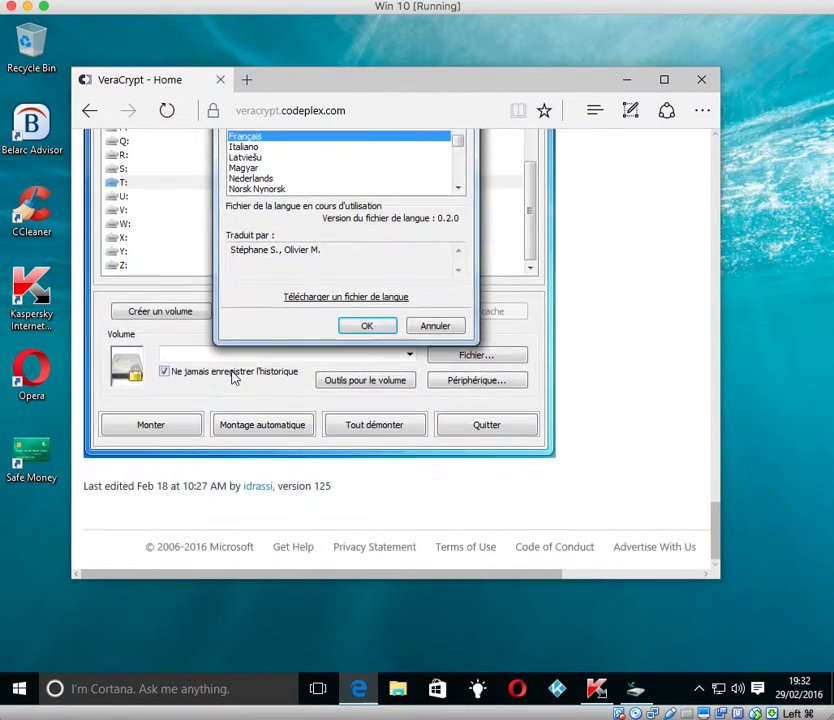
{"action": "scroll", "coordinate": [233, 377], "scroll_direction": "up", "scroll_amount": 20}
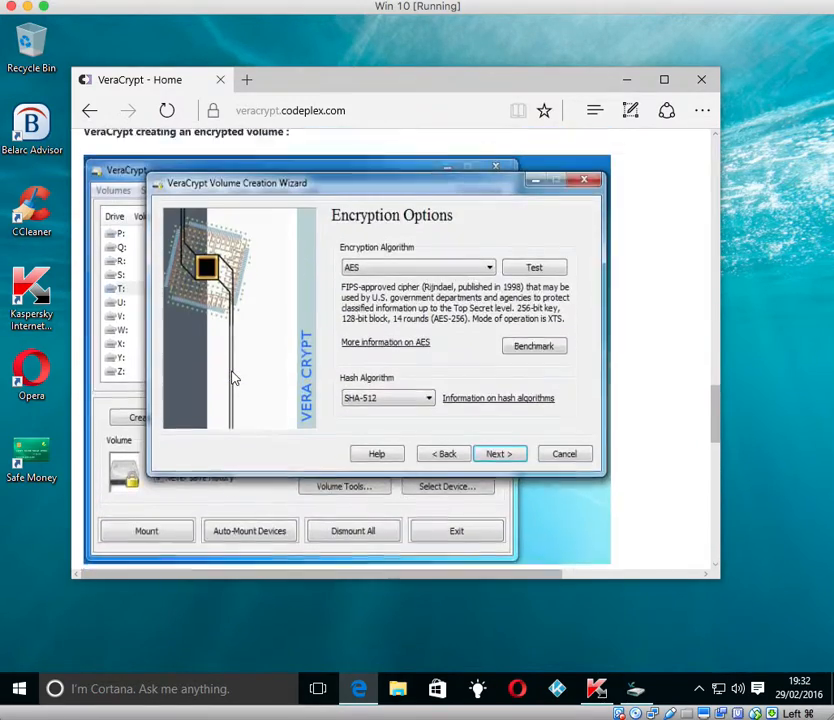
{"action": "scroll", "coordinate": [231, 377], "scroll_direction": "up", "scroll_amount": 6}
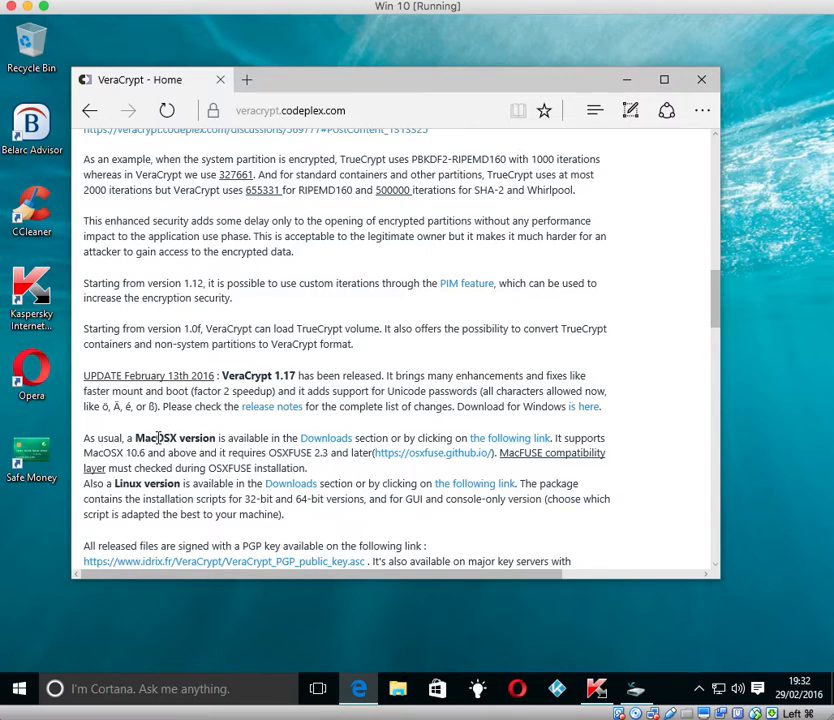
Step: Highlight the note that the MacOSX version needs OSXFUSE 2.3, then close Edge
{"action": "left_click_drag", "start_coordinate": [258, 441], "coordinate": [354, 441]}
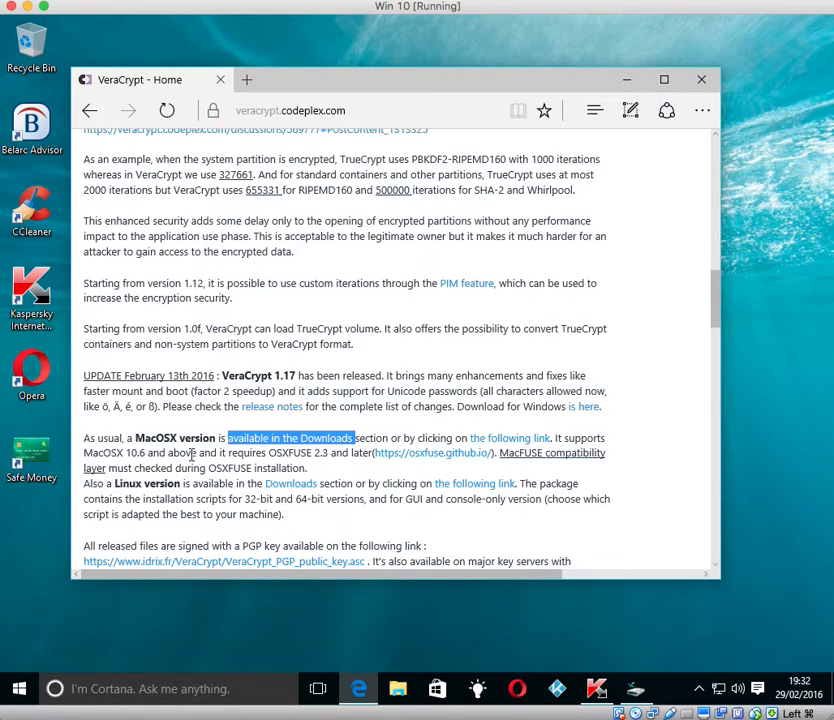
{"action": "left_click", "coordinate": [257, 298]}
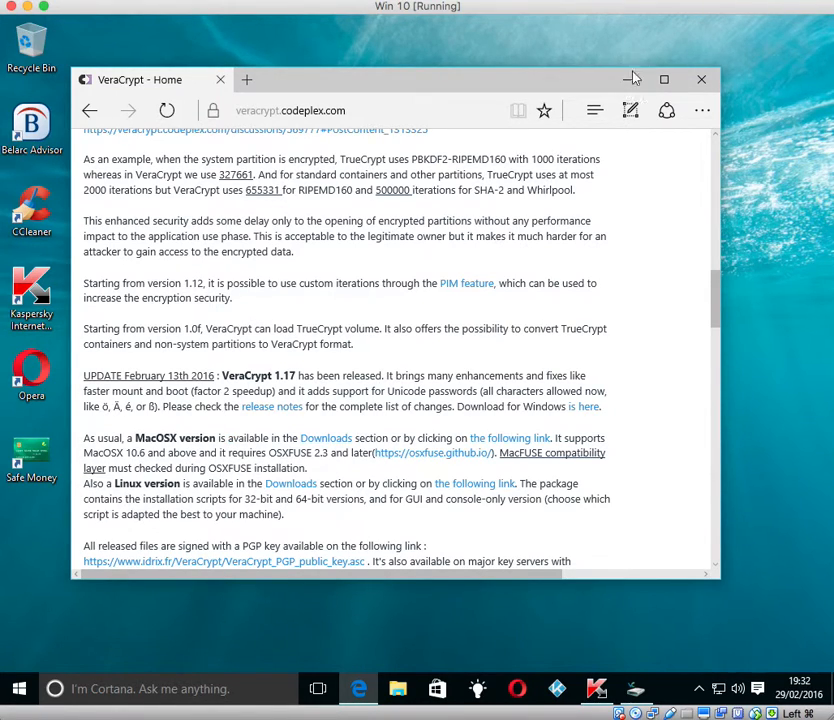
{"action": "left_click", "coordinate": [705, 80]}
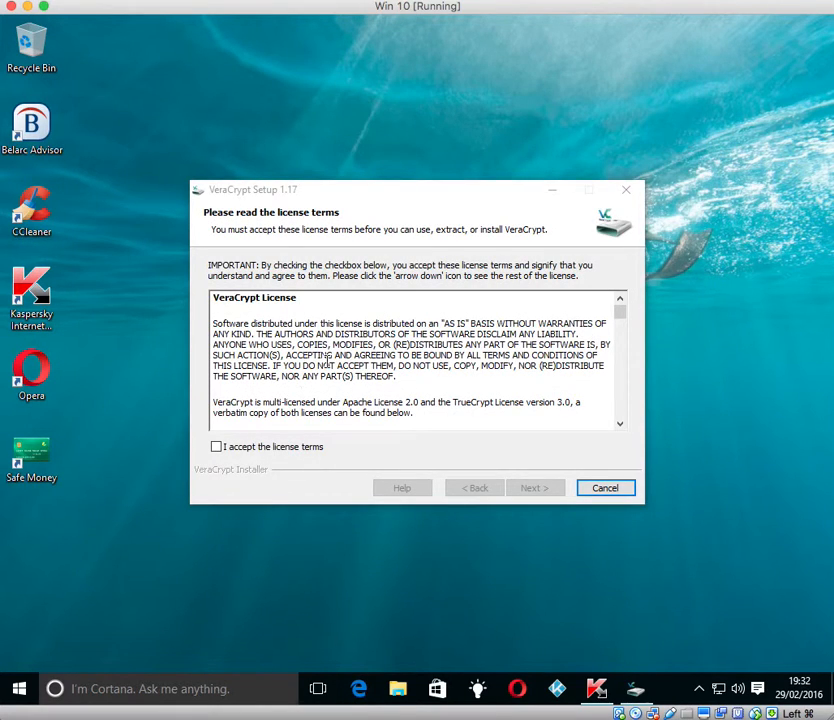
Step: Accept the license terms, try the Extract mode, then decline extracting the files
{"action": "left_click", "coordinate": [242, 203]}
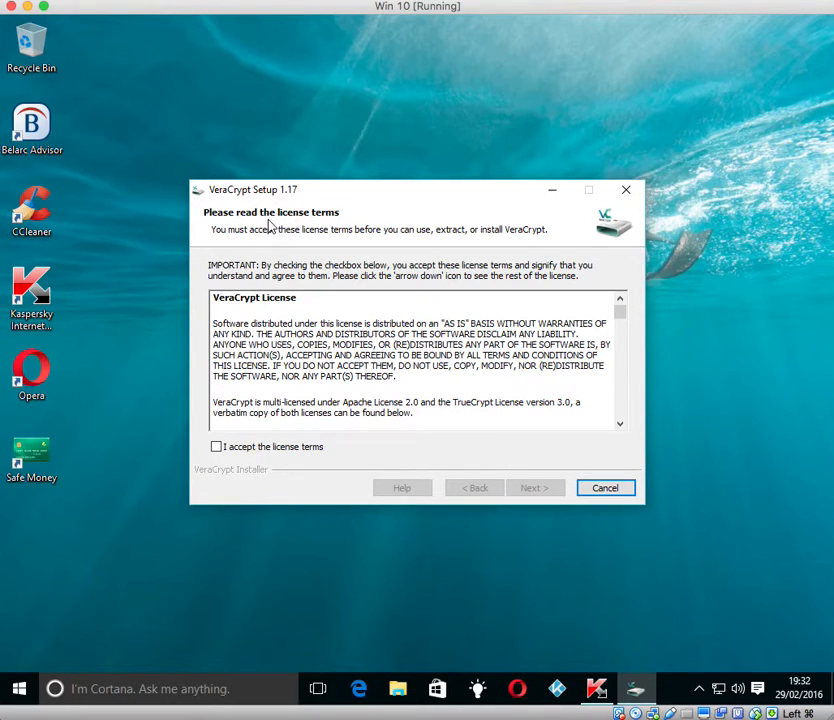
{"action": "left_click", "coordinate": [217, 448]}
{"action": "left_click", "coordinate": [536, 490]}
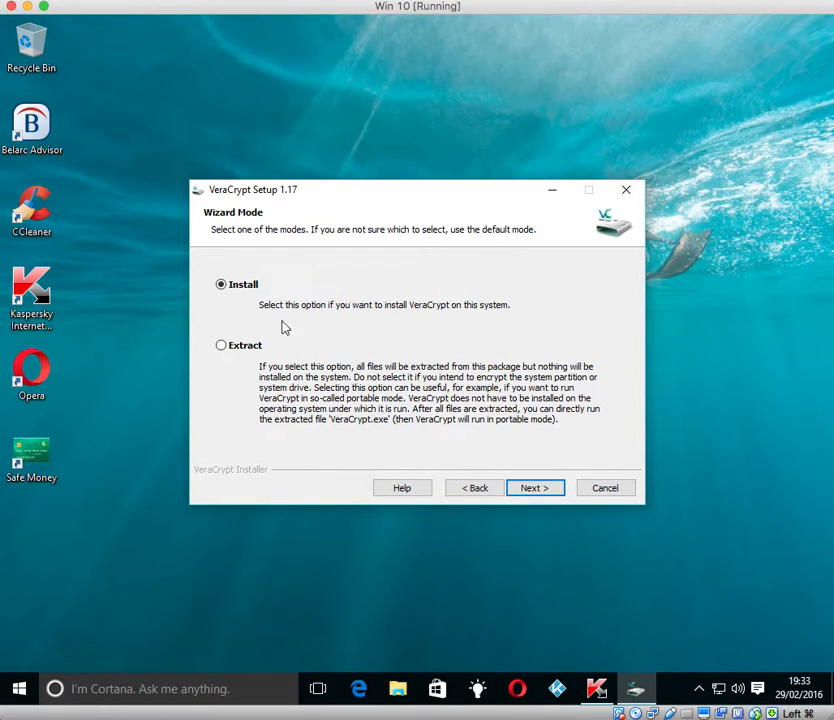
{"action": "left_click", "coordinate": [238, 348]}
{"action": "left_click", "coordinate": [530, 491]}
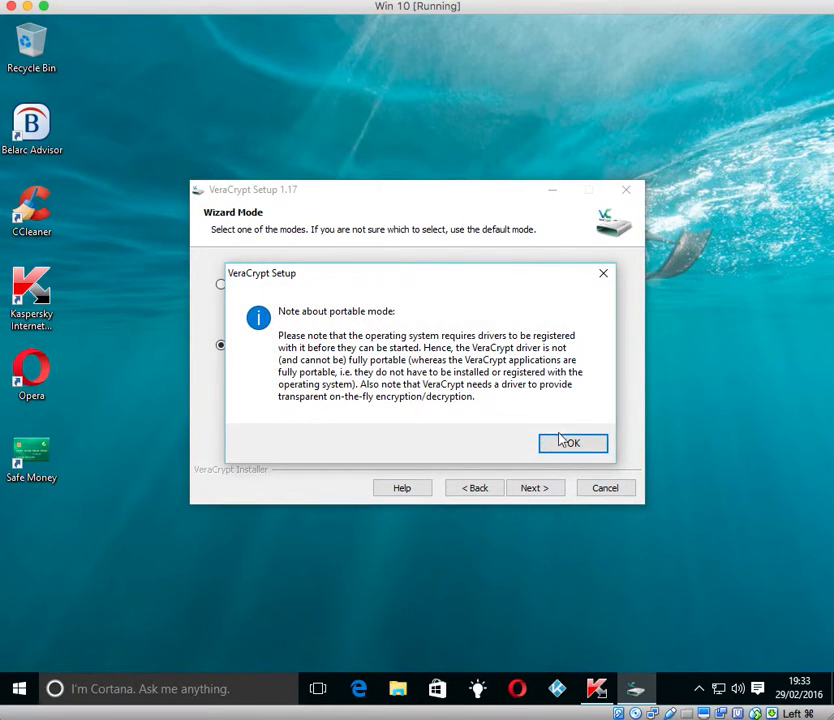
{"action": "left_click", "coordinate": [565, 443]}
{"action": "left_click", "coordinate": [575, 505]}
Step: Return to the wizard mode page and choose Install, moving on to Setup Options
{"action": "left_click", "coordinate": [478, 490]}
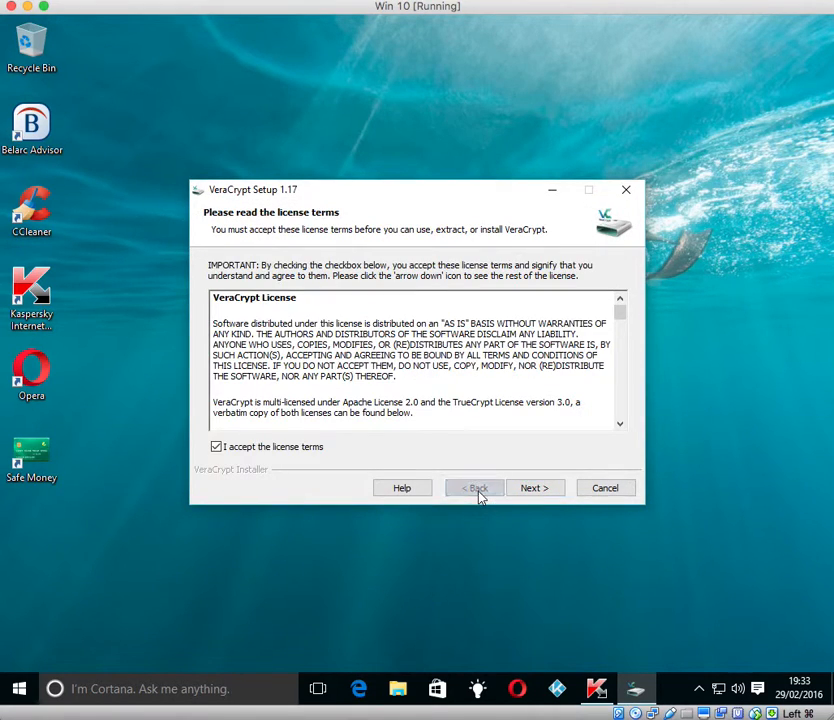
{"action": "left_click", "coordinate": [527, 489]}
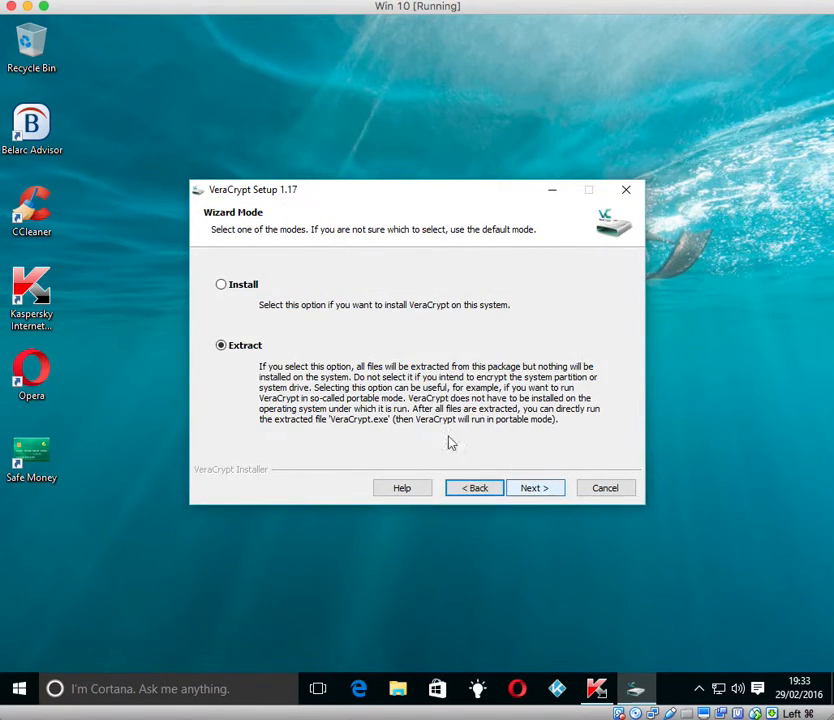
{"action": "left_click", "coordinate": [239, 289]}
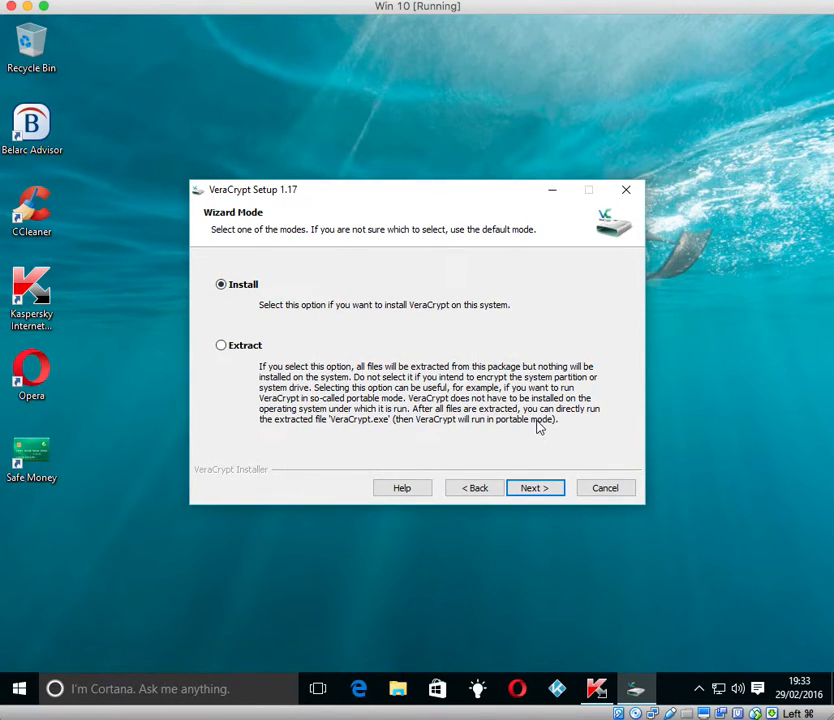
{"action": "left_click", "coordinate": [538, 488]}
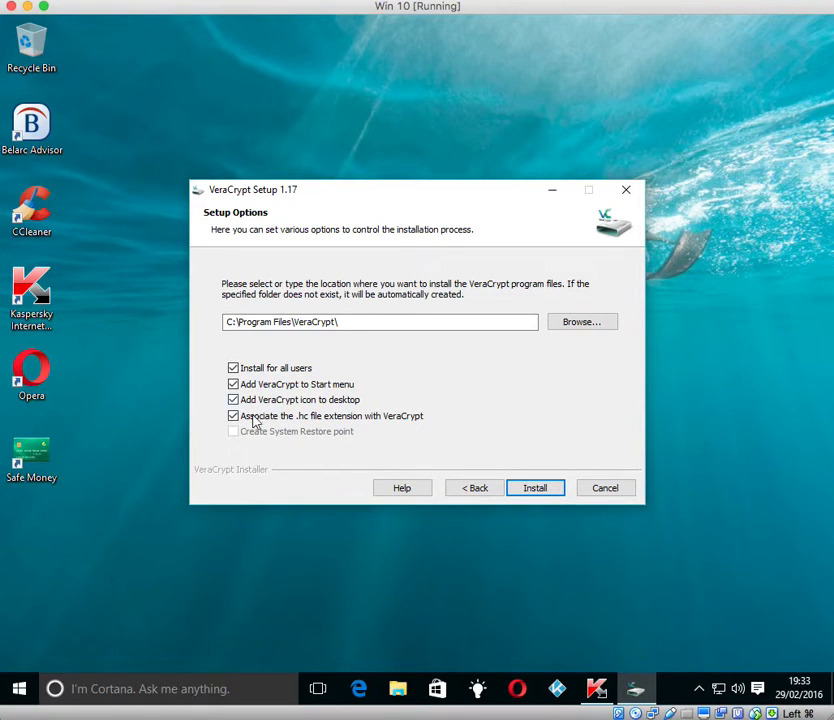
Step: Install VeraCrypt to C:\Program Files\VeraCrypt\ with default options, finish, and skip the tutorial
{"action": "left_click", "coordinate": [538, 490]}
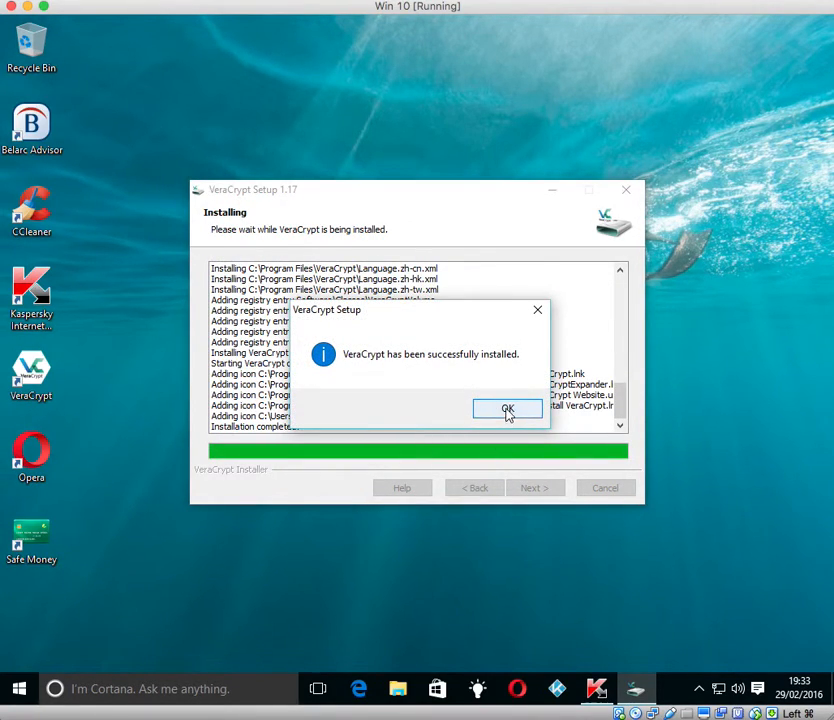
{"action": "left_click", "coordinate": [508, 412]}
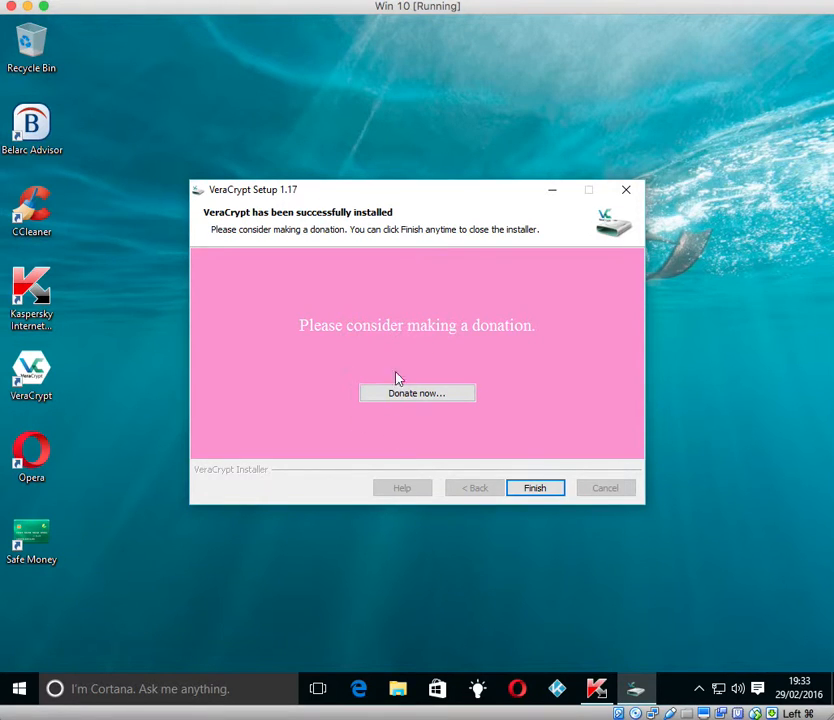
{"action": "left_click", "coordinate": [529, 489]}
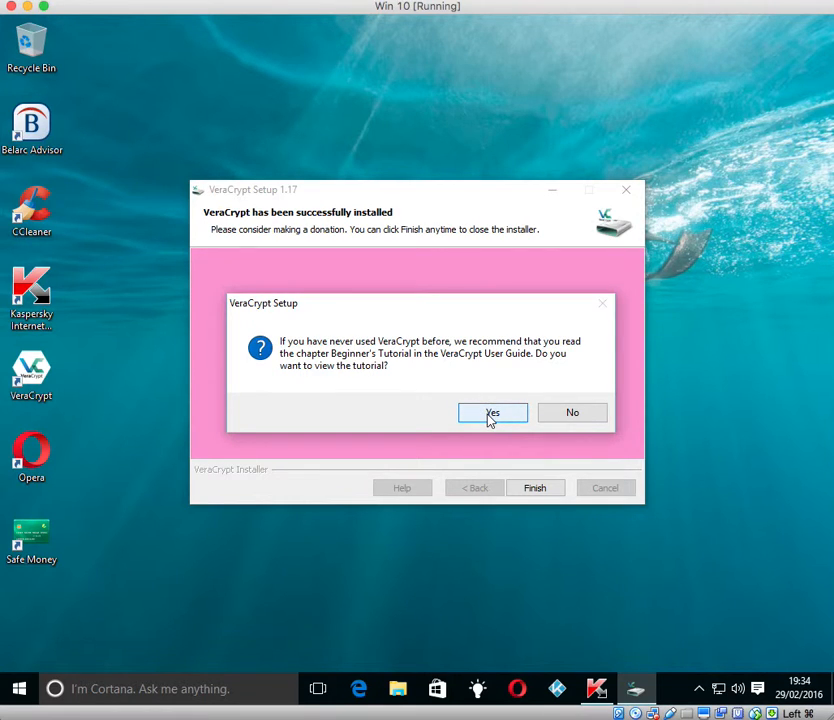
{"action": "left_click", "coordinate": [573, 417]}
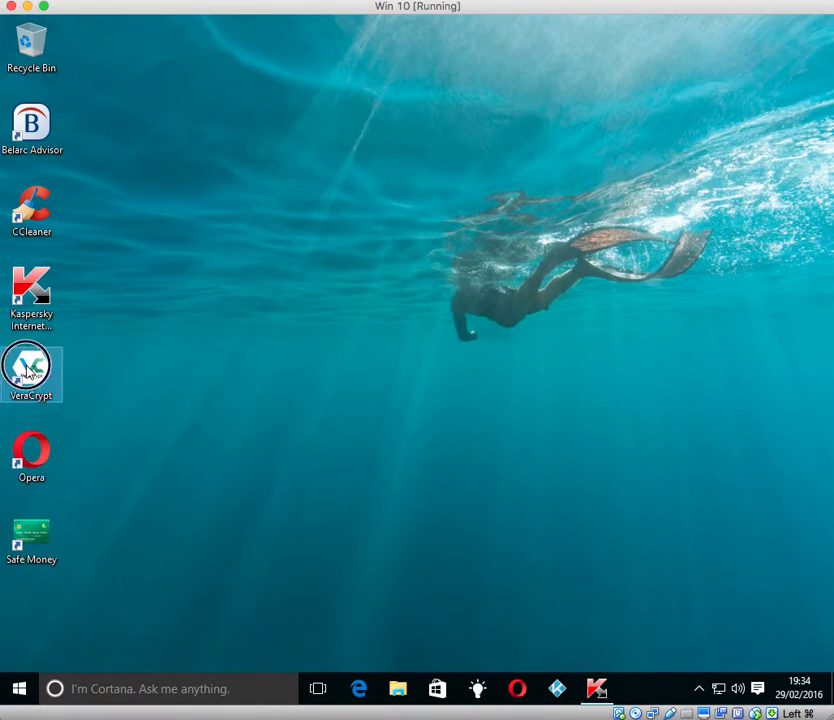
Step: Launch VeraCrypt and start the Volume Creation Wizard for a standard encrypted file container
{"action": "double_click", "coordinate": [28, 372]}
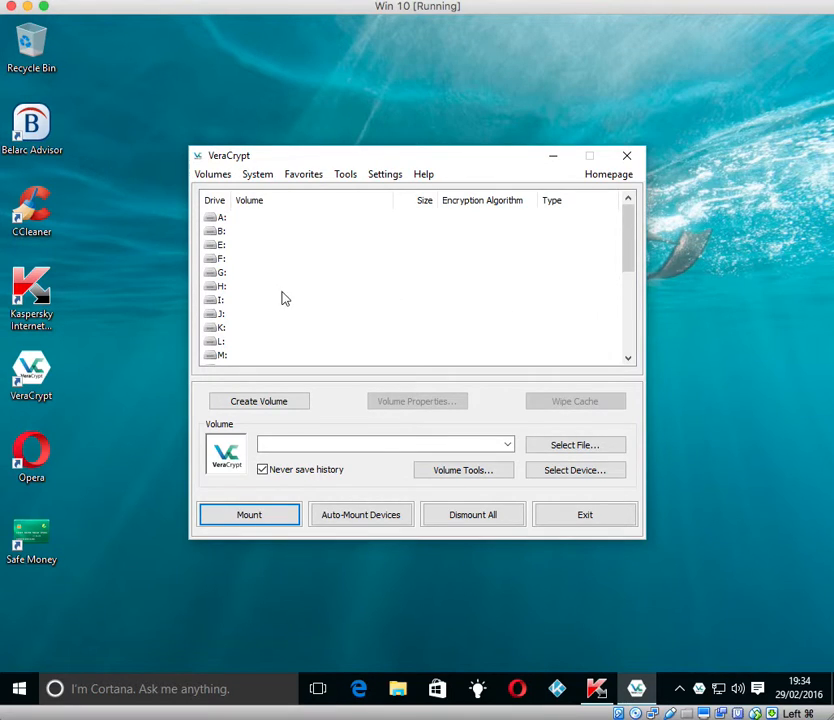
{"action": "left_click", "coordinate": [253, 404]}
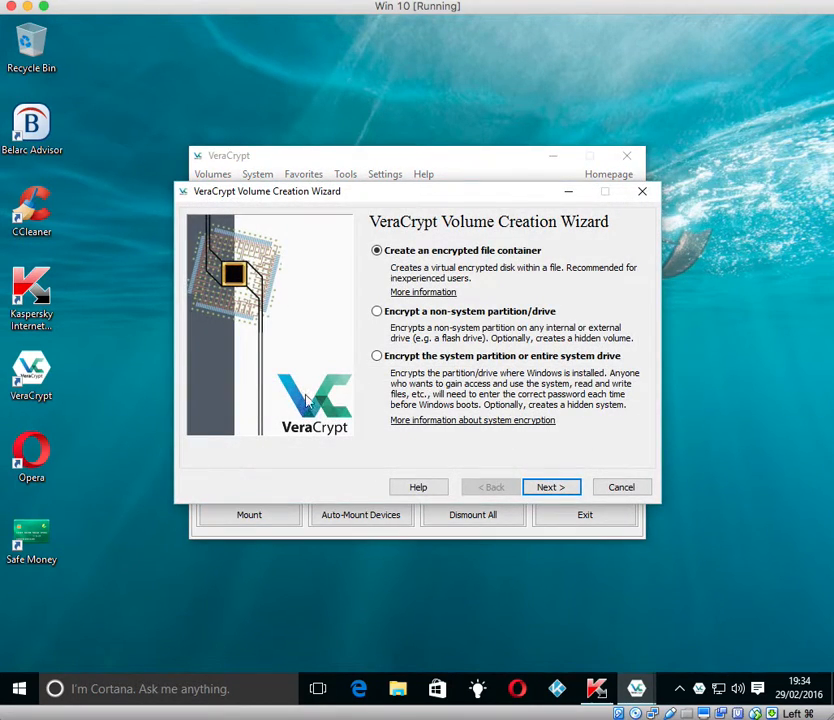
{"action": "left_click", "coordinate": [544, 488]}
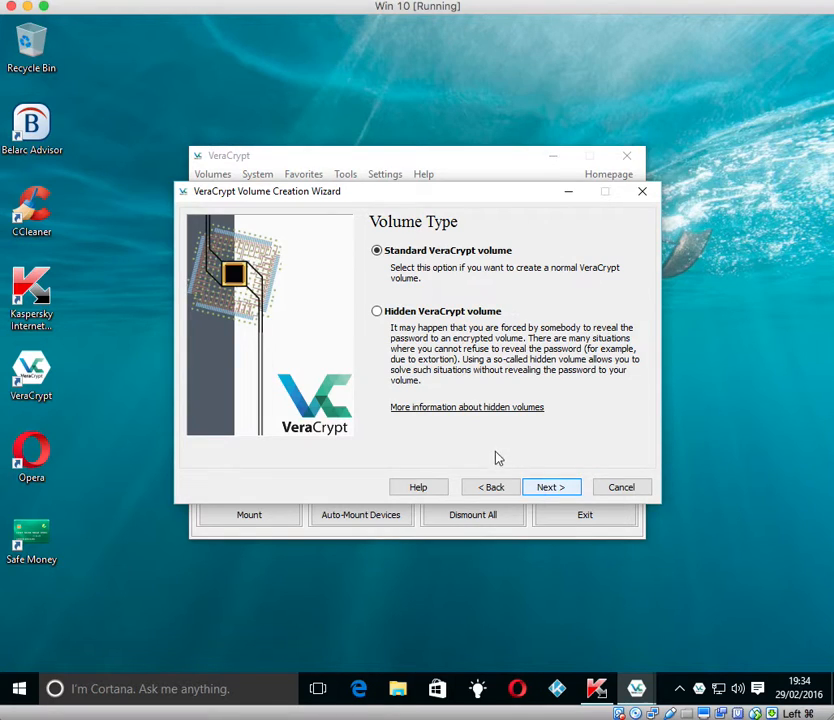
{"action": "left_click", "coordinate": [551, 488]}
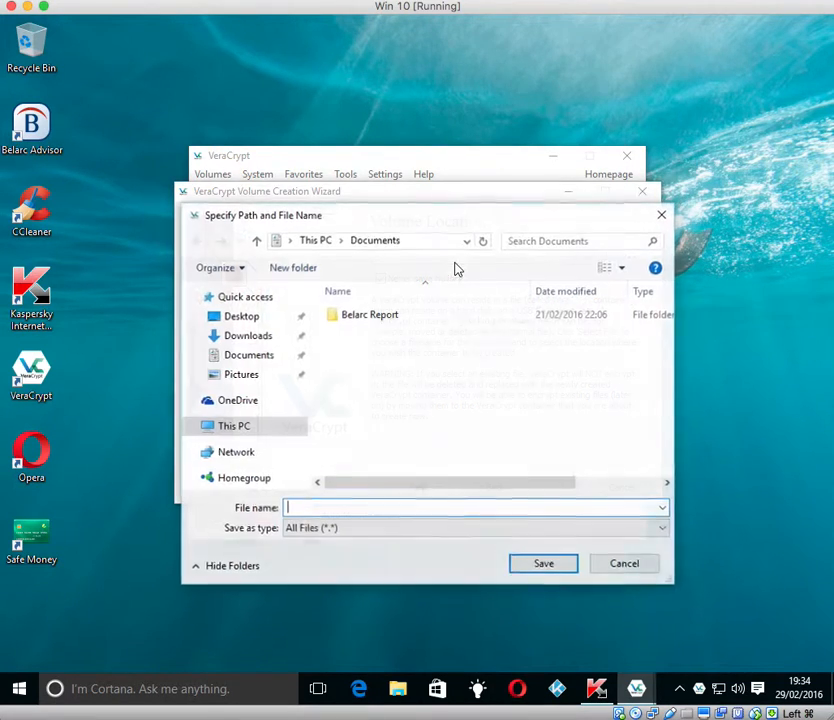
Step: Save the container file as 'test' in Documents and continue to Encryption Options
{"action": "left_click", "coordinate": [260, 358]}
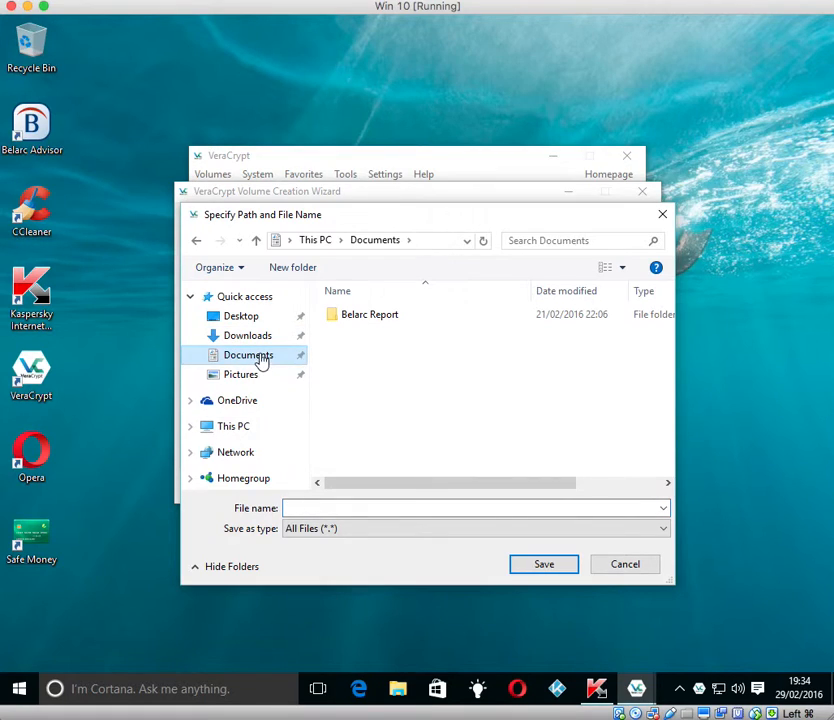
{"action": "left_click", "coordinate": [358, 507]}
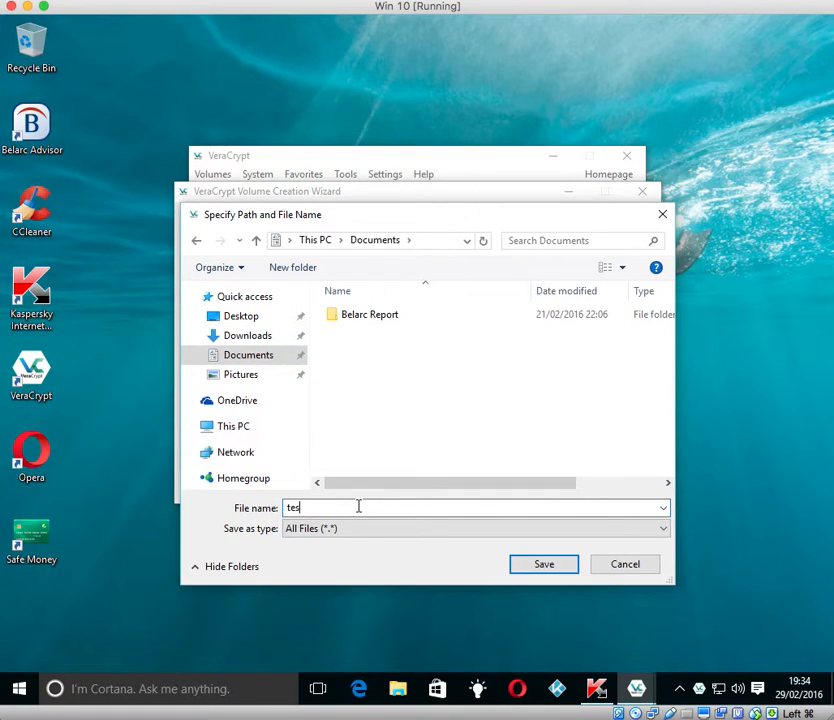
{"action": "type", "text": "test"}
{"action": "left_click", "coordinate": [546, 568]}
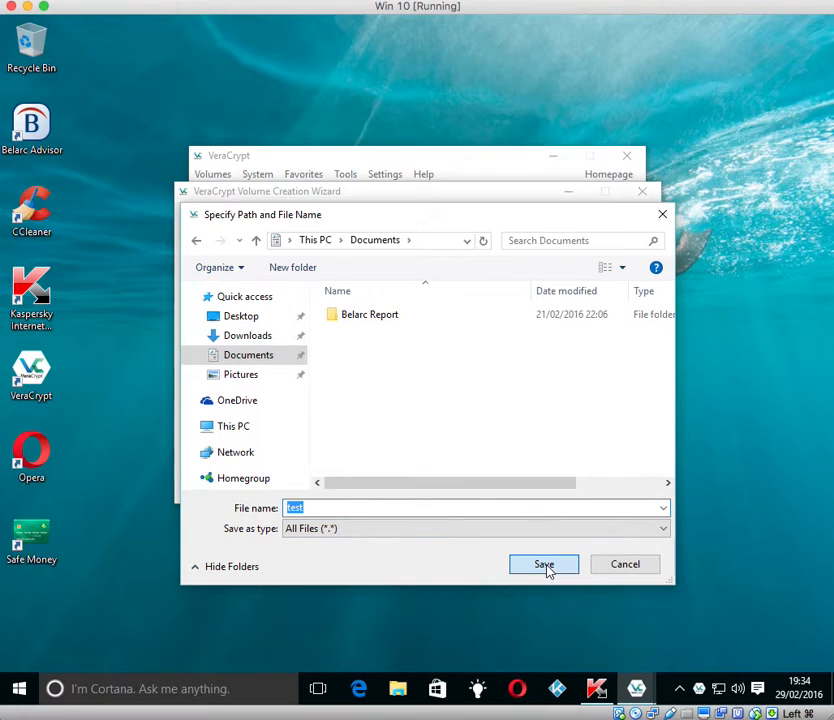
{"action": "left_click", "coordinate": [551, 488]}
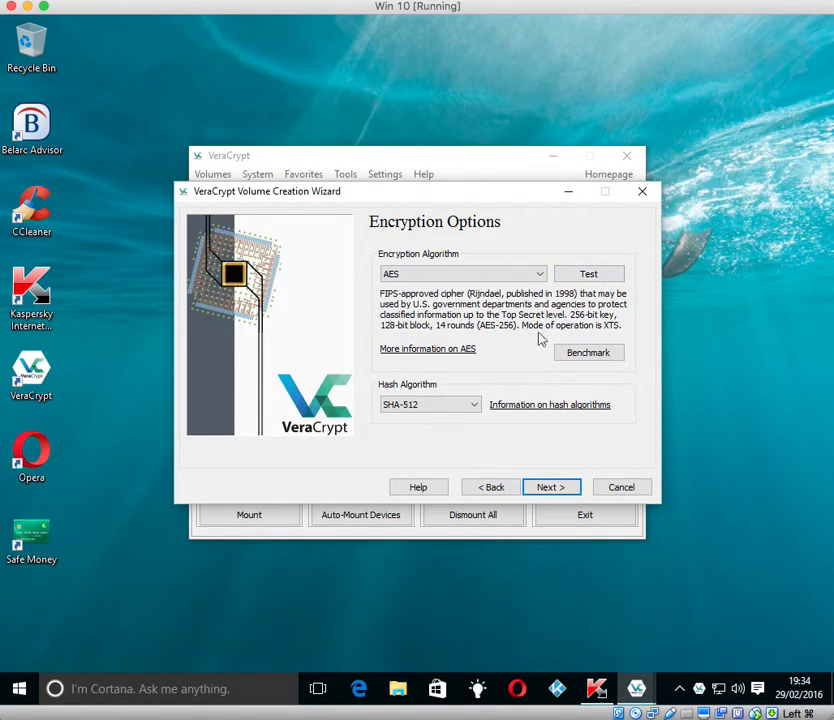
Step: Keep AES with SHA-512 encryption and set the container size to 10 MB
{"action": "left_click", "coordinate": [551, 487]}
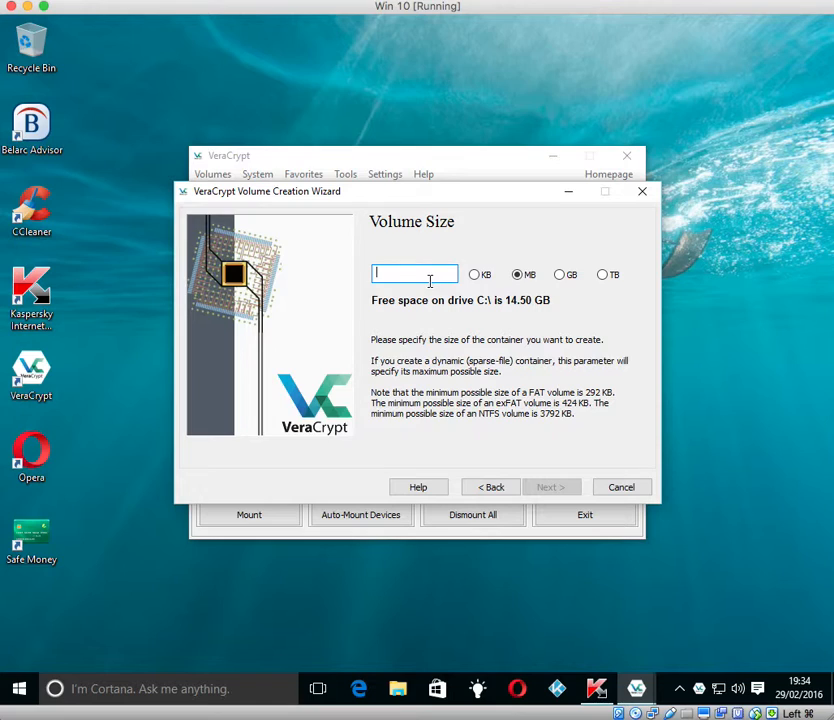
{"action": "type", "text": "10"}
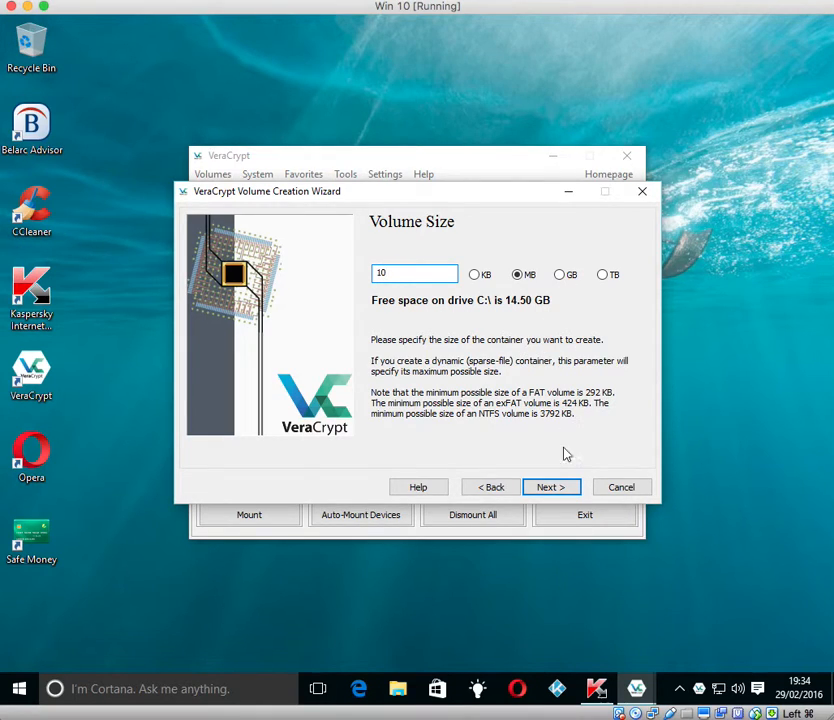
{"action": "left_click", "coordinate": [545, 489]}
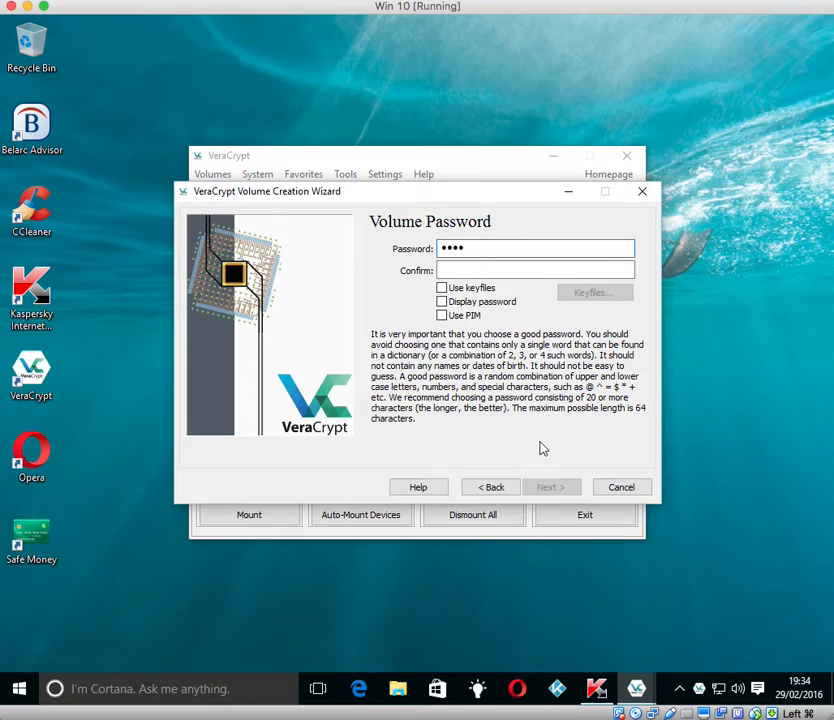
Step: Enter and confirm the four-character volume password, accepting the short-password warning
{"action": "left_click", "coordinate": [481, 271]}
{"action": "type", "text": "••••"}
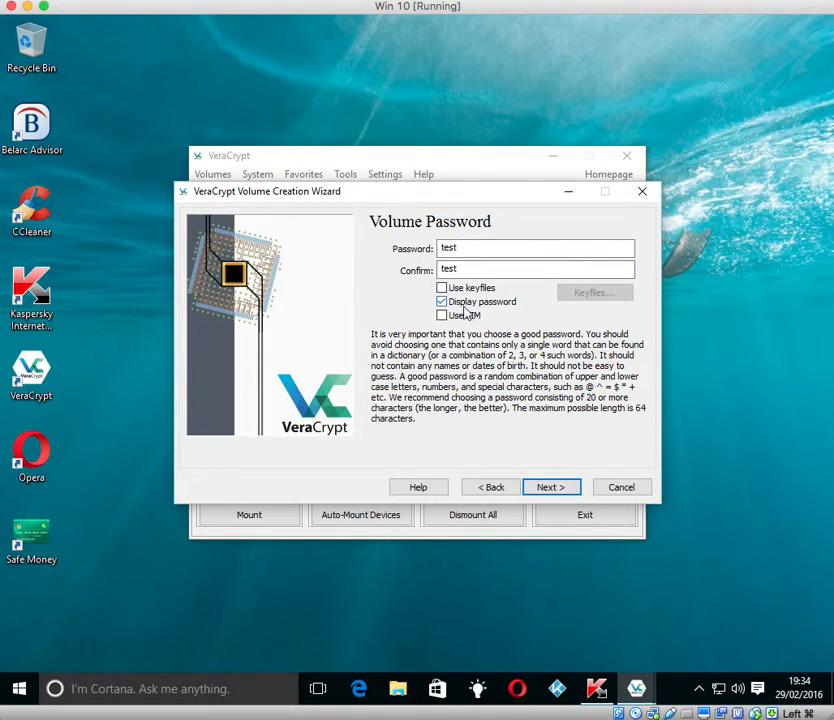
{"action": "left_click", "coordinate": [545, 489]}
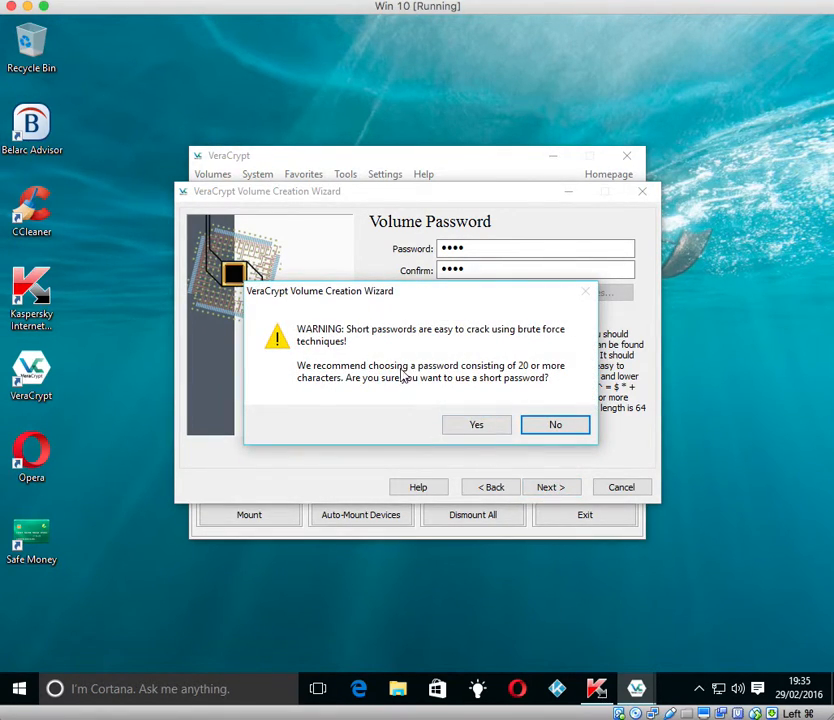
{"action": "left_click", "coordinate": [488, 427]}
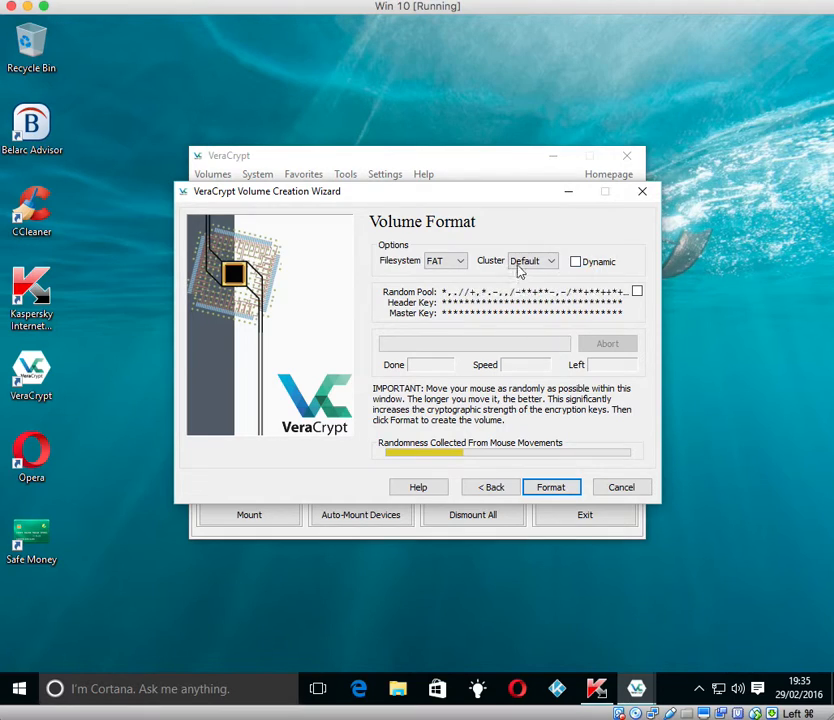
Step: Toggle the Random Pool display, format the volume as FAT, and dismiss the success message
{"action": "left_click", "coordinate": [638, 293]}
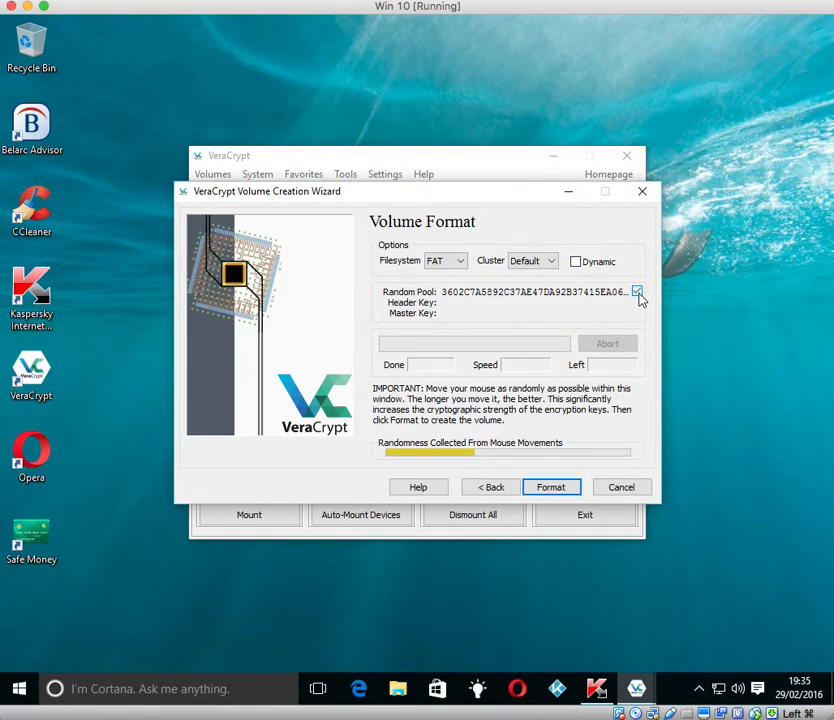
{"action": "left_click", "coordinate": [637, 292]}
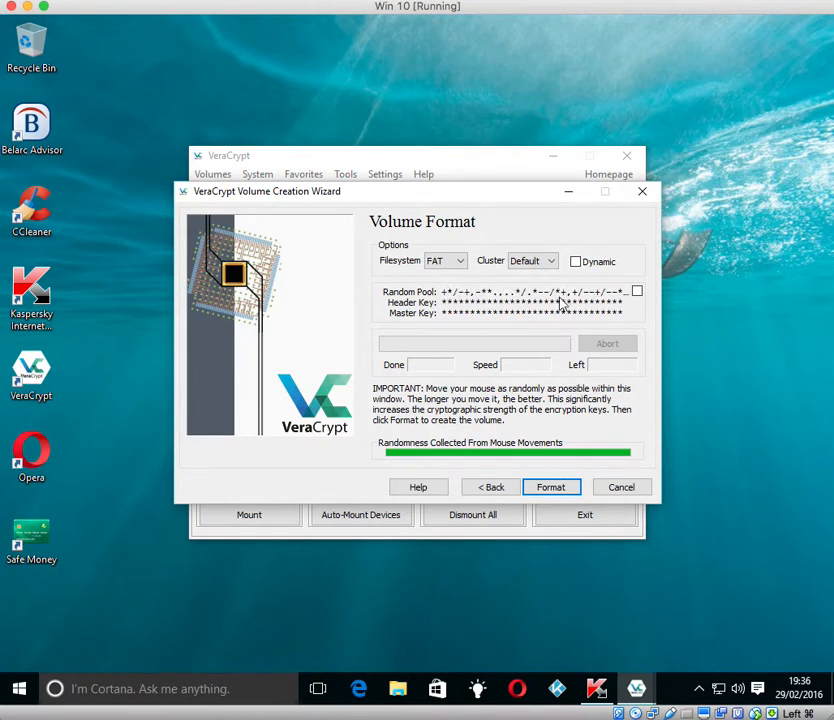
{"action": "left_click", "coordinate": [545, 492]}
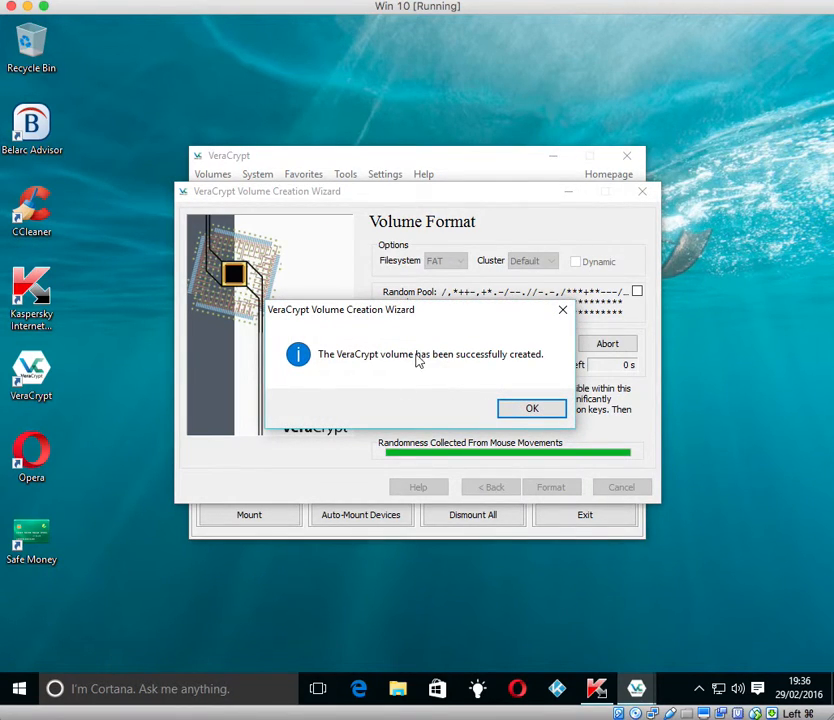
{"action": "left_click", "coordinate": [514, 408]}
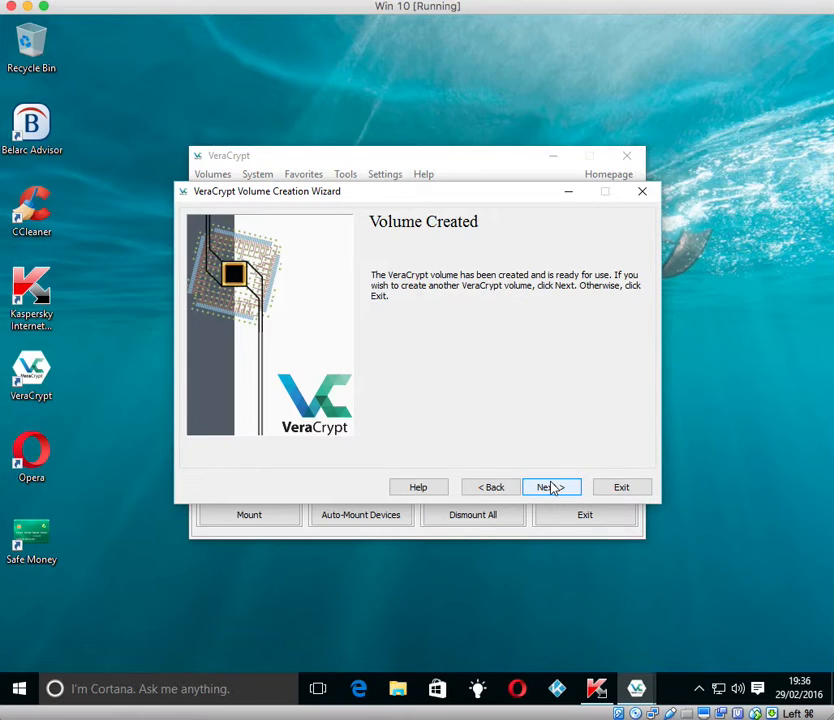
Step: Close the creation wizard and choose the test container file as the volume
{"action": "left_click", "coordinate": [619, 488]}
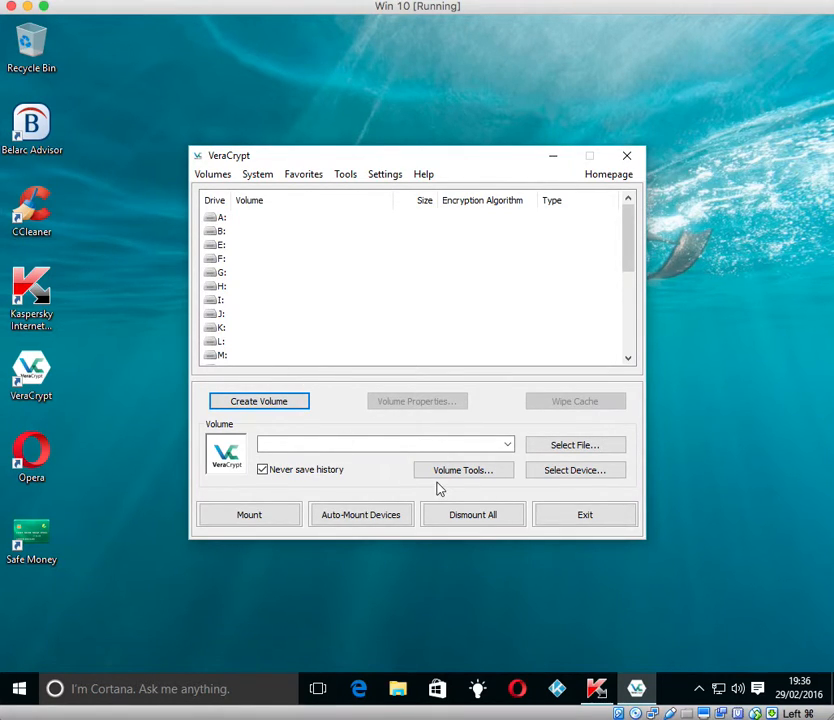
{"action": "left_click", "coordinate": [579, 448]}
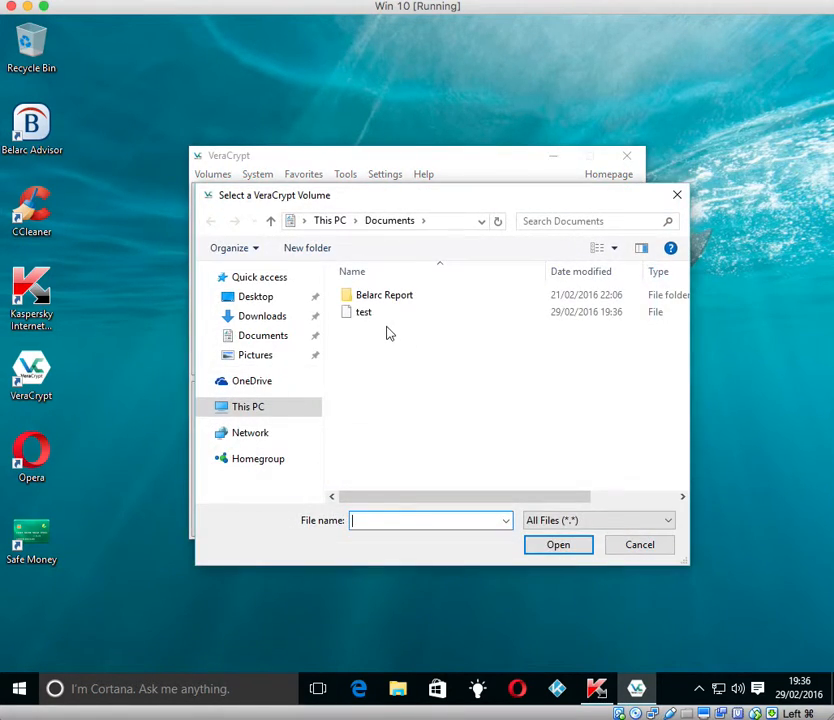
{"action": "left_click", "coordinate": [362, 314]}
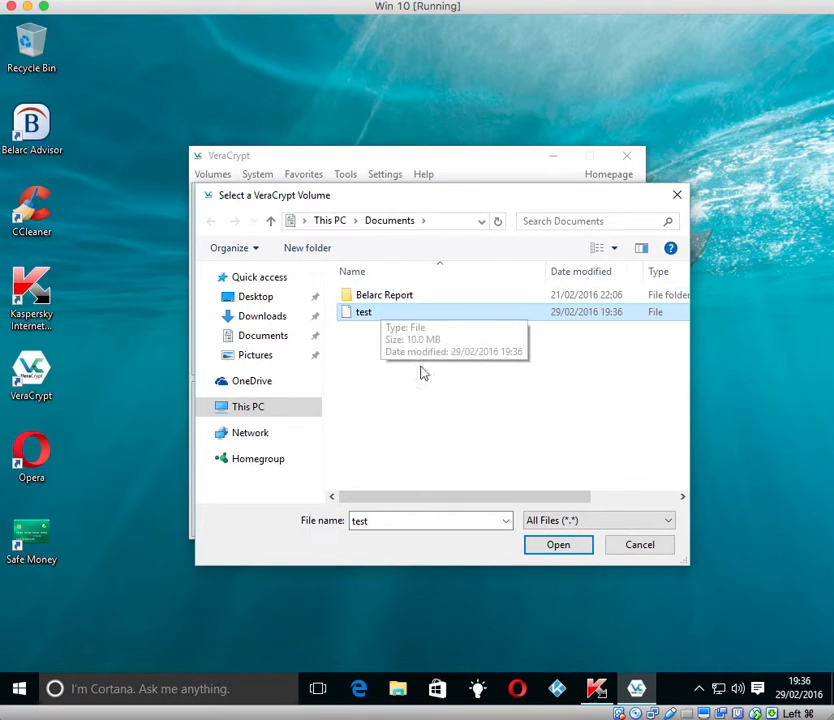
{"action": "left_click", "coordinate": [548, 548]}
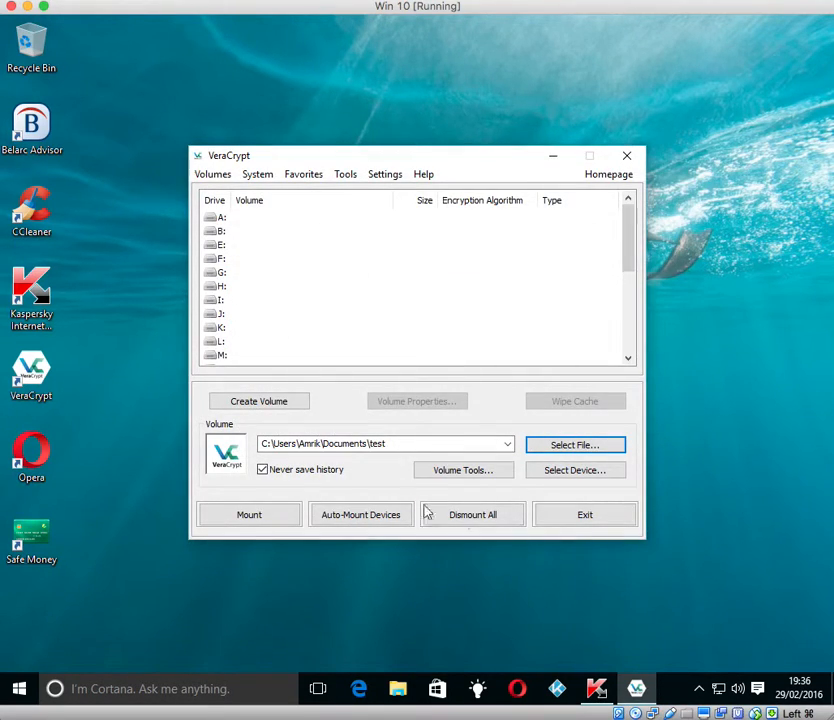
Step: Mount the test container on drive L: after entering its password
{"action": "left_click", "coordinate": [283, 518]}
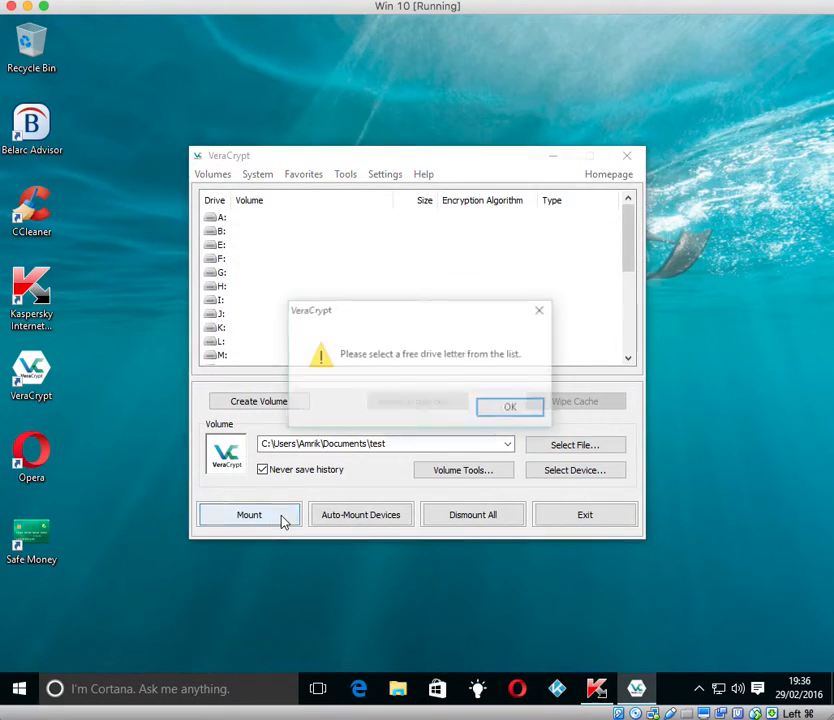
{"action": "left_click", "coordinate": [510, 410]}
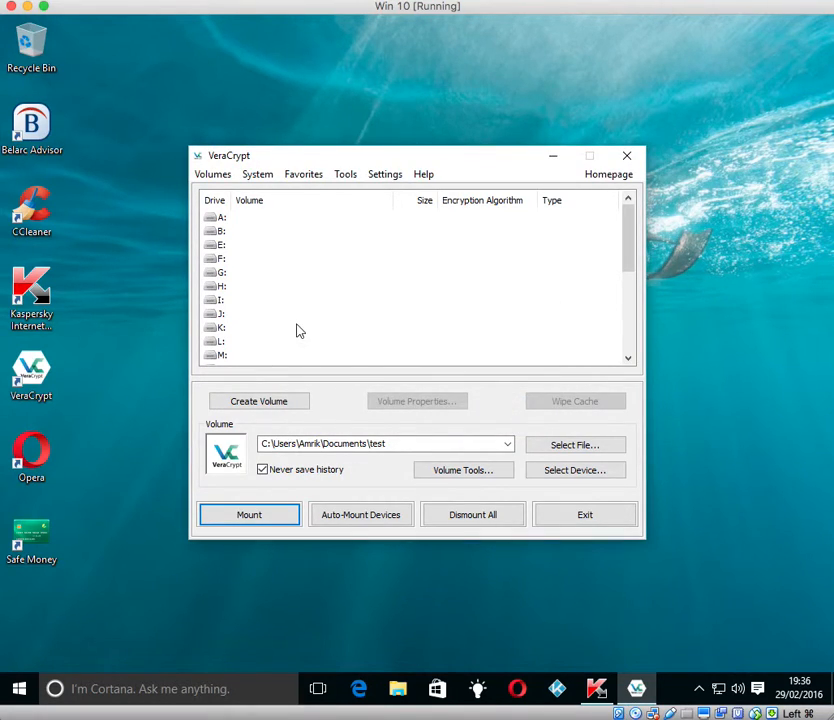
{"action": "left_click", "coordinate": [215, 342]}
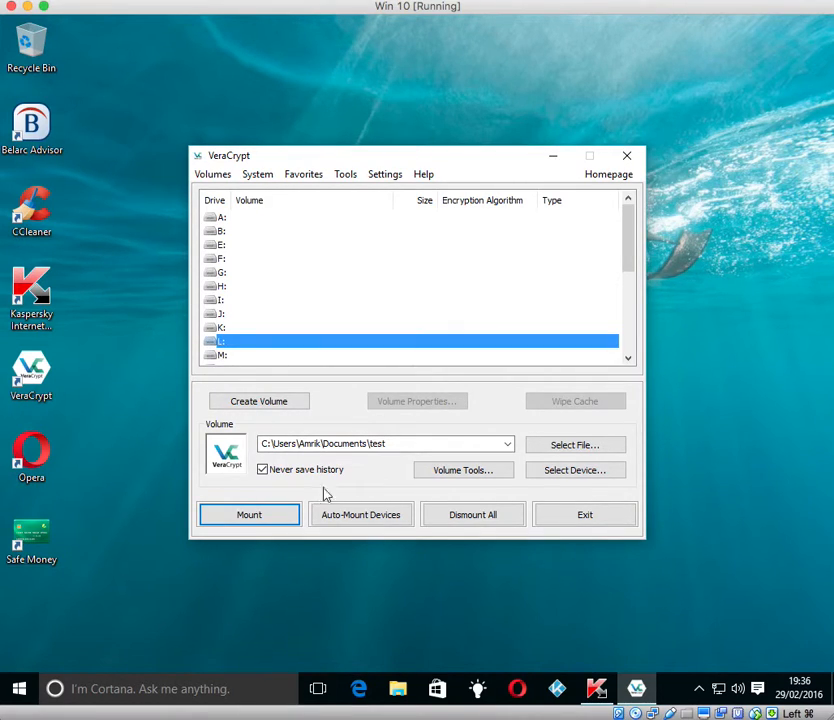
{"action": "left_click", "coordinate": [273, 515]}
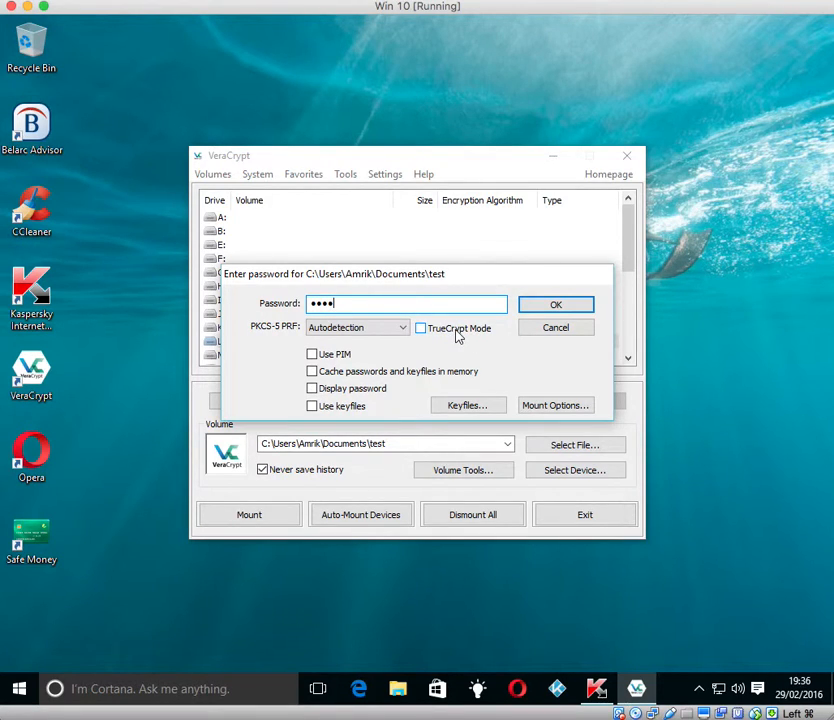
{"action": "left_click", "coordinate": [556, 312]}
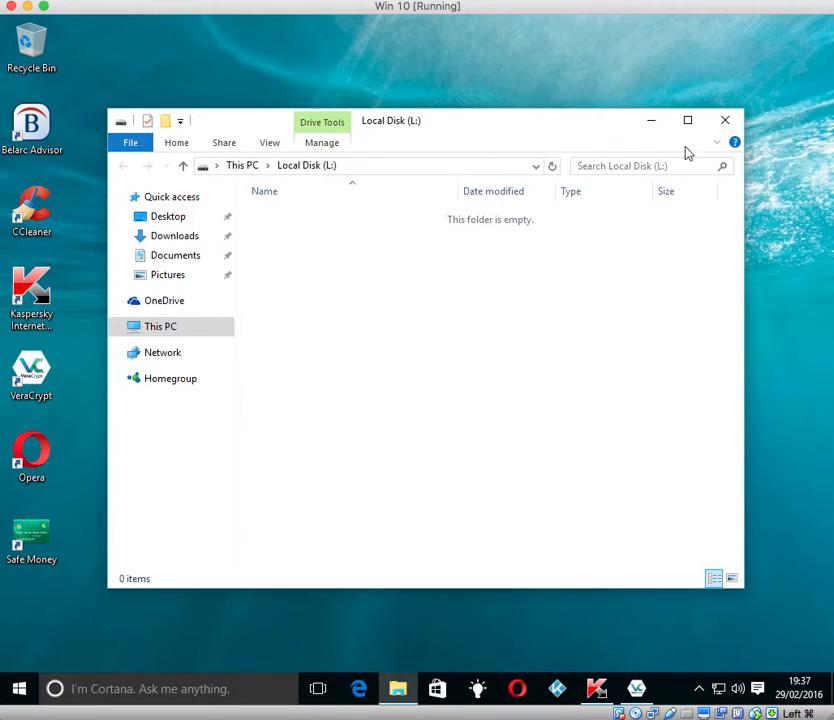
Step: Close the empty L: window and reopen Local Disk (L:) from This PC
{"action": "left_click", "coordinate": [727, 124]}
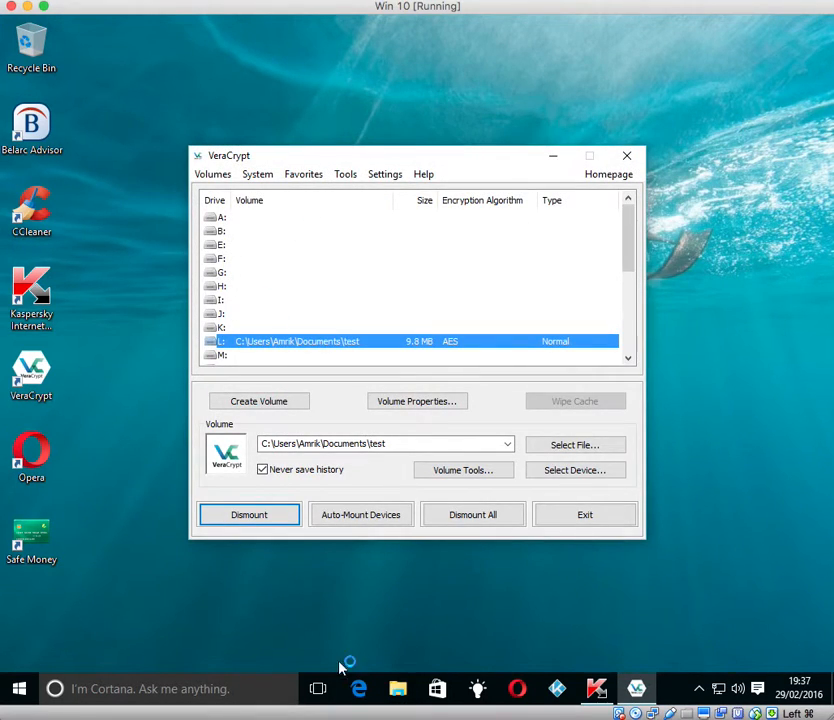
{"action": "left_click", "coordinate": [391, 695]}
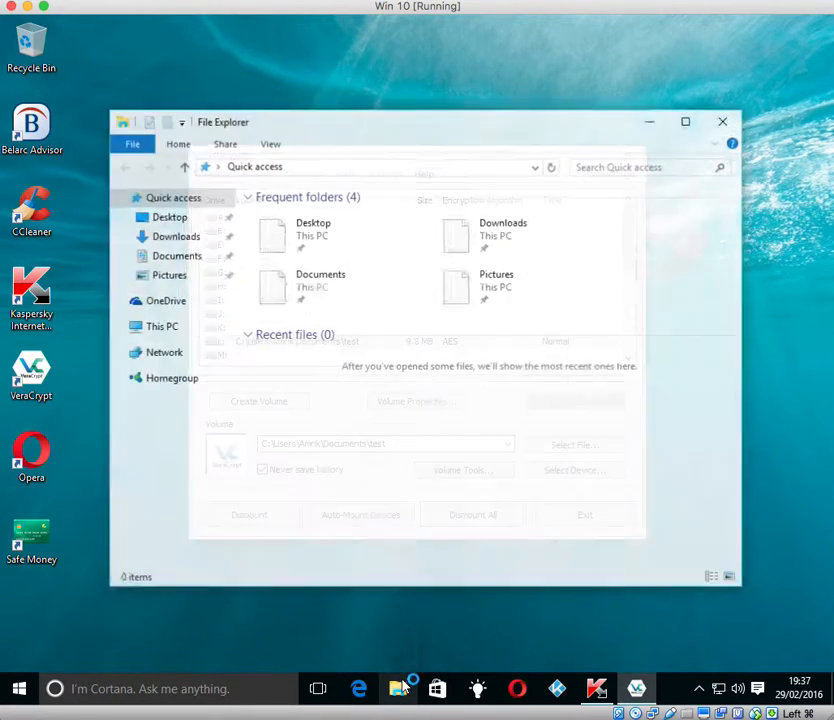
{"action": "left_click", "coordinate": [155, 333]}
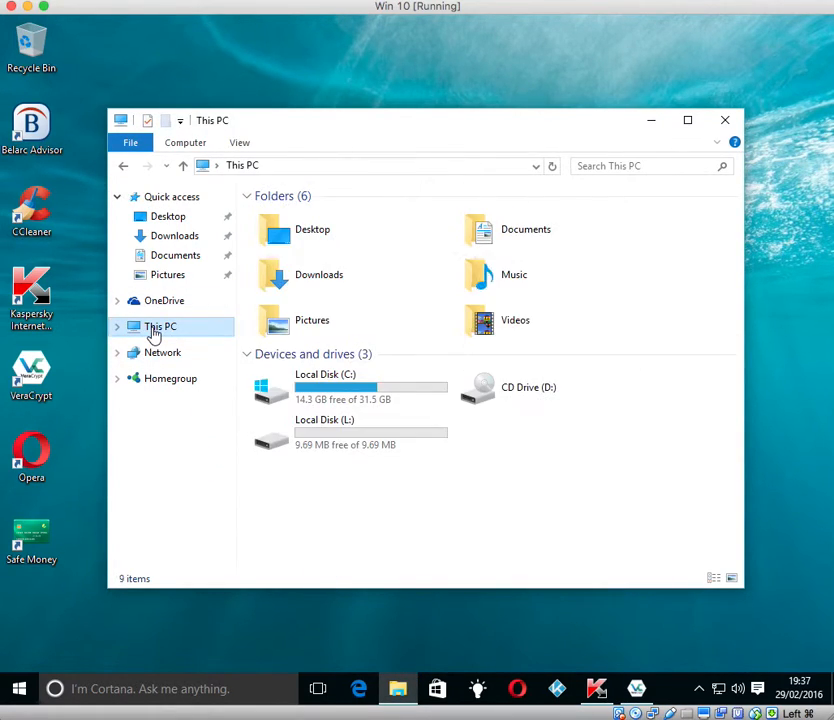
{"action": "double_click", "coordinate": [335, 432]}
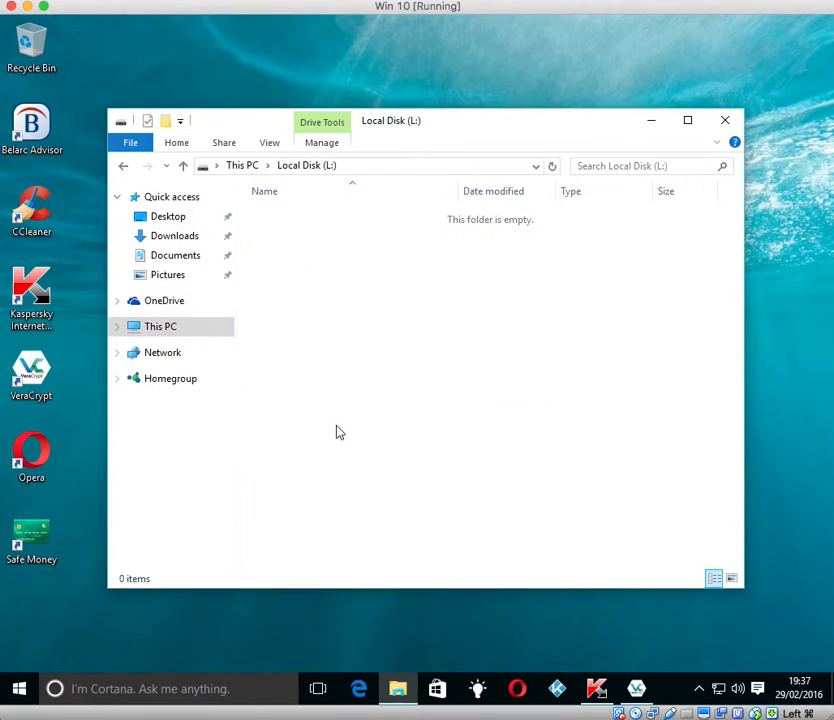
Step: Copy the unchecky_setup file from the Downloads folder
{"action": "left_click", "coordinate": [174, 237]}
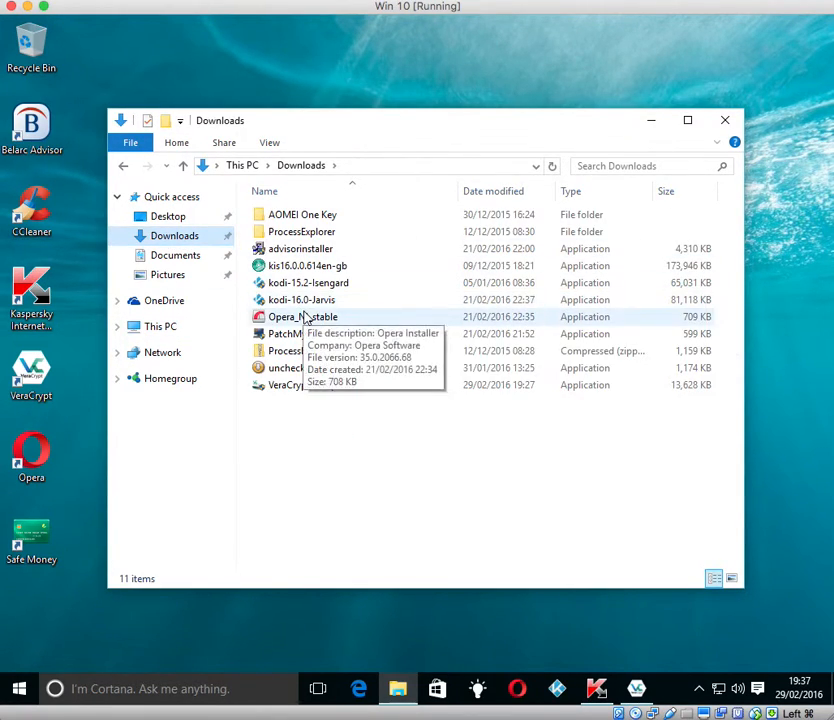
{"action": "left_click", "coordinate": [299, 389]}
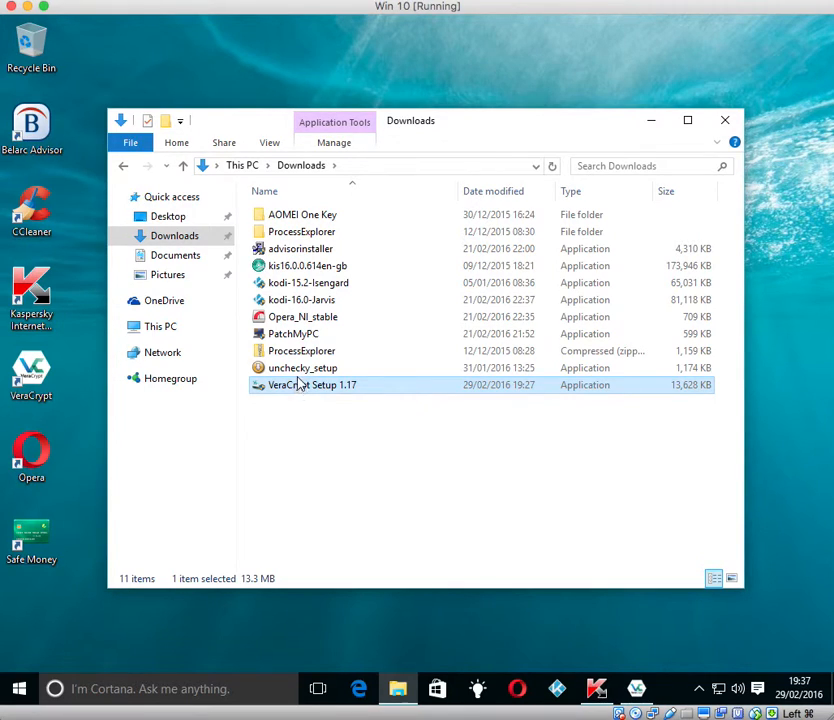
{"action": "left_click", "coordinate": [299, 370]}
{"action": "double_click", "coordinate": [299, 370]}
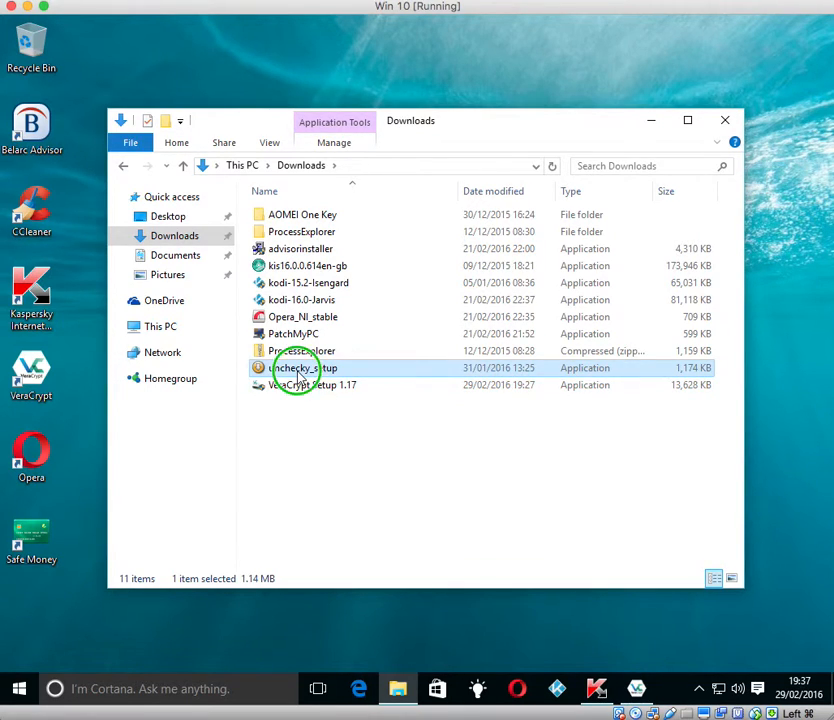
{"action": "right_click", "coordinate": [296, 370]}
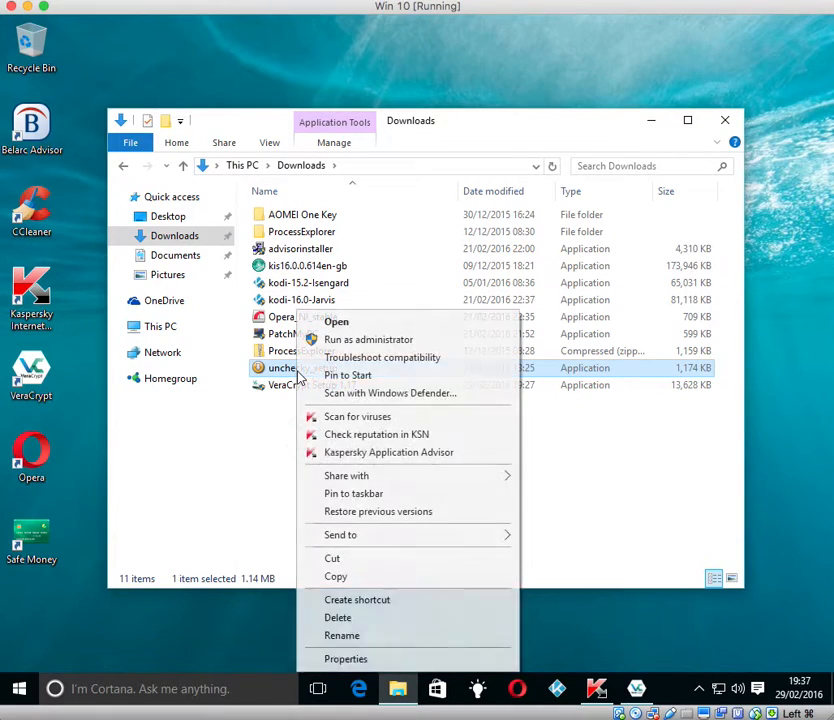
{"action": "left_click", "coordinate": [343, 576]}
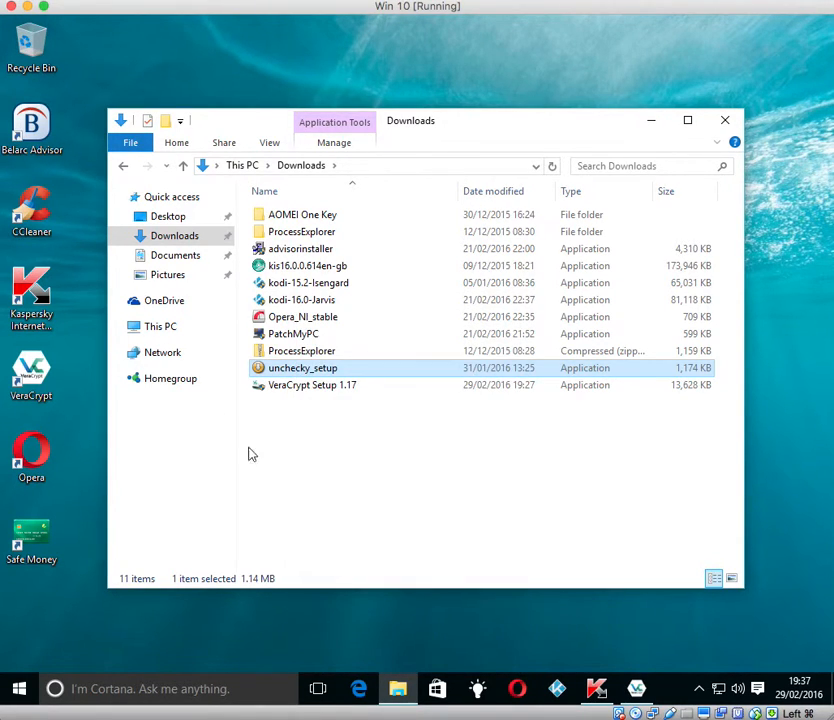
Step: Paste unchecky_setup into Local Disk (L:) and close the drive window
{"action": "left_click", "coordinate": [170, 337]}
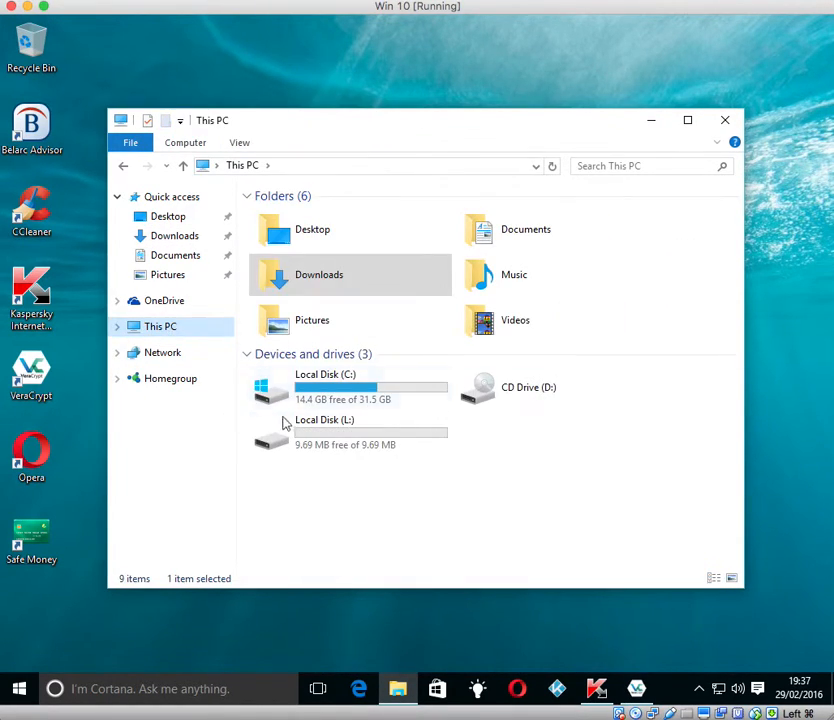
{"action": "double_click", "coordinate": [292, 441]}
{"action": "right_click", "coordinate": [293, 440]}
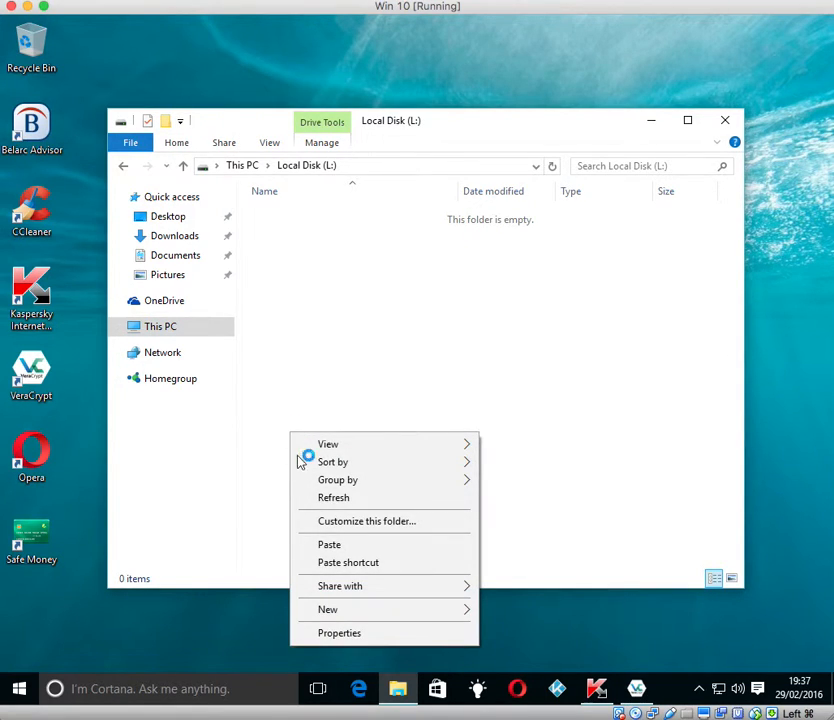
{"action": "left_click", "coordinate": [340, 544]}
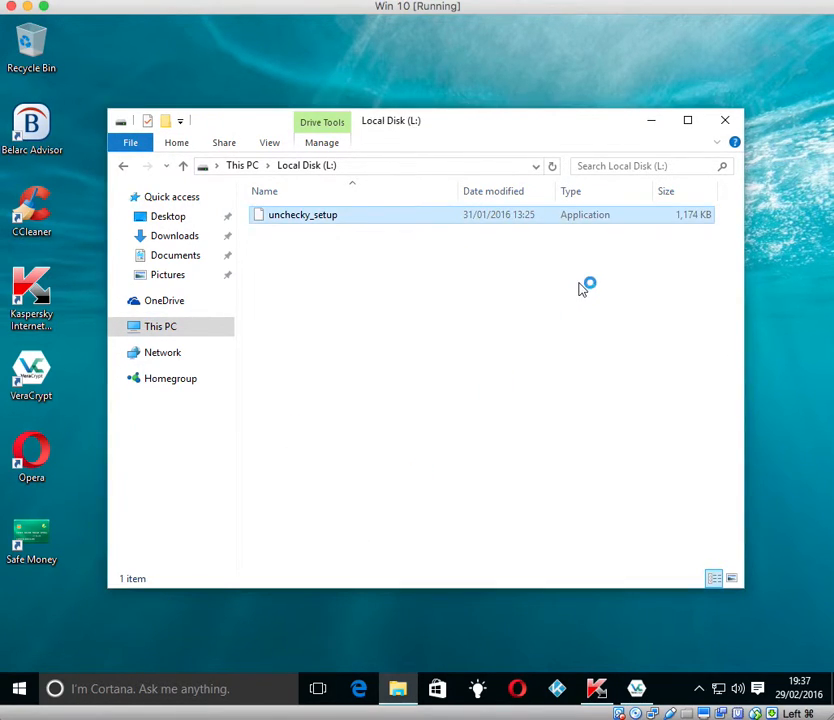
{"action": "left_click", "coordinate": [722, 122]}
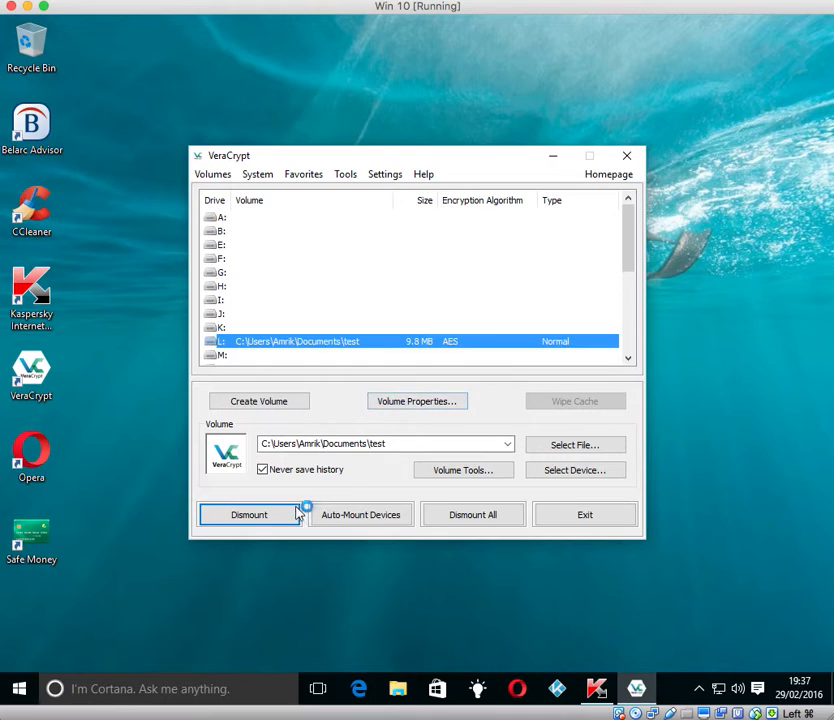
Step: Dismount the test volume from L:, quit VeraCrypt, and close the Explorer window
{"action": "left_click", "coordinate": [280, 514]}
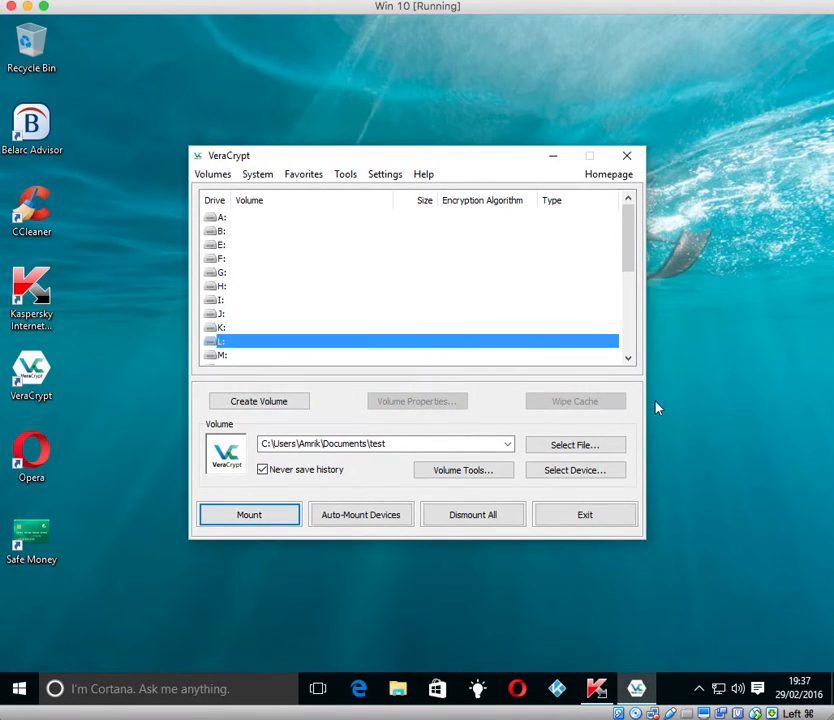
{"action": "left_click", "coordinate": [585, 514]}
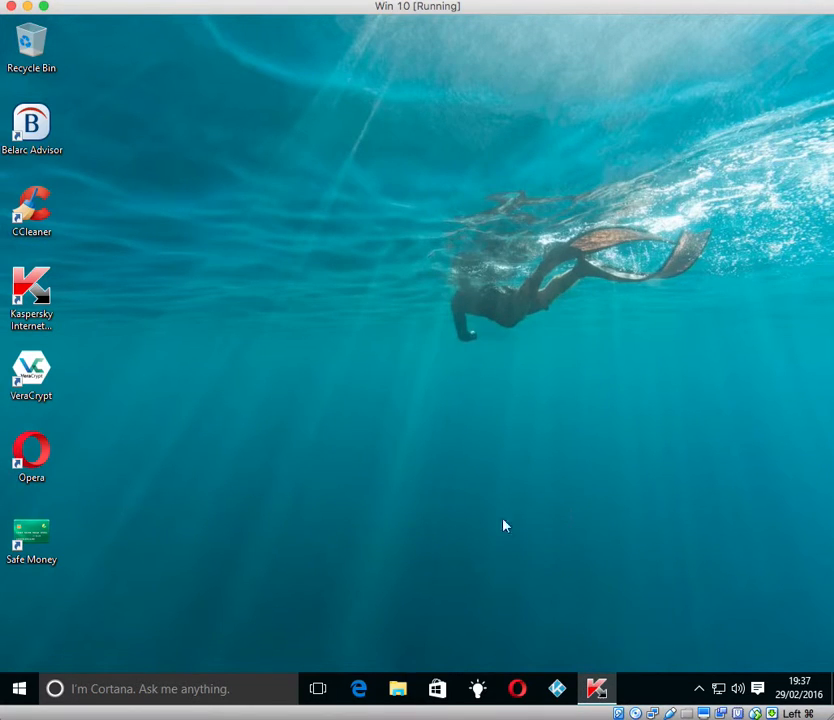
{"action": "key", "text": "super+e"}
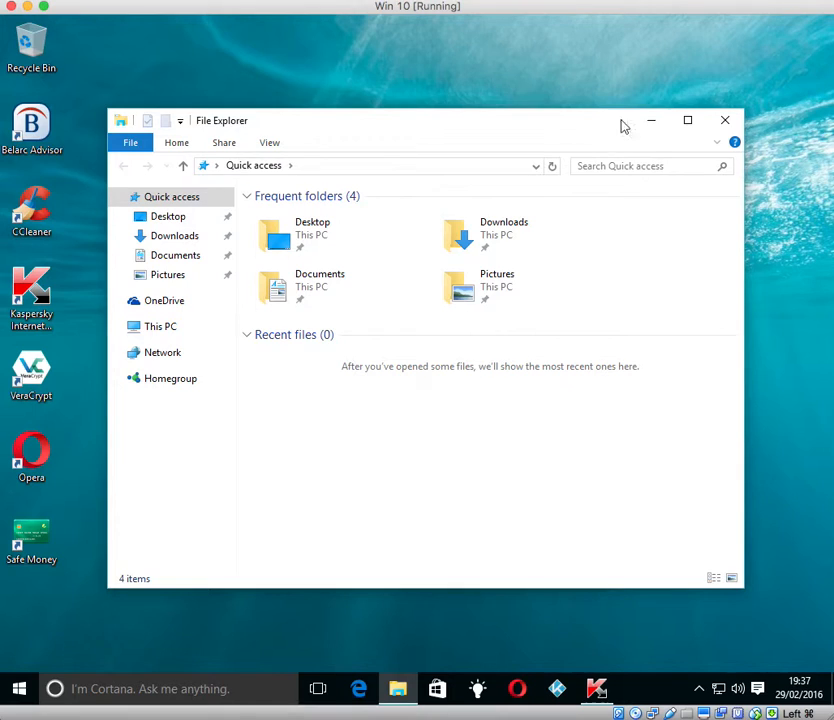
{"action": "left_click", "coordinate": [723, 128]}
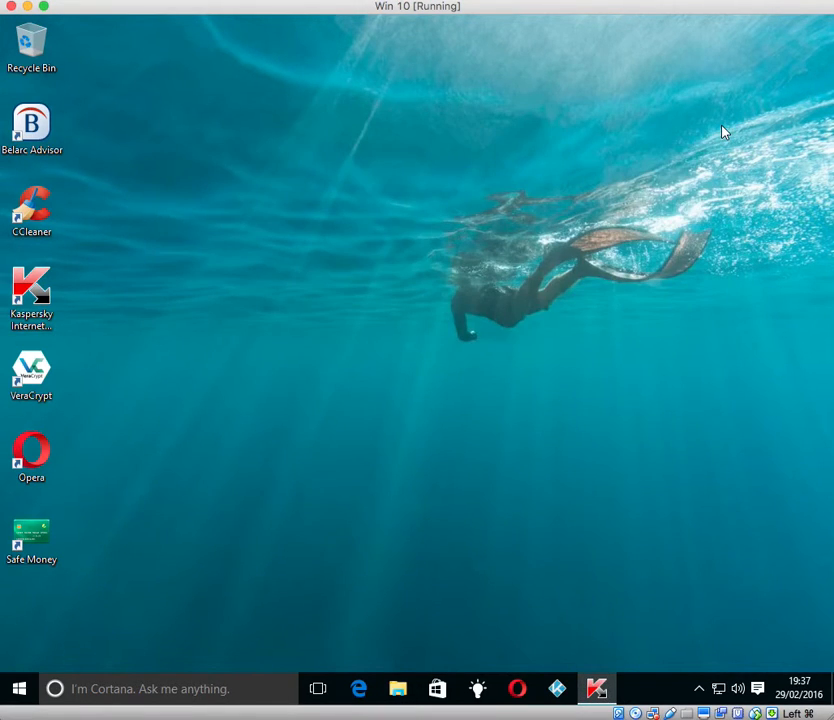
Step: Relaunch VeraCrypt from the desktop, look through its Settings menu, then close it
{"action": "double_click", "coordinate": [38, 370]}
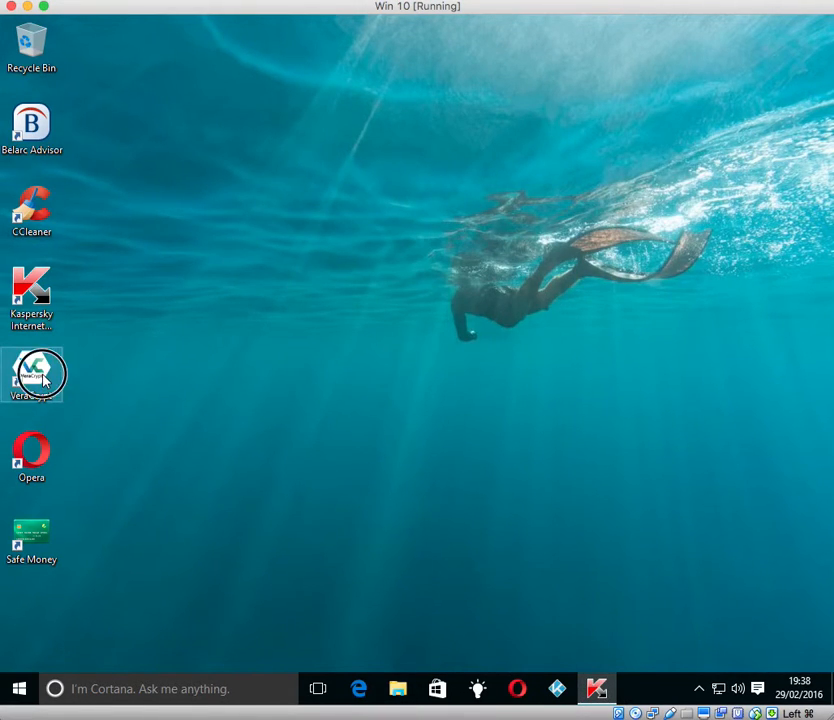
{"action": "left_click", "coordinate": [388, 175]}
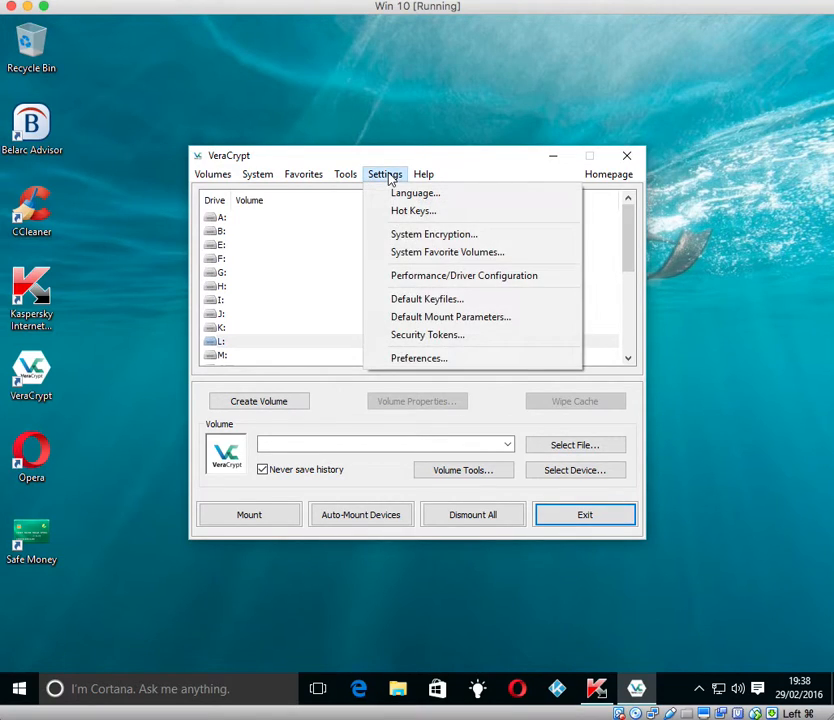
{"action": "mouse_move", "coordinate": [346, 177]}
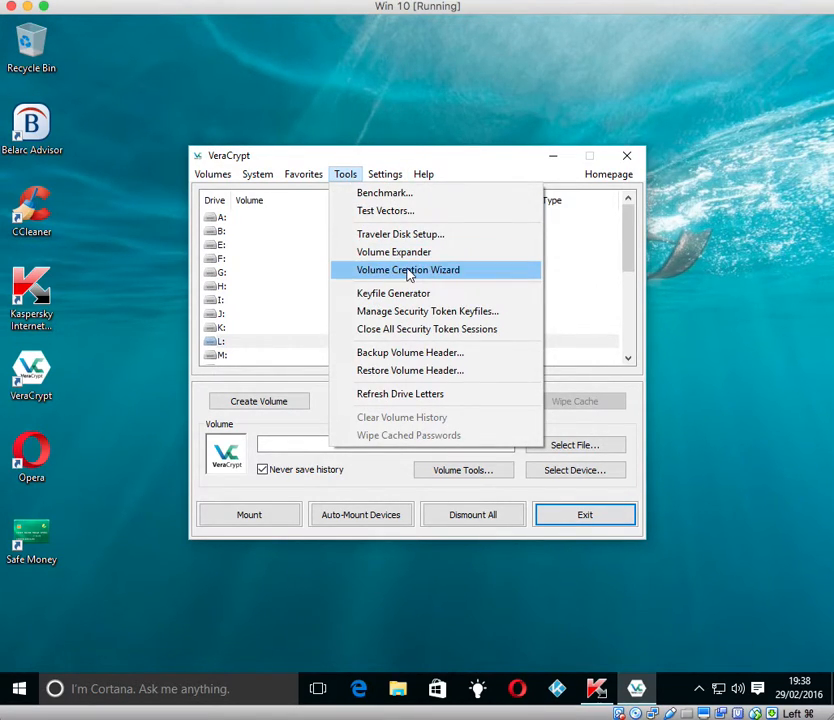
{"action": "left_click", "coordinate": [628, 158]}
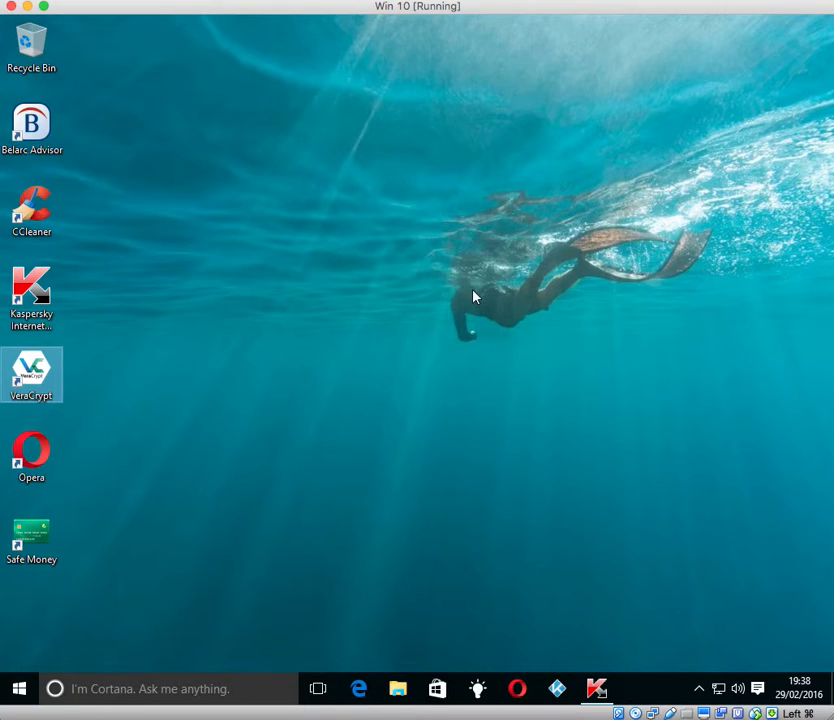
{"action": "left_click", "coordinate": [638, 578]}
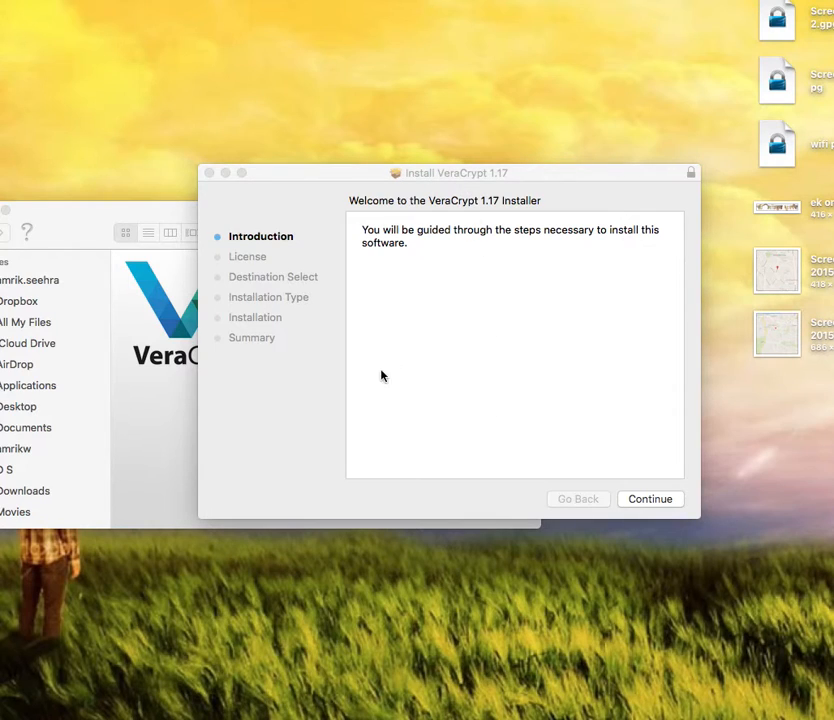
Step: Go through the VeraCrypt 1.17 installer introduction, accept the license, and start installing
{"action": "left_click", "coordinate": [636, 503]}
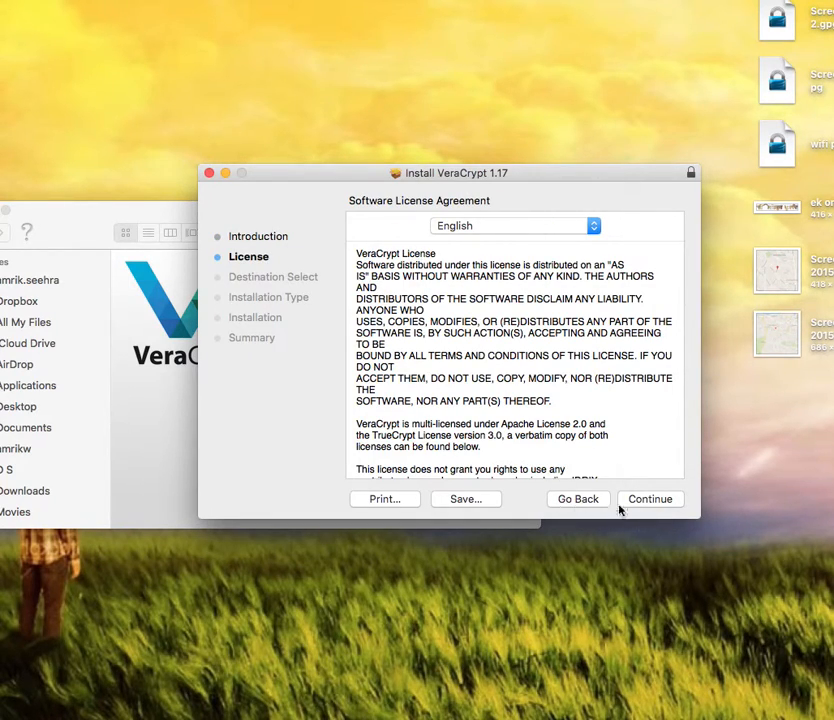
{"action": "left_click", "coordinate": [656, 501]}
{"action": "left_click", "coordinate": [611, 303]}
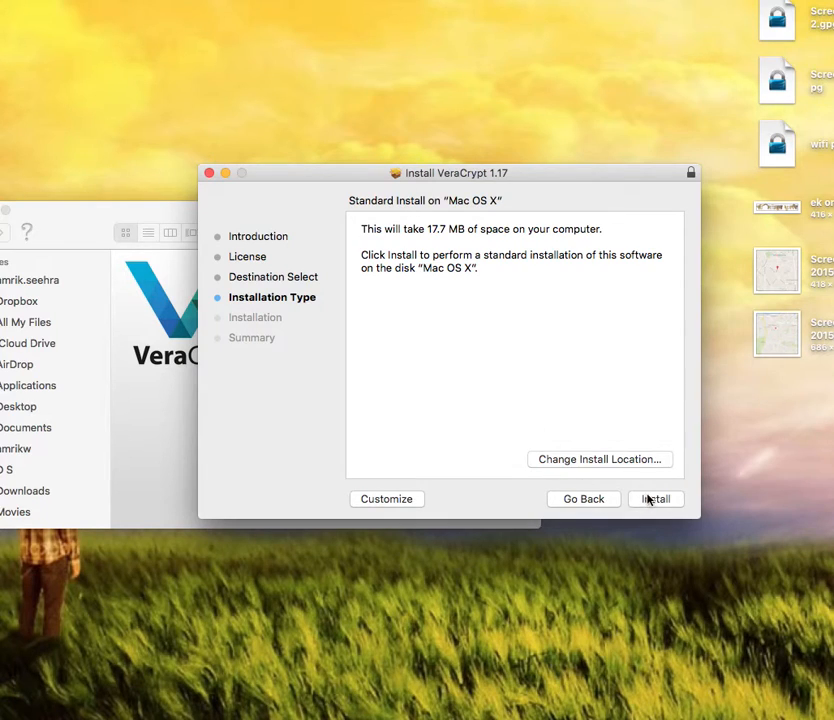
{"action": "left_click", "coordinate": [652, 501]}
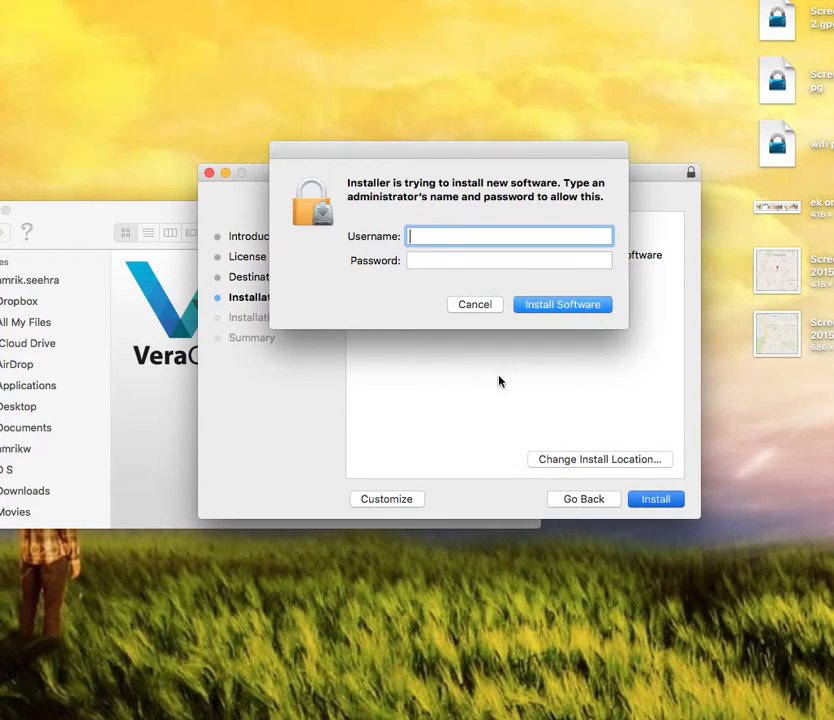
Step: Authorize the install with the administrator name and password, then close the finished installer
{"action": "type", "text": "as"}
{"action": "left_click", "coordinate": [435, 256]}
{"action": "type", "text": "••"}
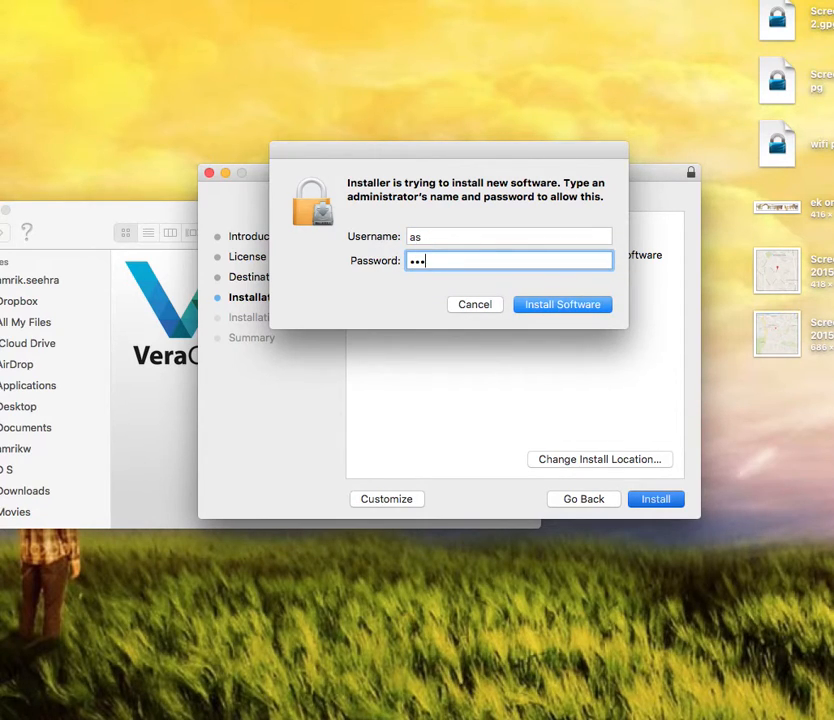
{"action": "type", "text": "••••••••"}
{"action": "left_click", "coordinate": [532, 302]}
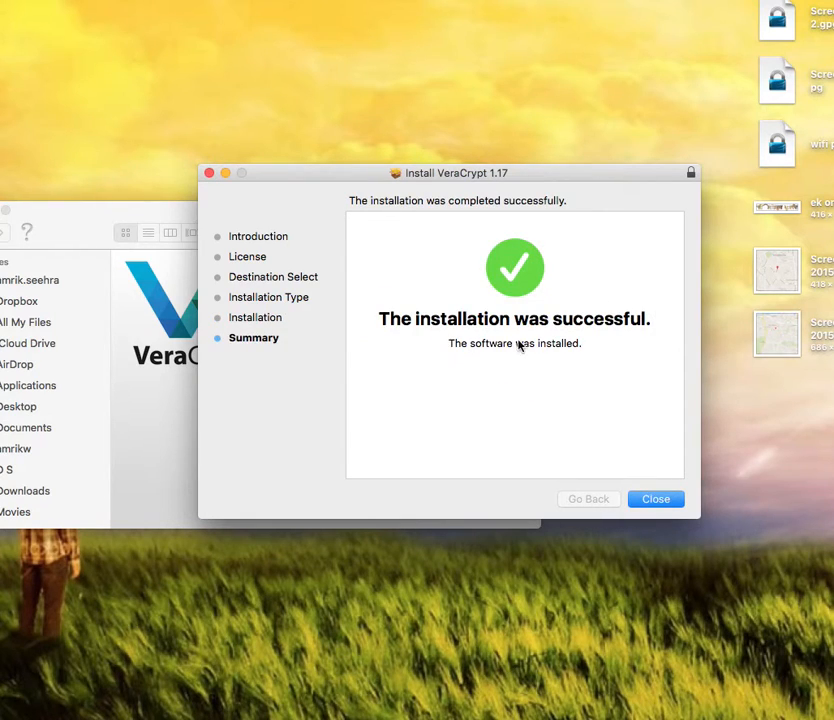
{"action": "left_click", "coordinate": [659, 499]}
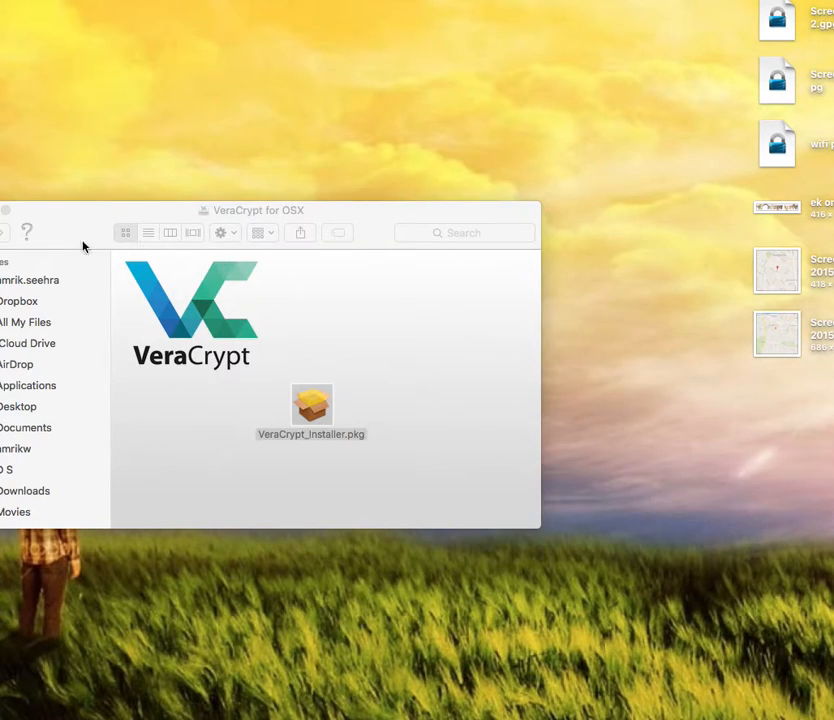
Step: Scroll the Applications folder to VeraCrypt 1.17, launch it, and close the Finder window
{"action": "left_click", "coordinate": [21, 391]}
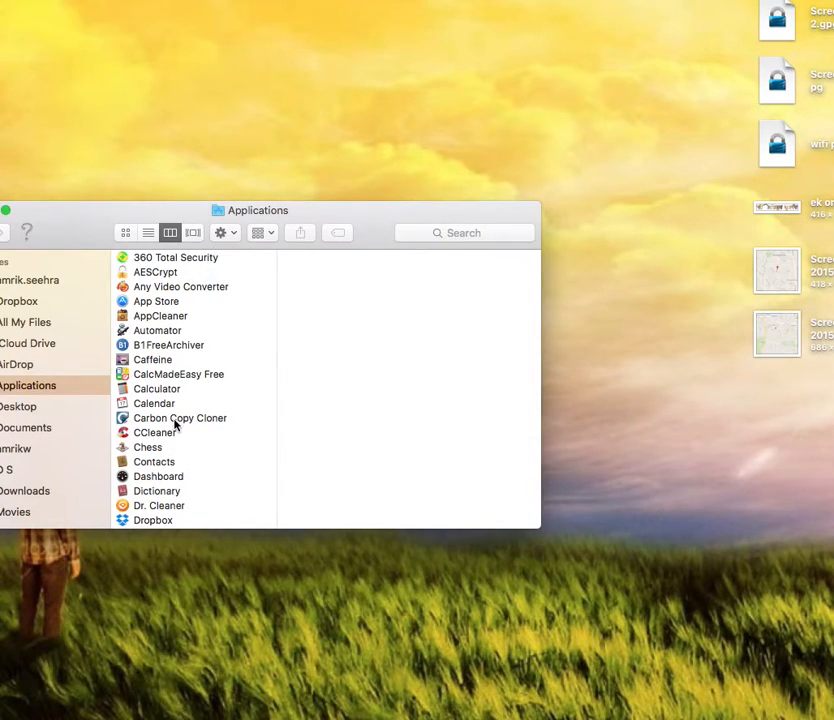
{"action": "scroll", "coordinate": [175, 425], "scroll_direction": "down", "scroll_amount": 15}
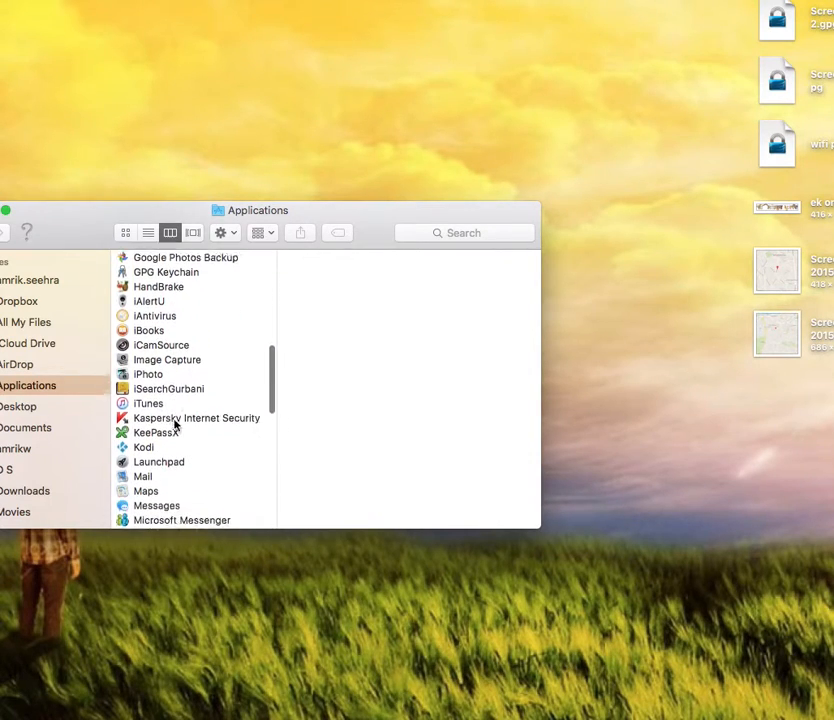
{"action": "scroll", "coordinate": [175, 425], "scroll_direction": "down", "scroll_amount": 10}
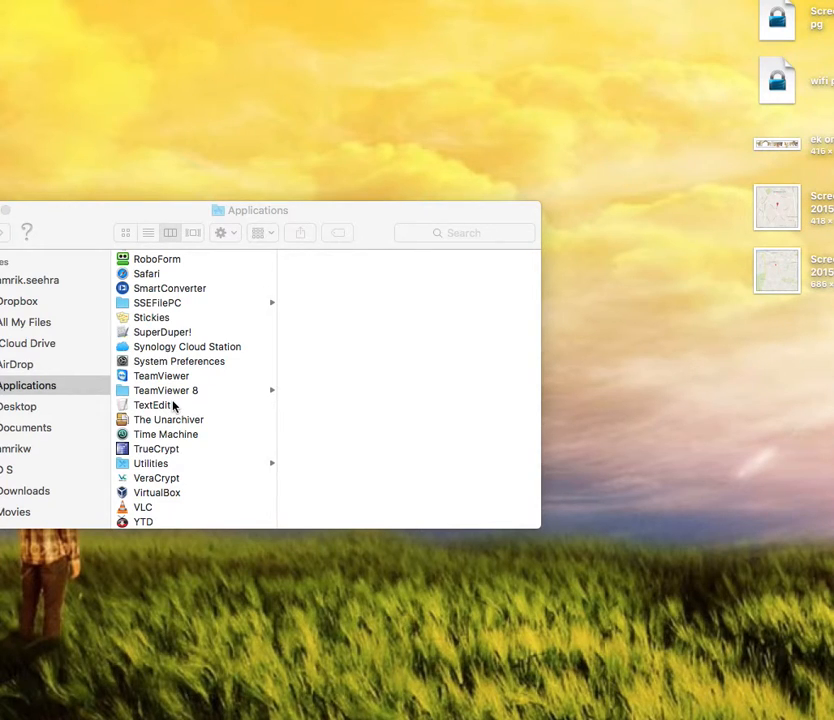
{"action": "left_click", "coordinate": [152, 480]}
{"action": "double_click", "coordinate": [152, 479]}
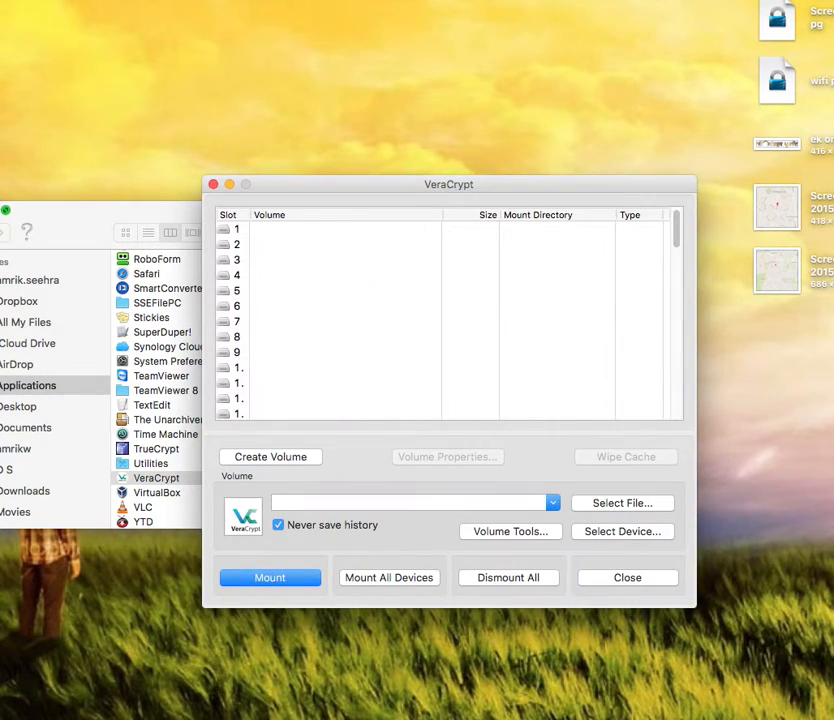
{"action": "left_click", "coordinate": [0, 210]}
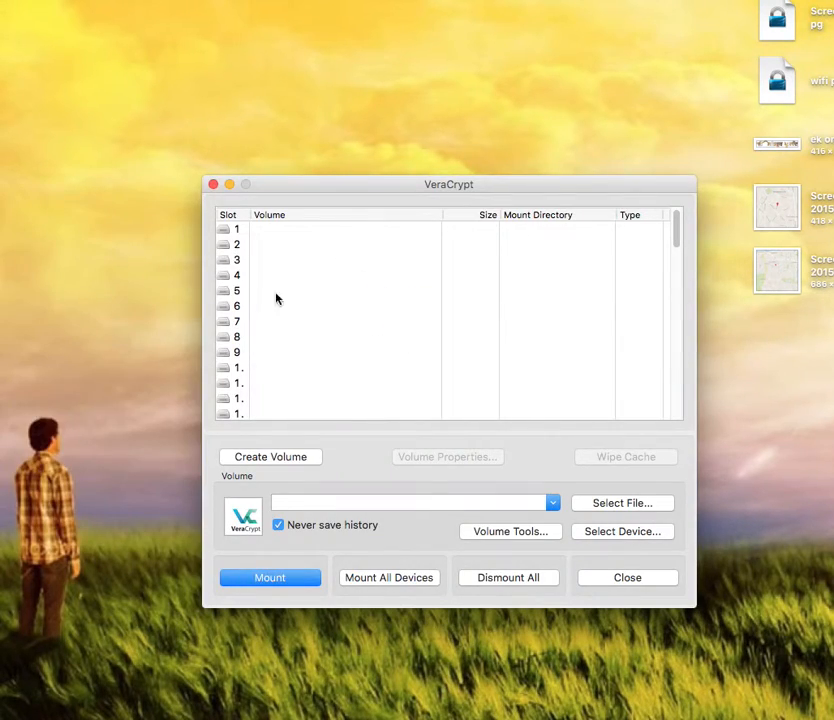
Step: Start a new standard encrypted file container in the Volume Creation Wizard
{"action": "left_click", "coordinate": [281, 459]}
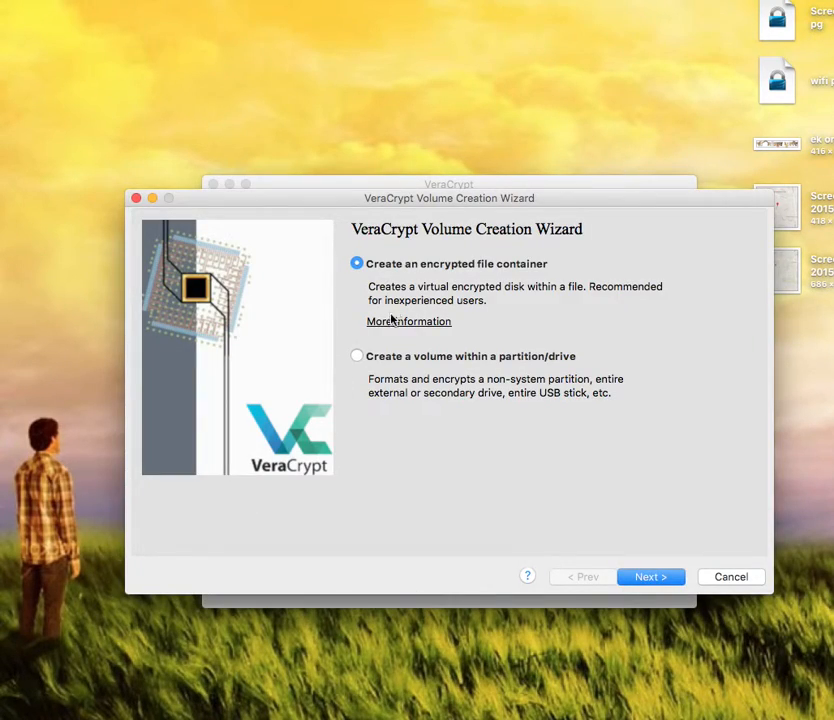
{"action": "left_click", "coordinate": [637, 584]}
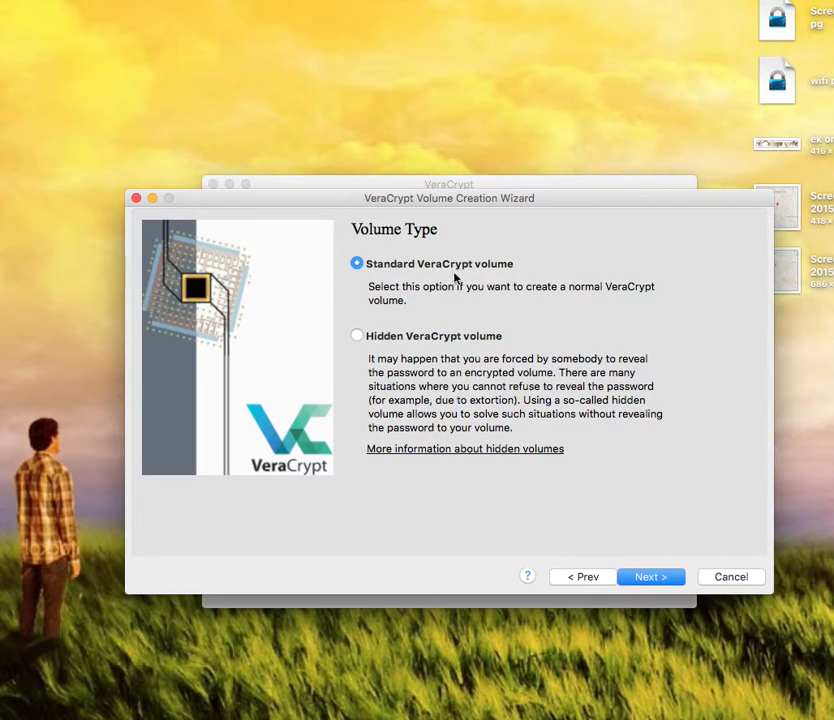
{"action": "left_click", "coordinate": [642, 581]}
Step: Name the container file 'test' and save it on the Desktop
{"action": "left_click", "coordinate": [700, 266]}
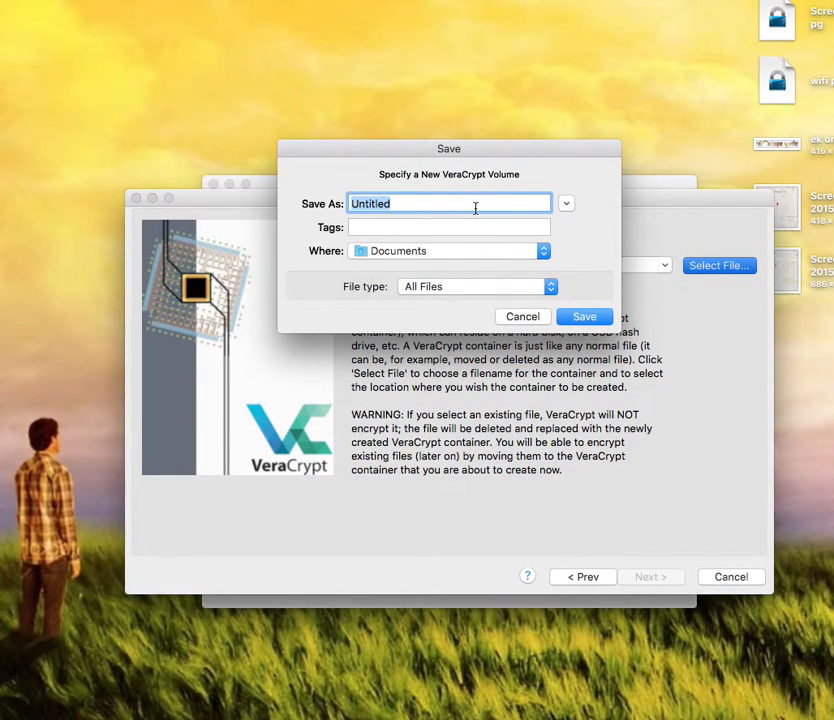
{"action": "type", "text": "test"}
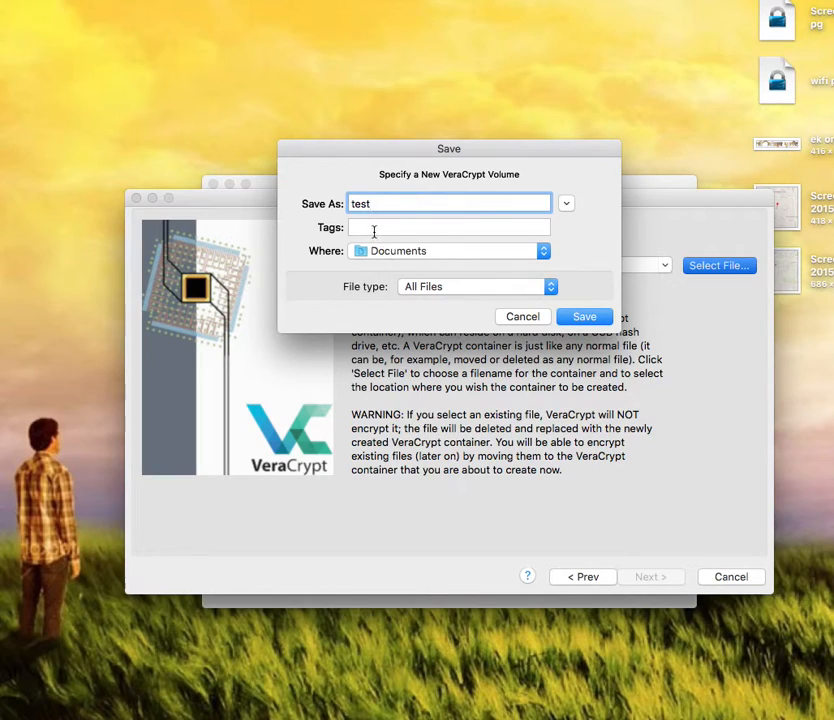
{"action": "left_click", "coordinate": [543, 251]}
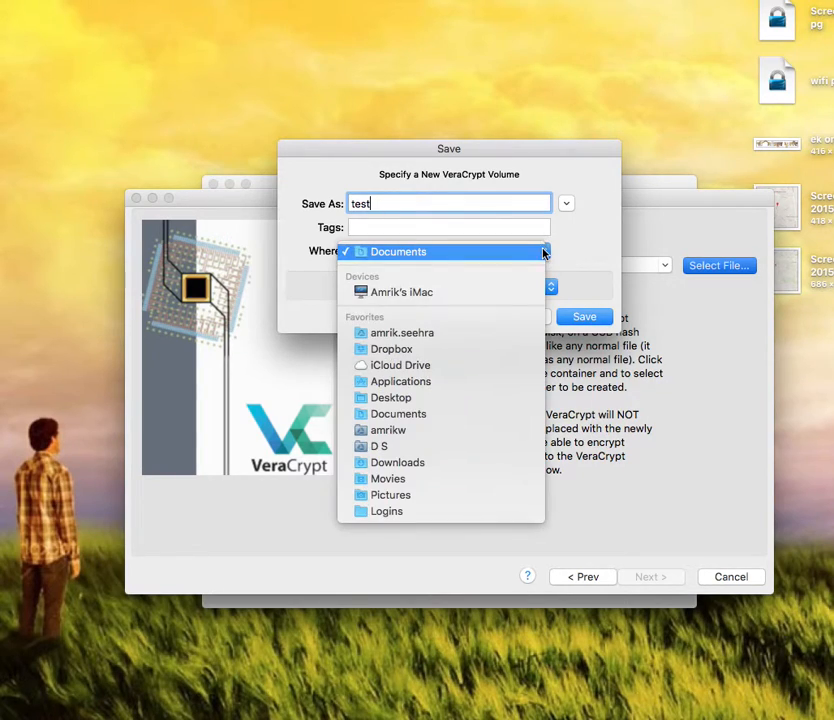
{"action": "left_click", "coordinate": [404, 400]}
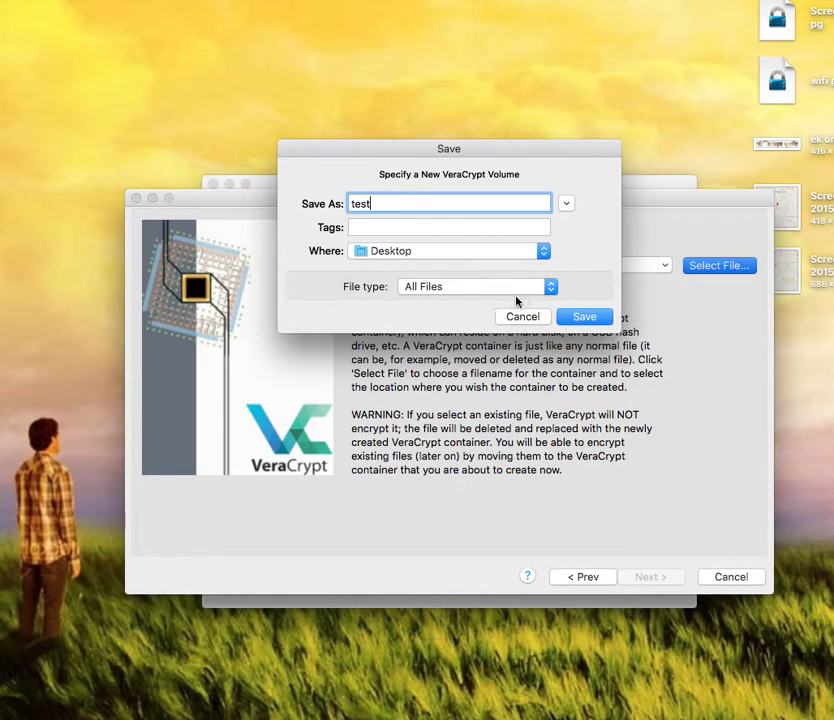
{"action": "left_click", "coordinate": [584, 316]}
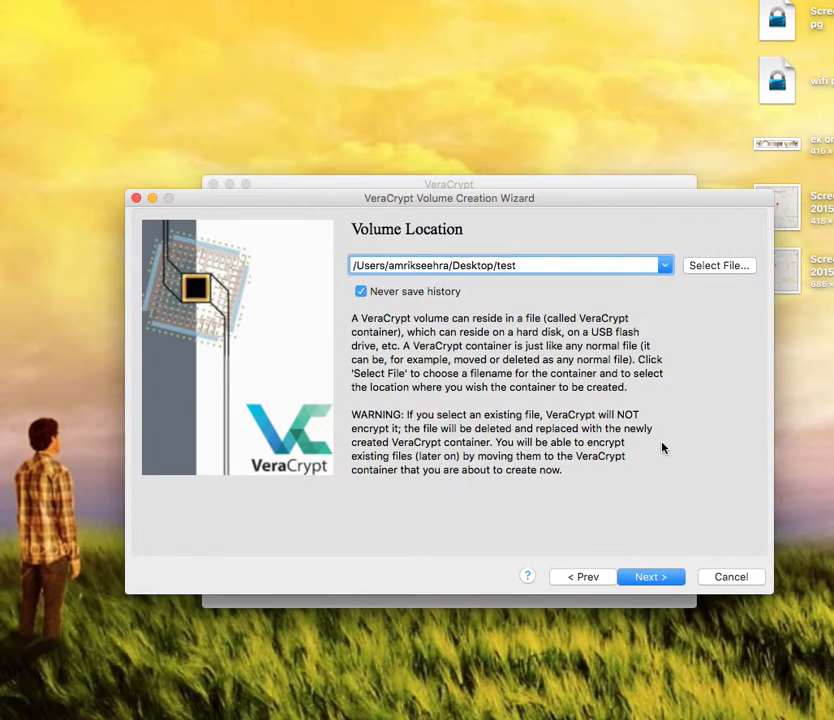
Step: Keep AES with SHA-512 and set the container size to 10 MB
{"action": "left_click", "coordinate": [648, 578]}
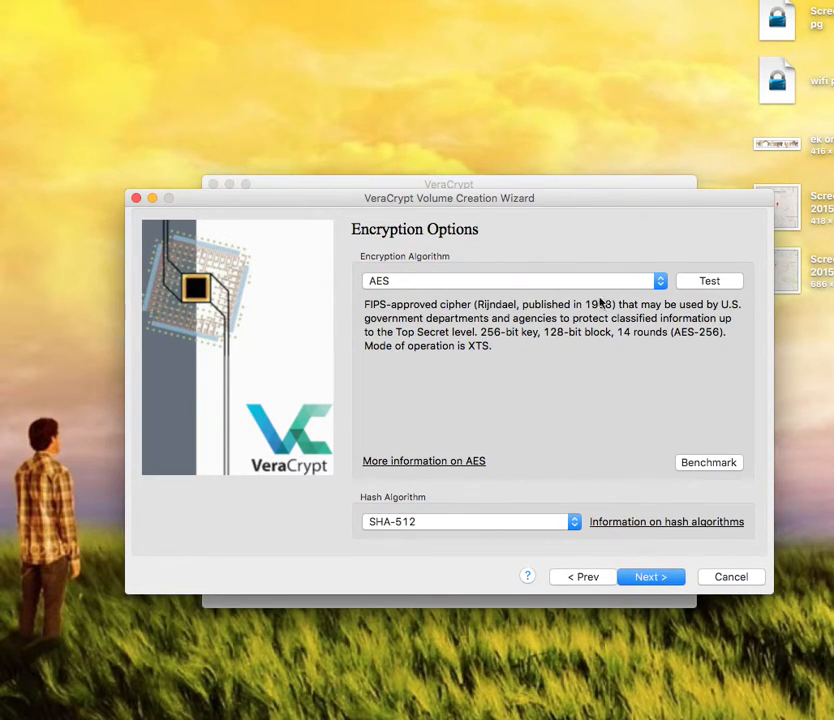
{"action": "left_click", "coordinate": [645, 579]}
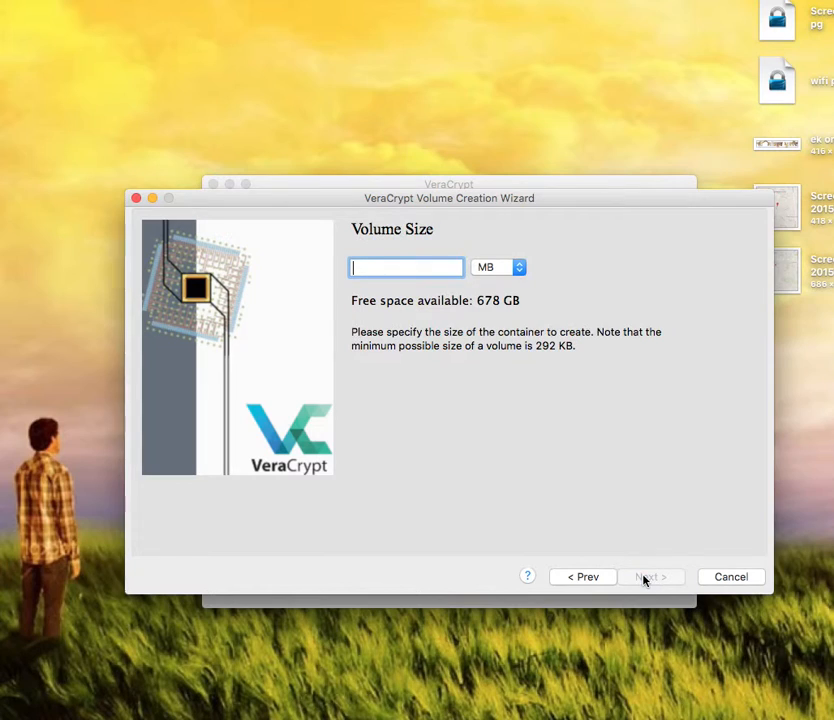
{"action": "type", "text": "10"}
{"action": "left_click", "coordinate": [660, 578]}
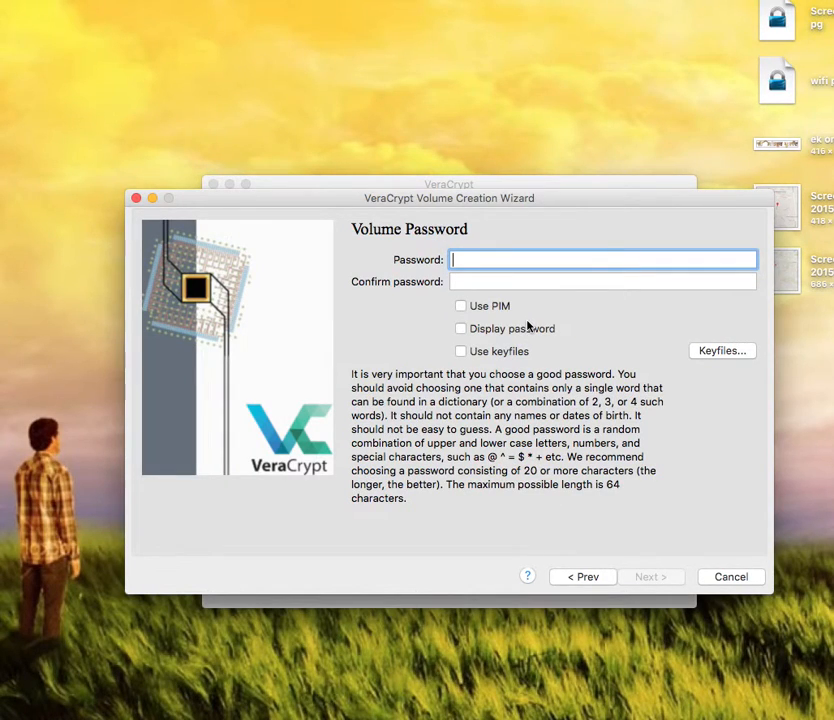
Step: Enter and confirm the volume password, accept the short-password warning, and keep FAT
{"action": "type", "text": "1234"}
{"action": "left_click", "coordinate": [497, 281]}
{"action": "type", "text": "1234"}
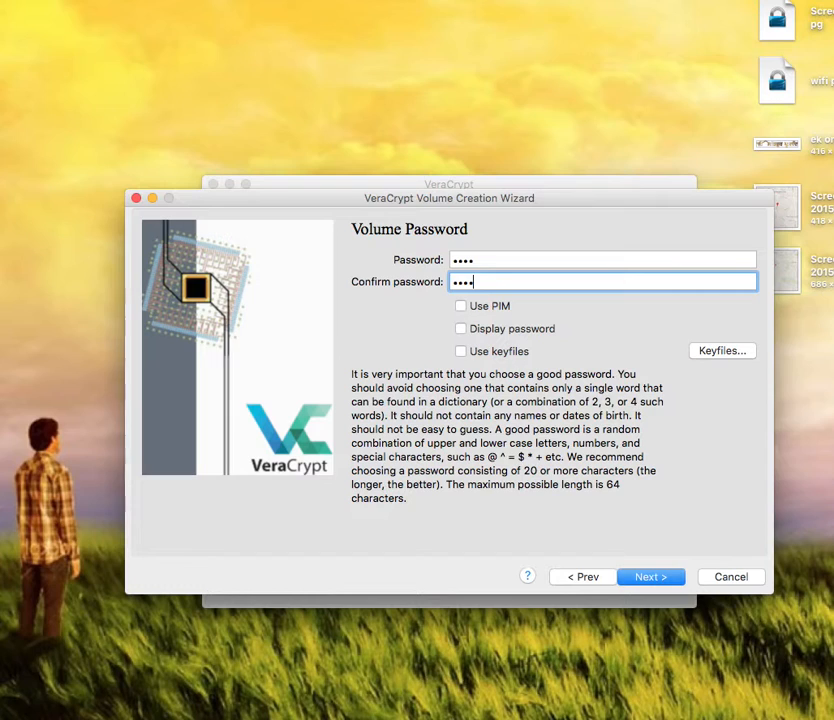
{"action": "left_click", "coordinate": [645, 582]}
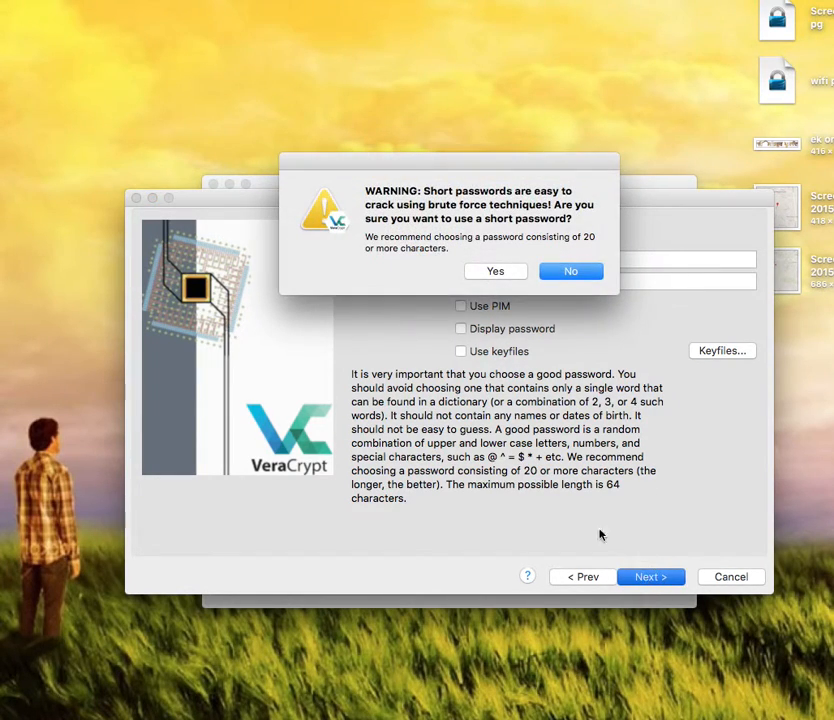
{"action": "left_click", "coordinate": [493, 273]}
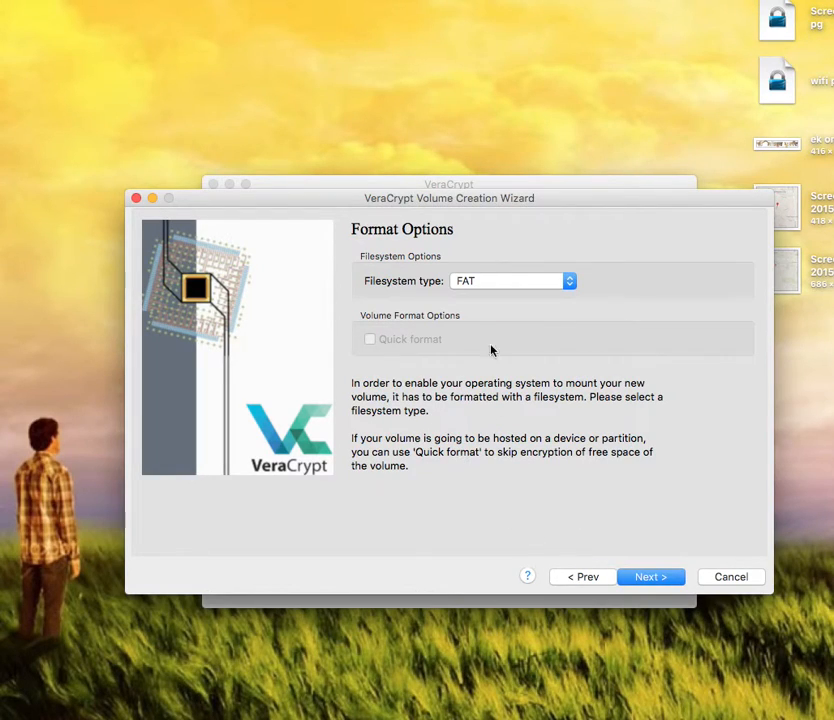
{"action": "left_click", "coordinate": [569, 282]}
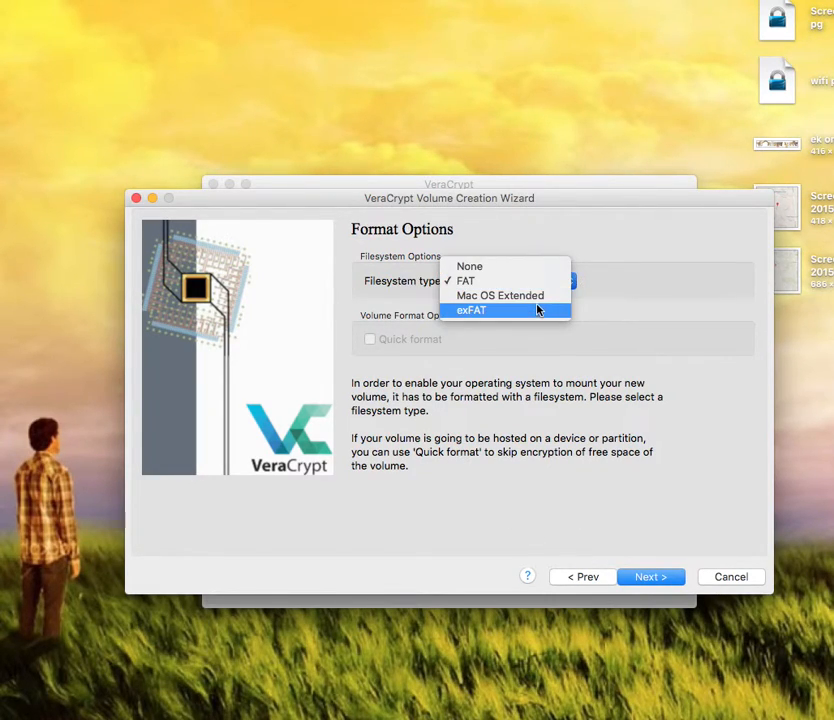
{"action": "left_click", "coordinate": [564, 287]}
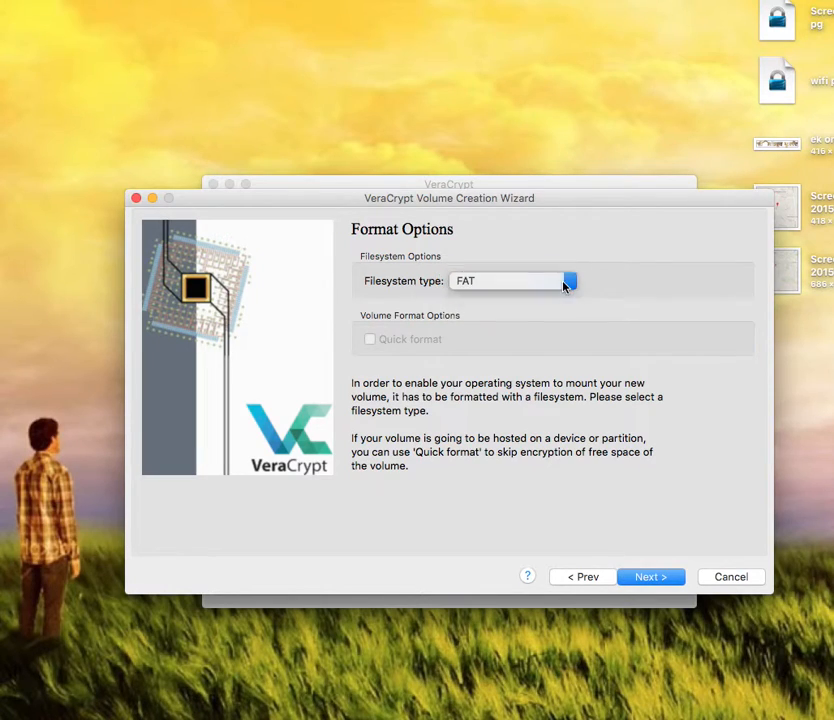
Step: Format the test volume, acknowledge the success message, and exit the wizard
{"action": "left_click", "coordinate": [647, 578]}
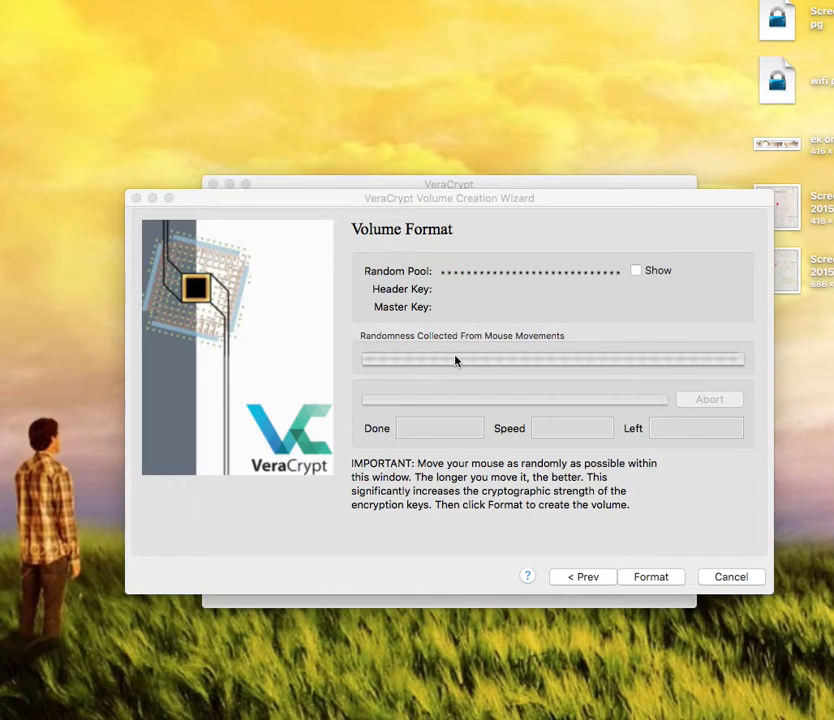
{"action": "left_click", "coordinate": [577, 335]}
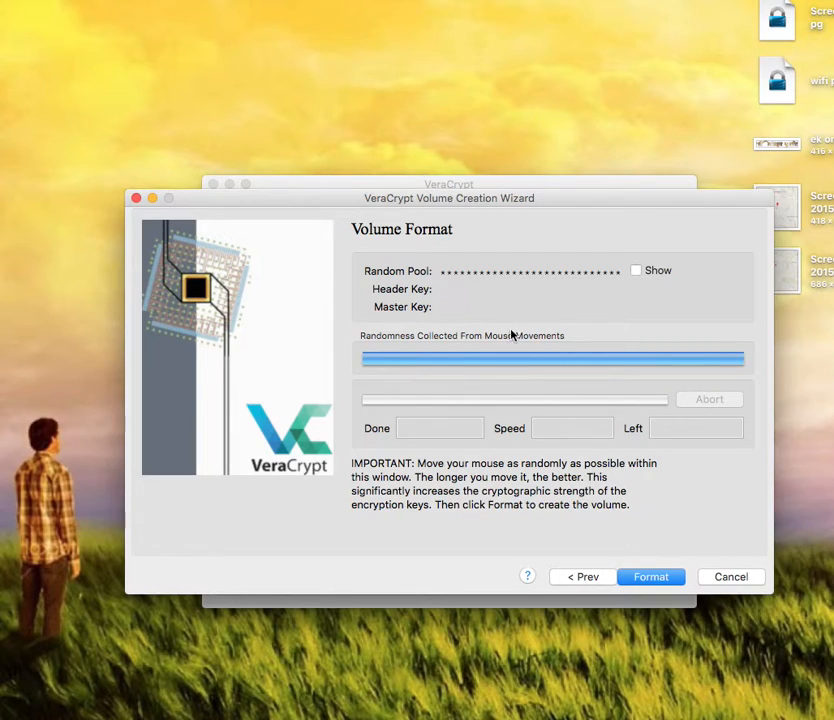
{"action": "left_click", "coordinate": [648, 577]}
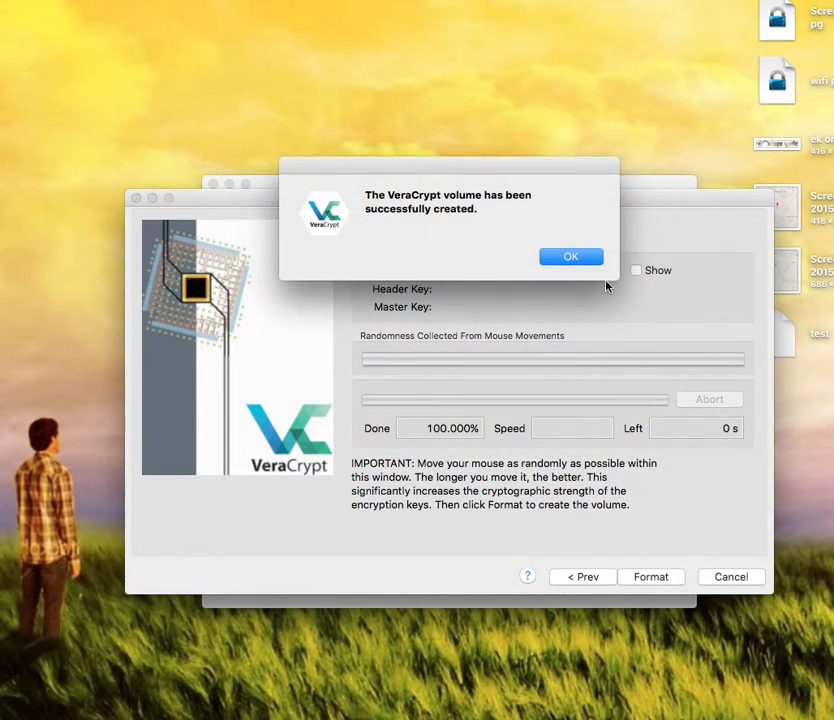
{"action": "left_click", "coordinate": [572, 259]}
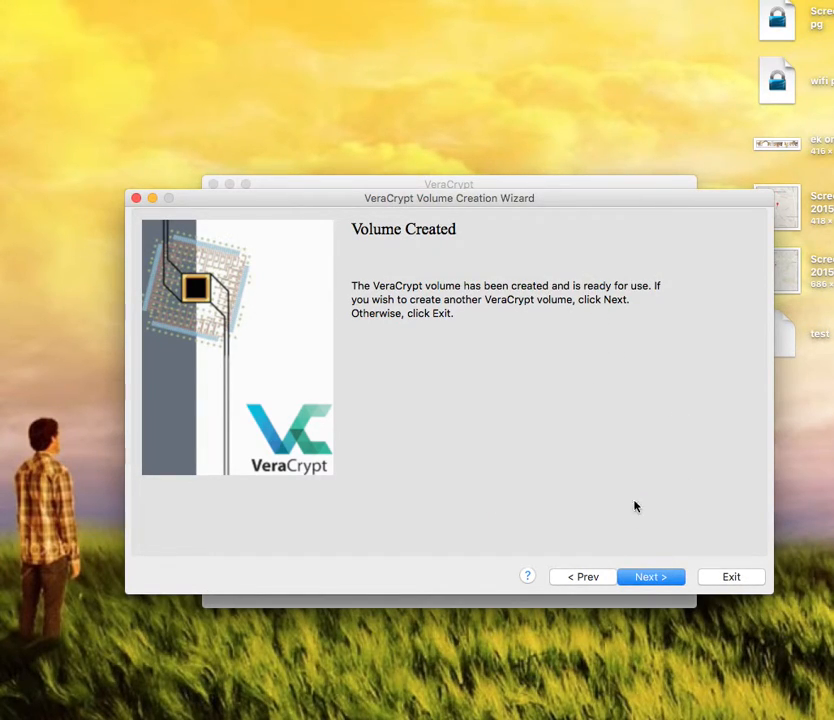
{"action": "left_click", "coordinate": [723, 578]}
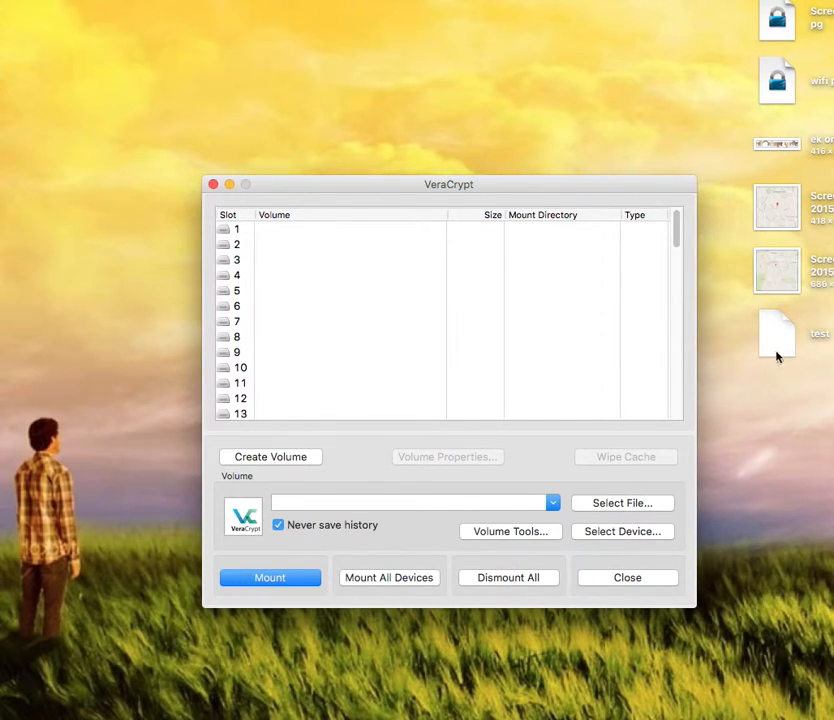
Step: Pick the 'test' file from the Desktop list as the container to mount
{"action": "mouse_move", "coordinate": [782, 345]}
{"action": "left_mouse_down"}
{"action": "mouse_move", "coordinate": [780, 337]}
{"action": "mouse_move", "coordinate": [754, 415]}
{"action": "mouse_move", "coordinate": [750, 398]}
{"action": "mouse_move", "coordinate": [540, 391]}
{"action": "mouse_move", "coordinate": [778, 345]}
{"action": "left_mouse_up"}
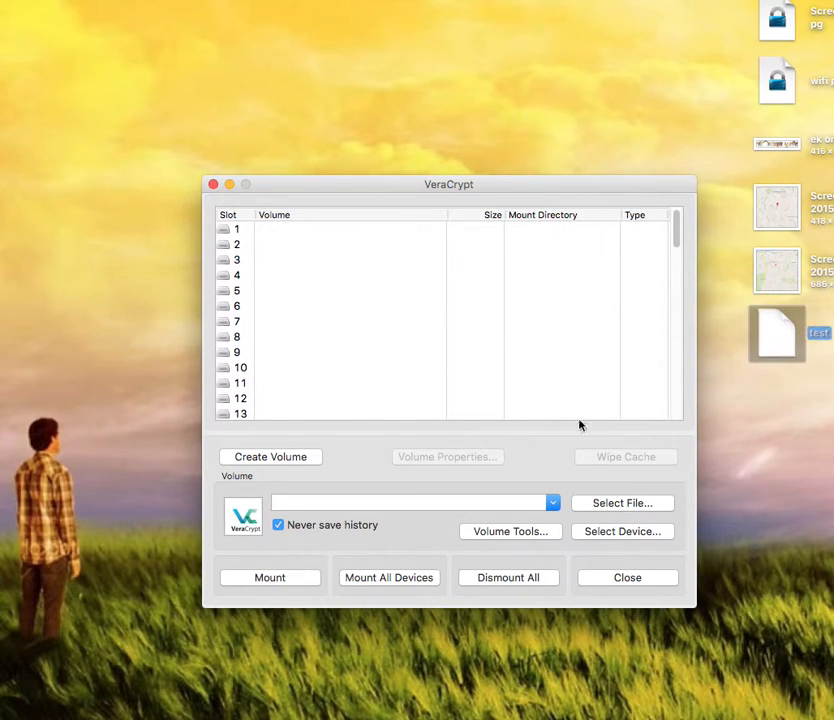
{"action": "left_click", "coordinate": [588, 508]}
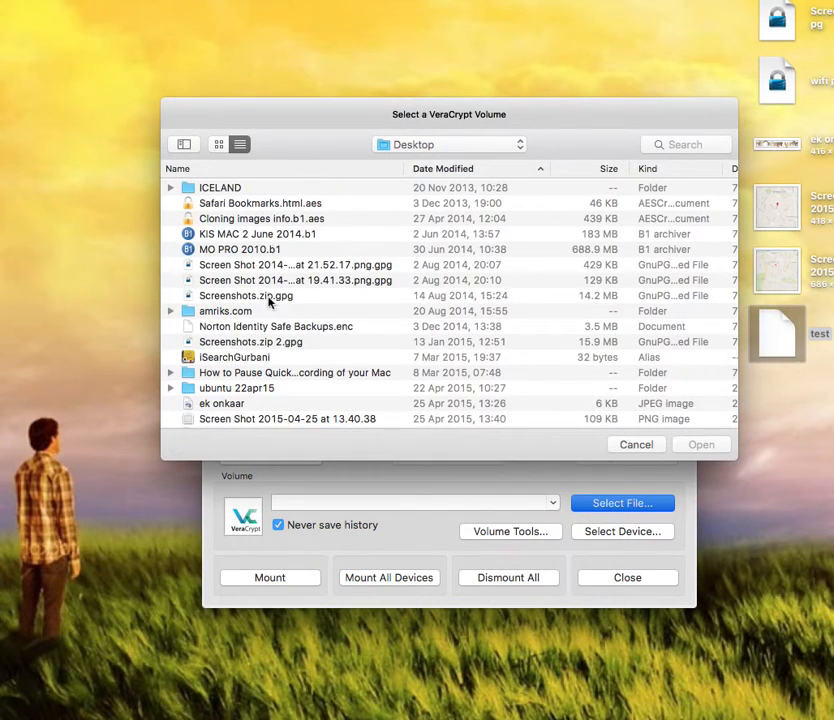
{"action": "scroll", "coordinate": [253, 365], "scroll_direction": "down", "scroll_amount": 5}
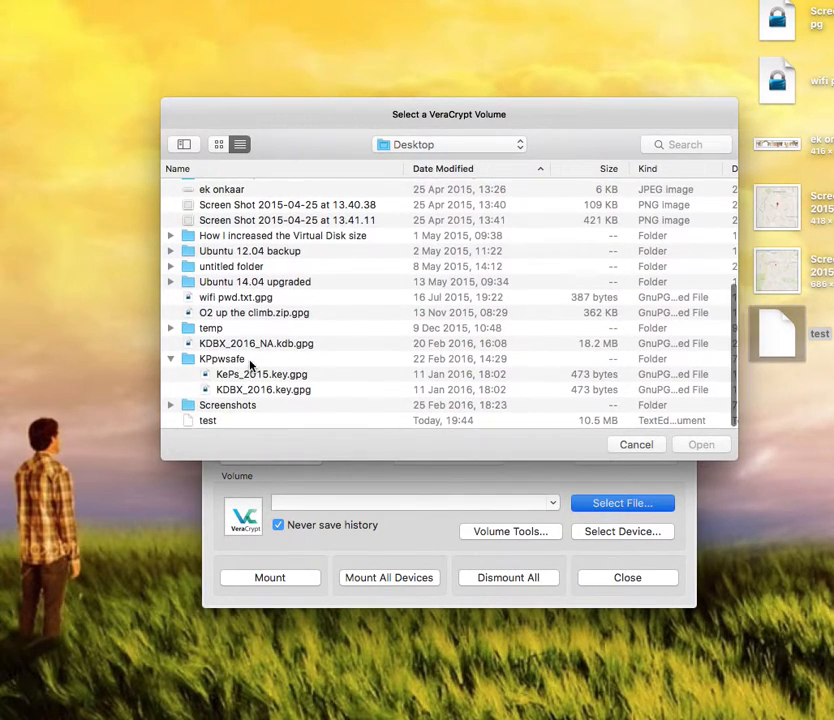
{"action": "left_click", "coordinate": [216, 421]}
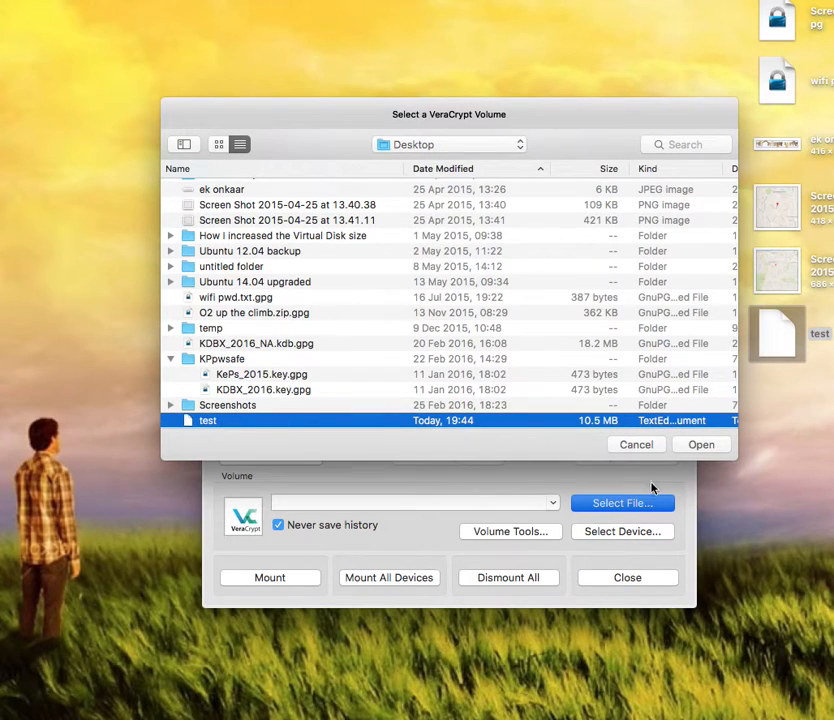
{"action": "left_click", "coordinate": [680, 444]}
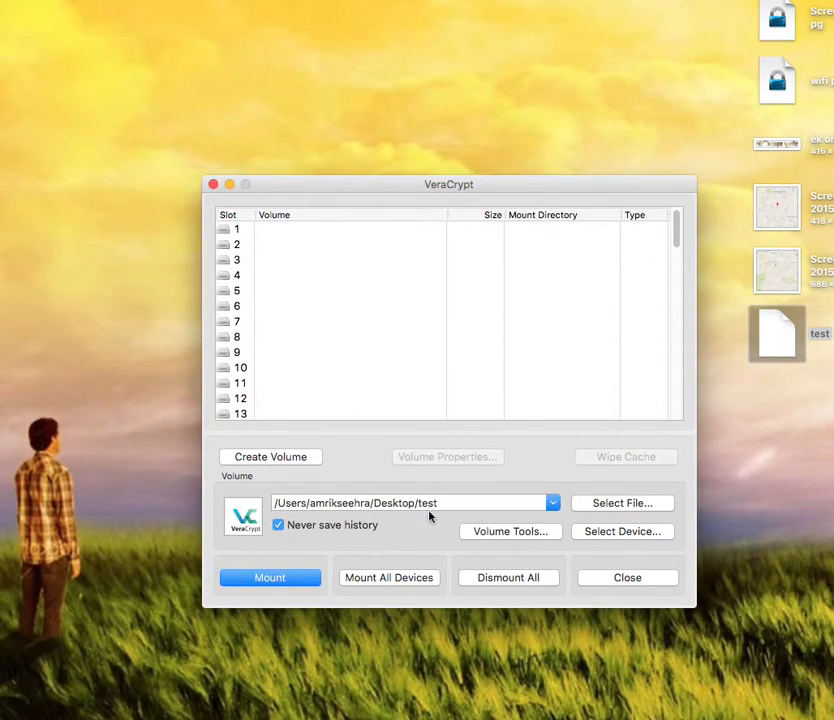
{"action": "left_click", "coordinate": [232, 320]}
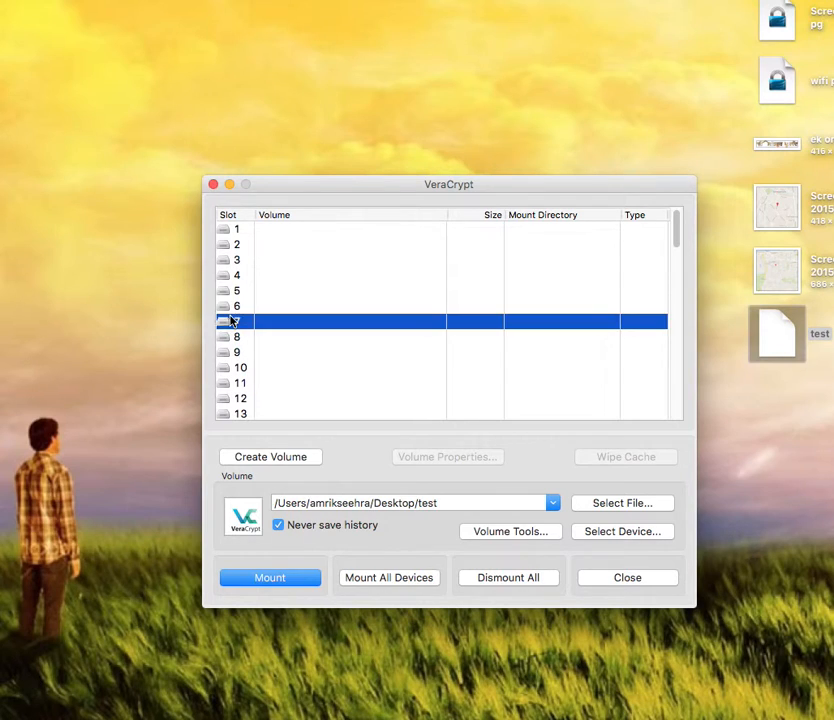
{"action": "left_click", "coordinate": [275, 578]}
{"action": "type", "text": "••••"}
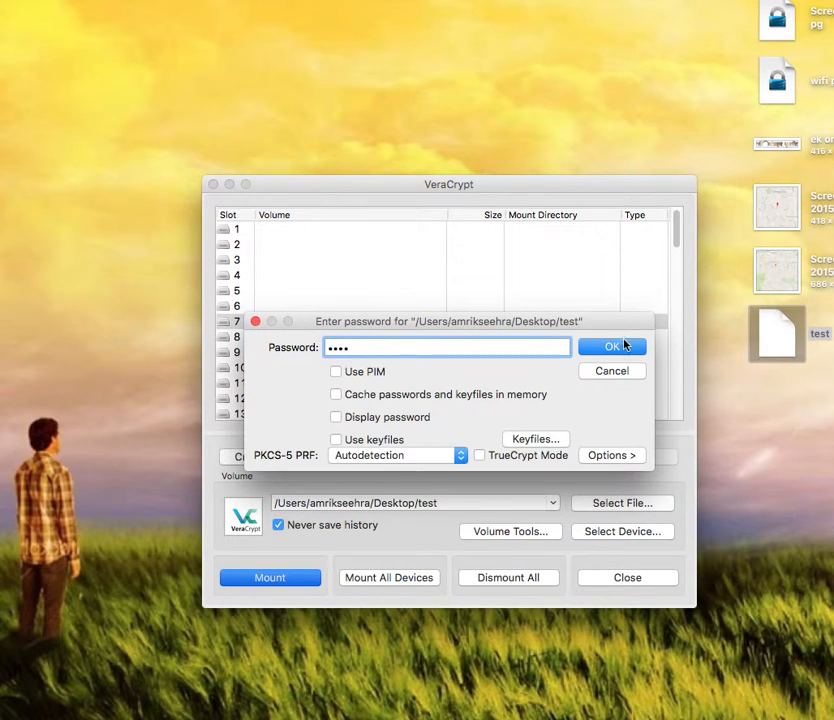
{"action": "left_click", "coordinate": [623, 347]}
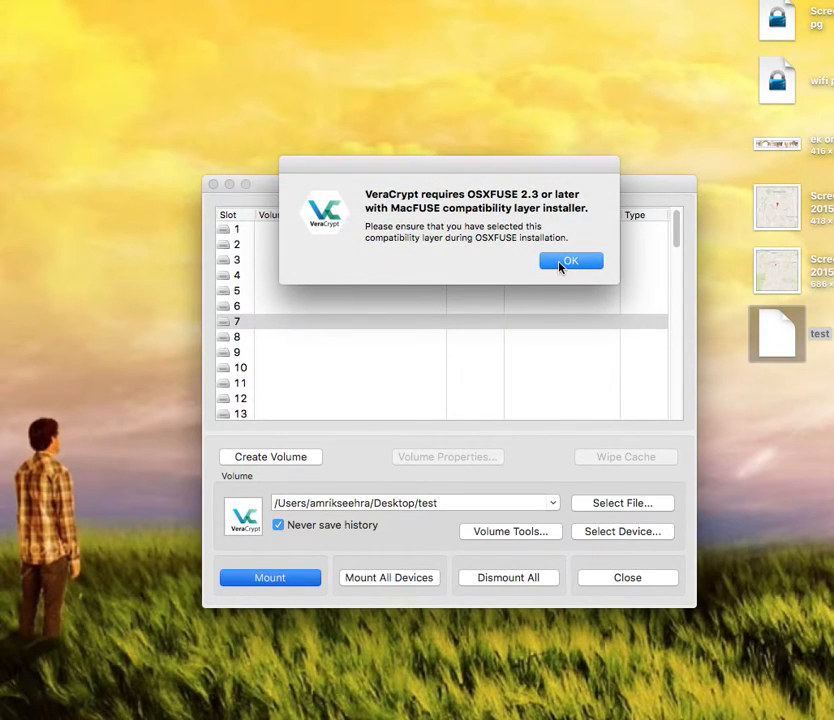
{"action": "left_click", "coordinate": [560, 264]}
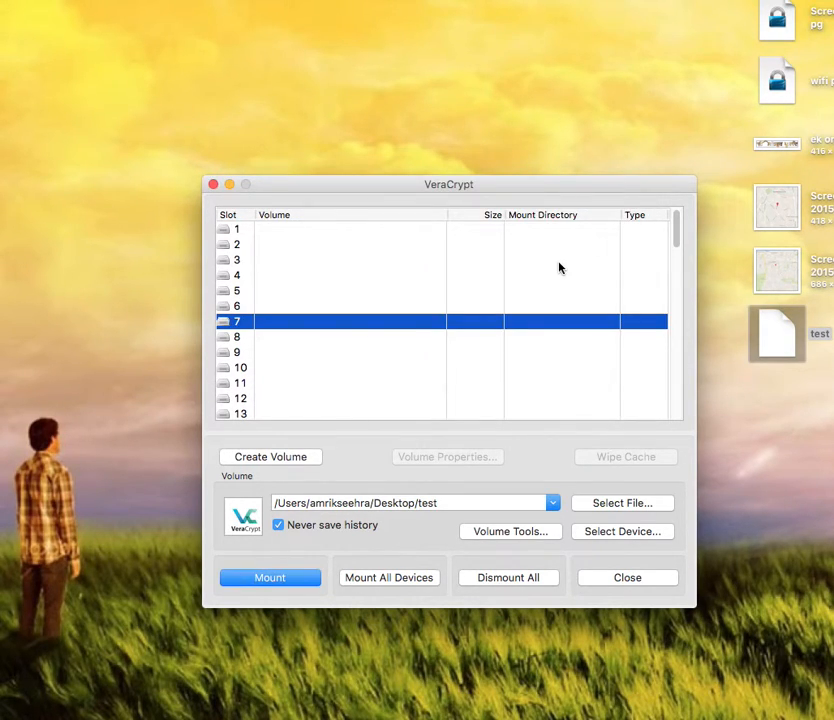
{"action": "double_click", "coordinate": [378, 322]}
{"action": "left_click", "coordinate": [386, 348]}
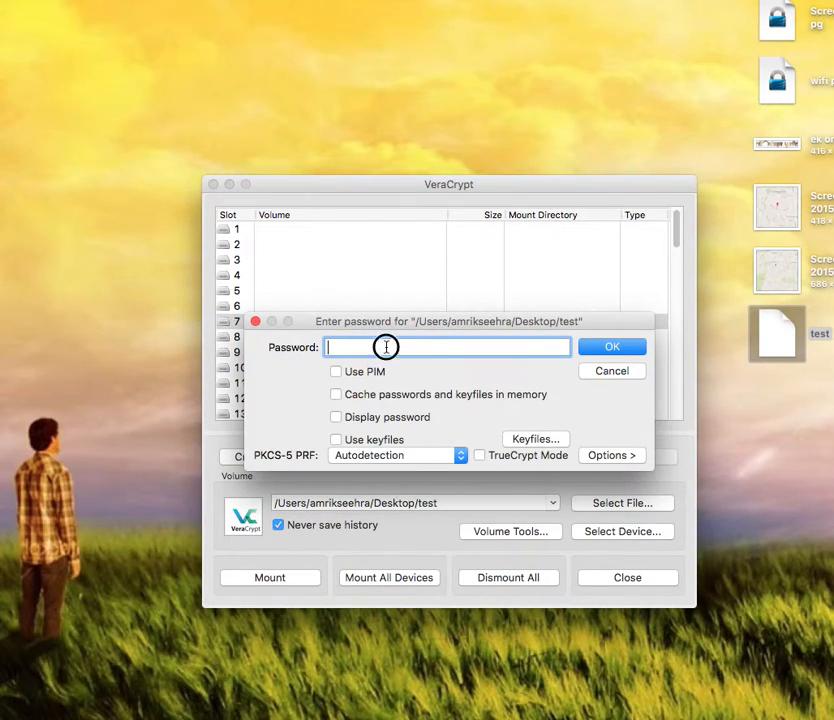
{"action": "type", "text": "••••"}
{"action": "left_click", "coordinate": [612, 350]}
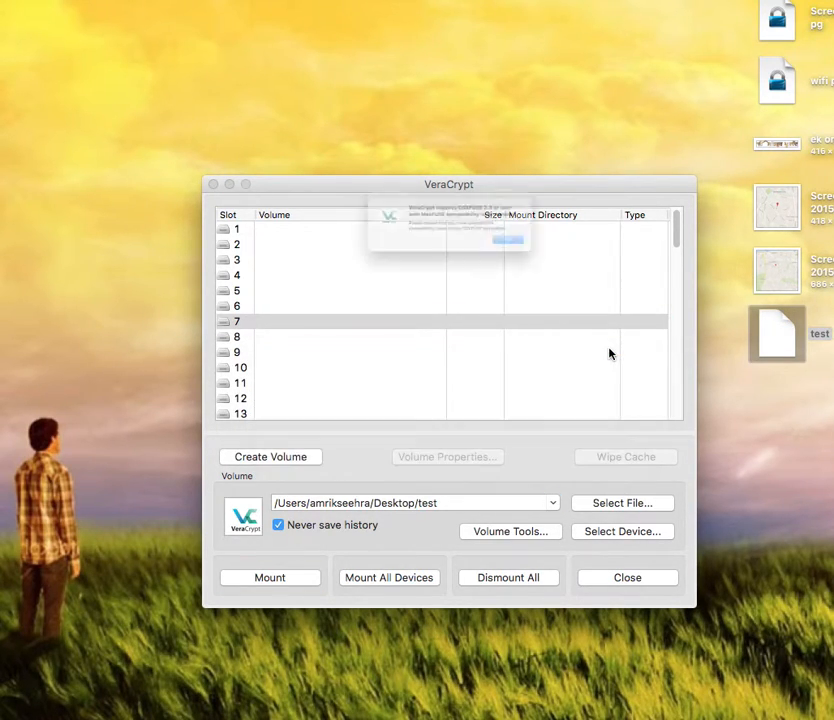
{"action": "left_click", "coordinate": [570, 257]}
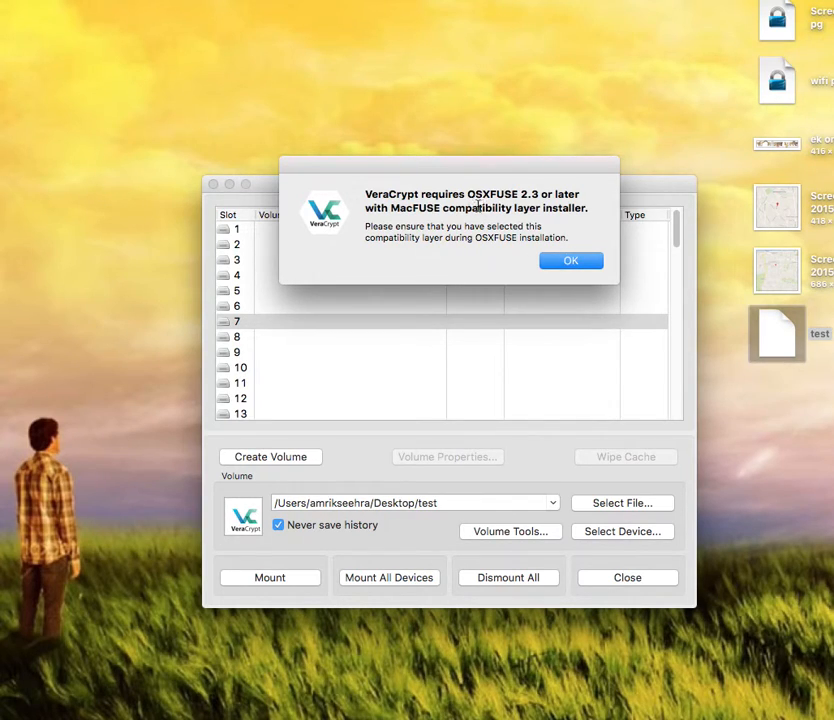
{"action": "left_click", "coordinate": [570, 262]}
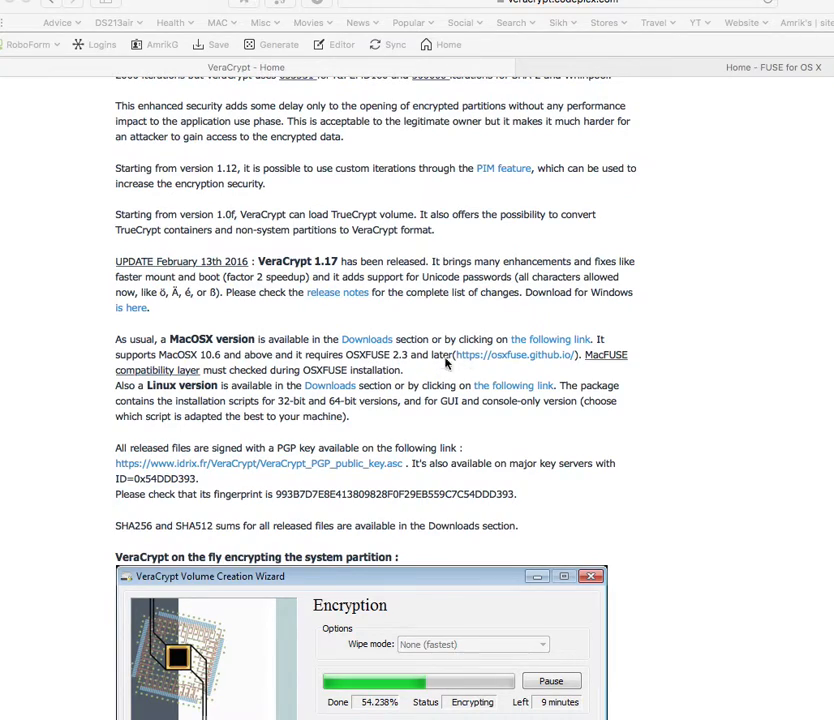
Step: Open the osxfuse.github.io project site and scroll down its page
{"action": "left_click", "coordinate": [506, 359]}
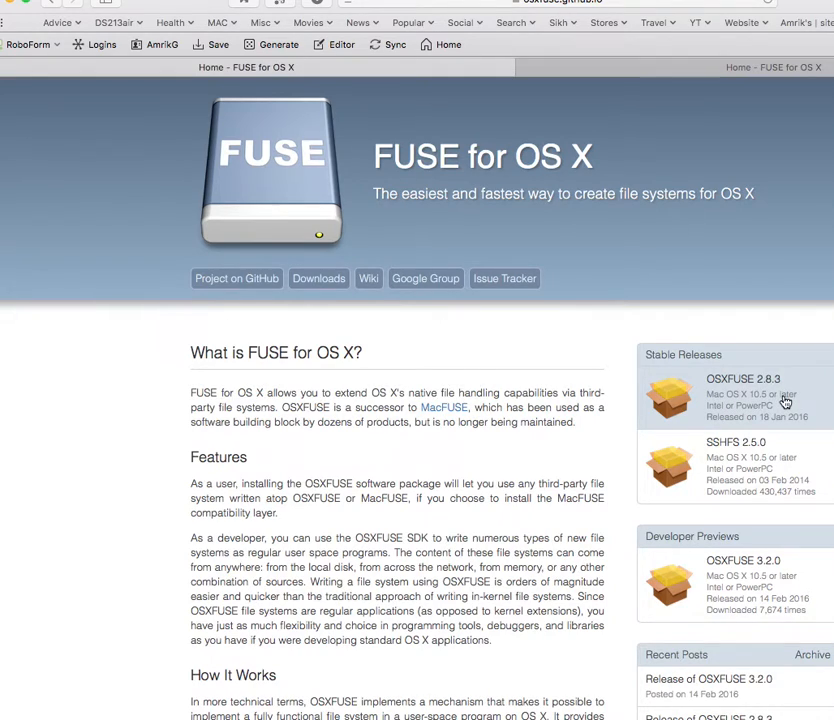
{"action": "scroll", "coordinate": [785, 402], "scroll_direction": "down", "scroll_amount": 3}
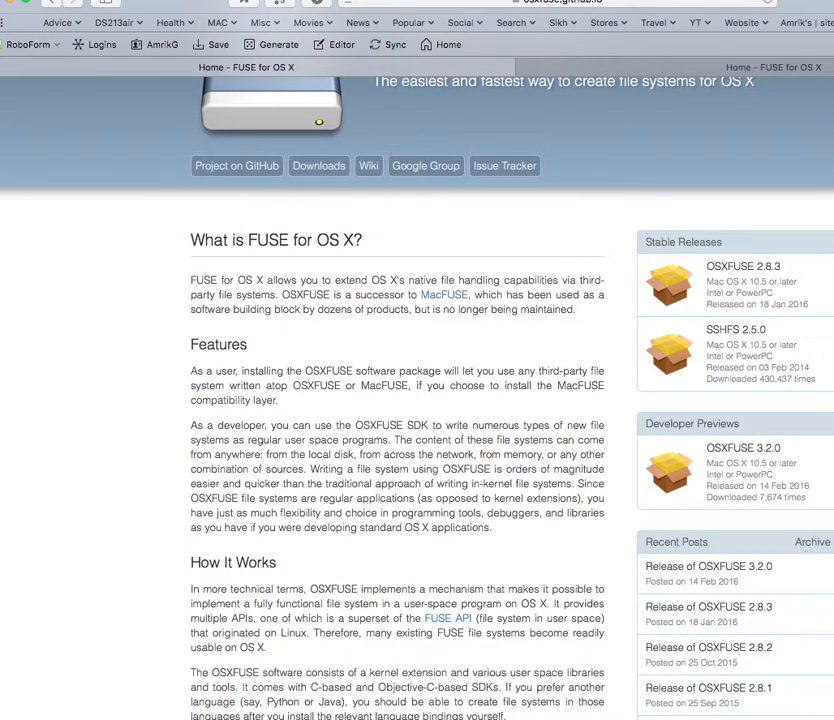
{"action": "key", "text": "super+Tab"}
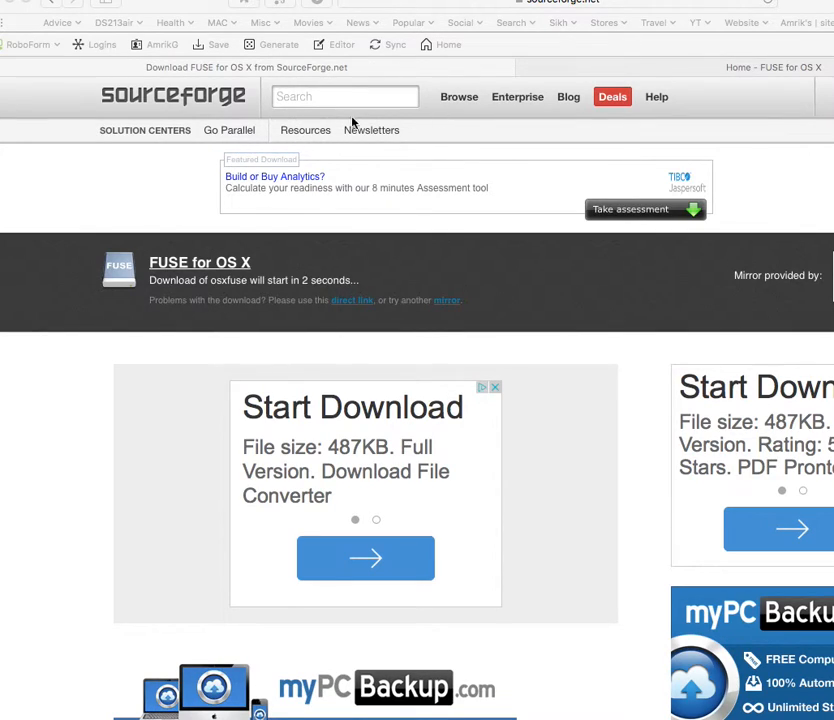
{"action": "left_click", "coordinate": [318, 69]}
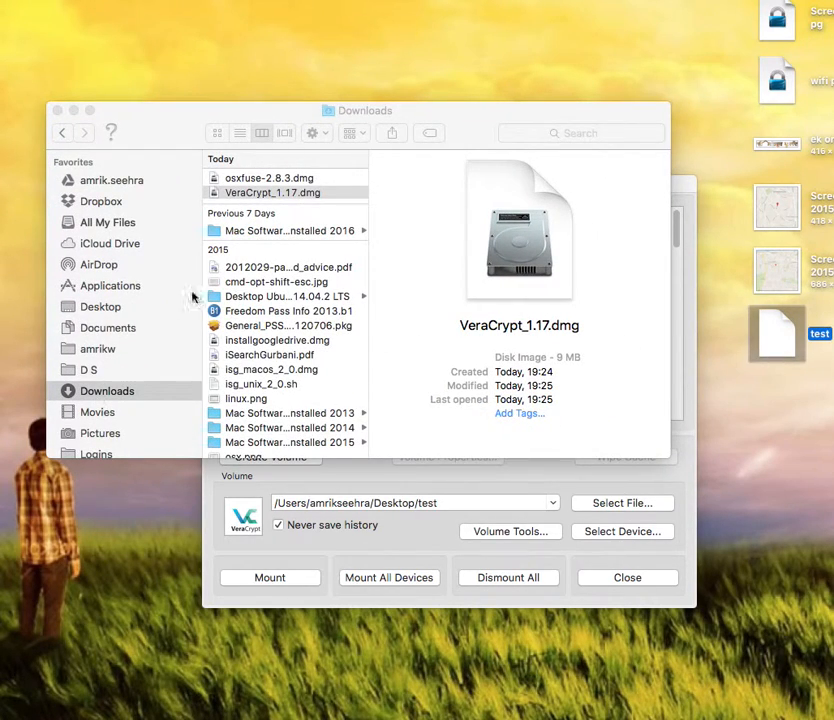
Step: Open osxfuse-2.8.3.dmg from Downloads and bring its FUSE for OS X window into full view
{"action": "left_click", "coordinate": [281, 180]}
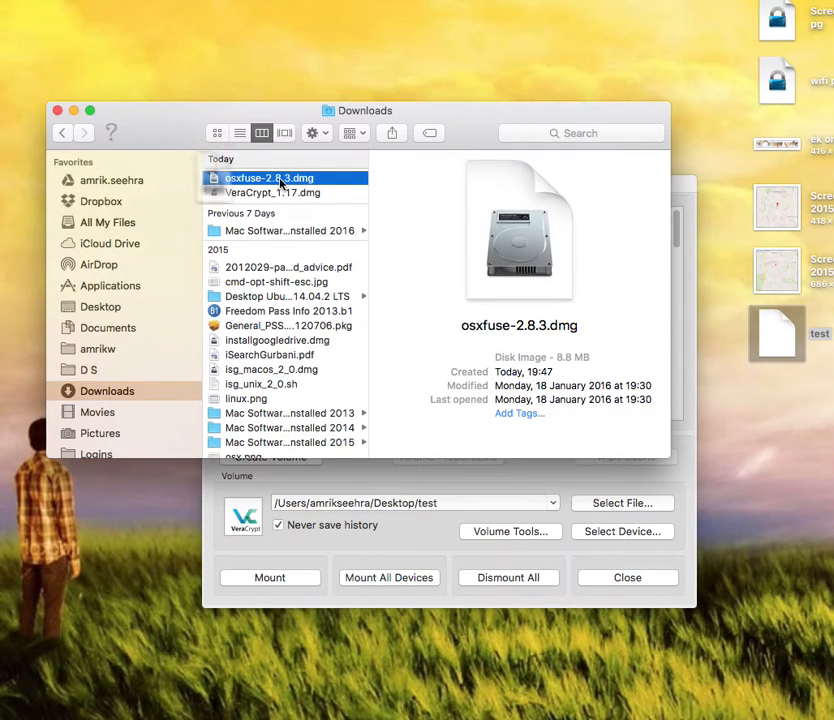
{"action": "double_click", "coordinate": [281, 180]}
{"action": "left_click", "coordinate": [73, 110]}
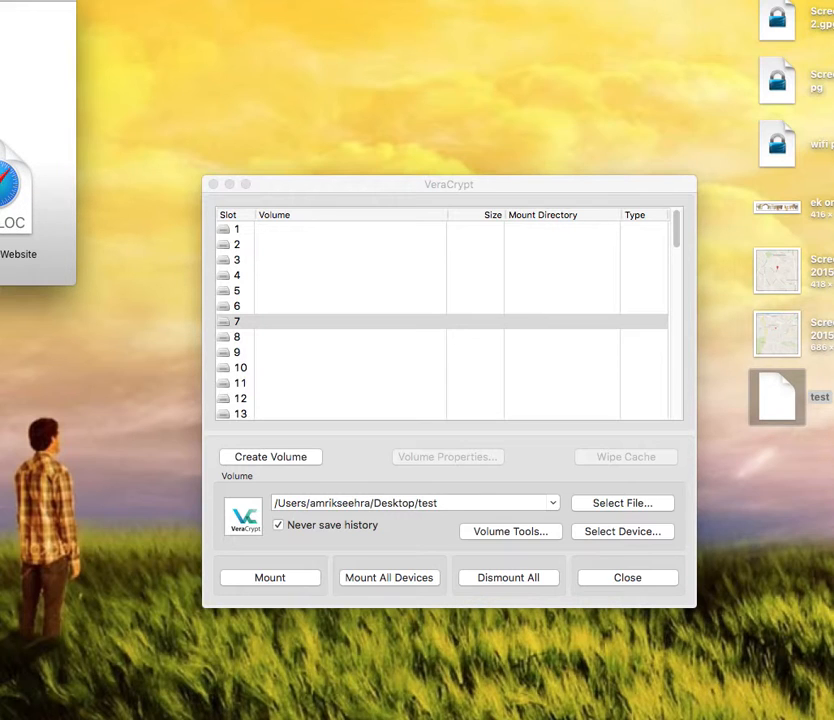
{"action": "left_click_drag", "start_coordinate": [0, 10], "coordinate": [380, 54]}
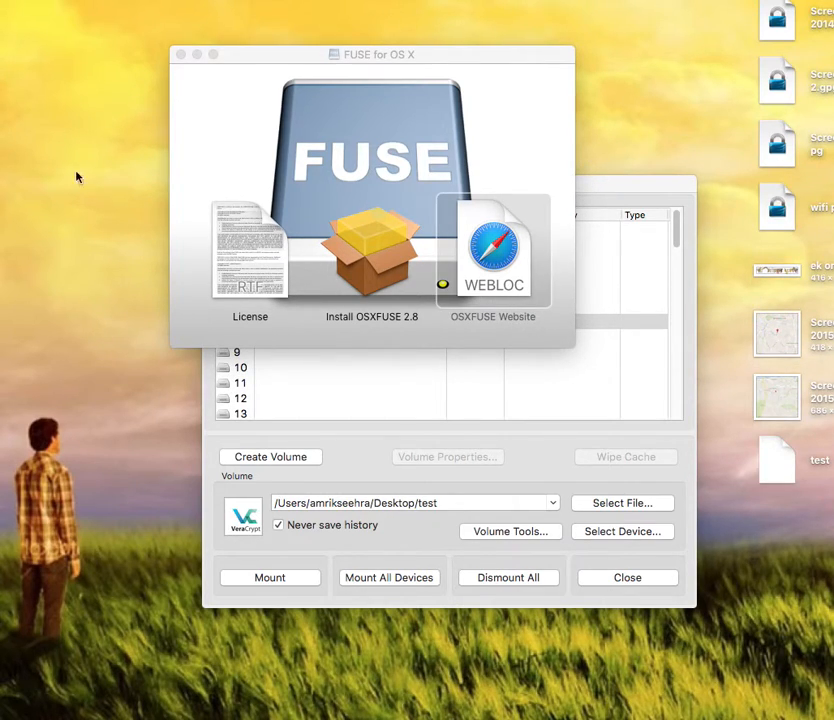
Step: Launch Install OSXFUSE 2.8, continue past Introduction and License, and agree to the license terms
{"action": "left_click", "coordinate": [375, 259]}
{"action": "double_click", "coordinate": [322, 259]}
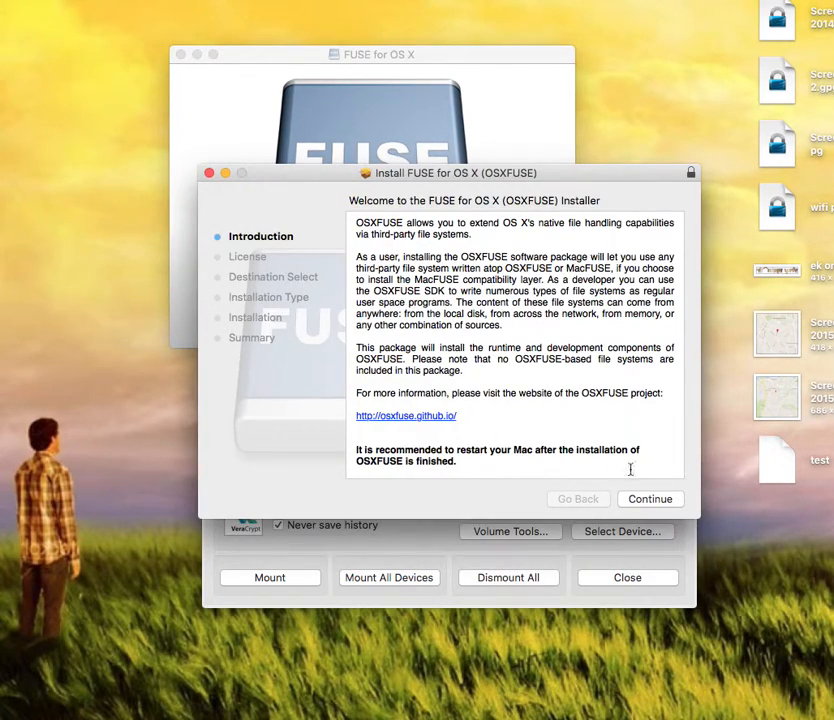
{"action": "left_click", "coordinate": [651, 499]}
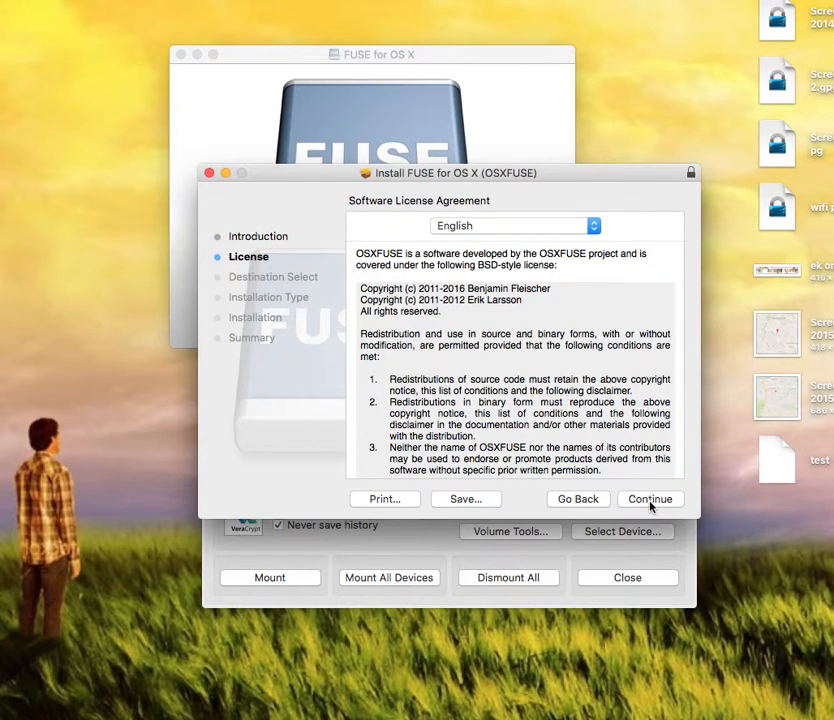
{"action": "left_click", "coordinate": [651, 500]}
{"action": "left_click", "coordinate": [596, 302]}
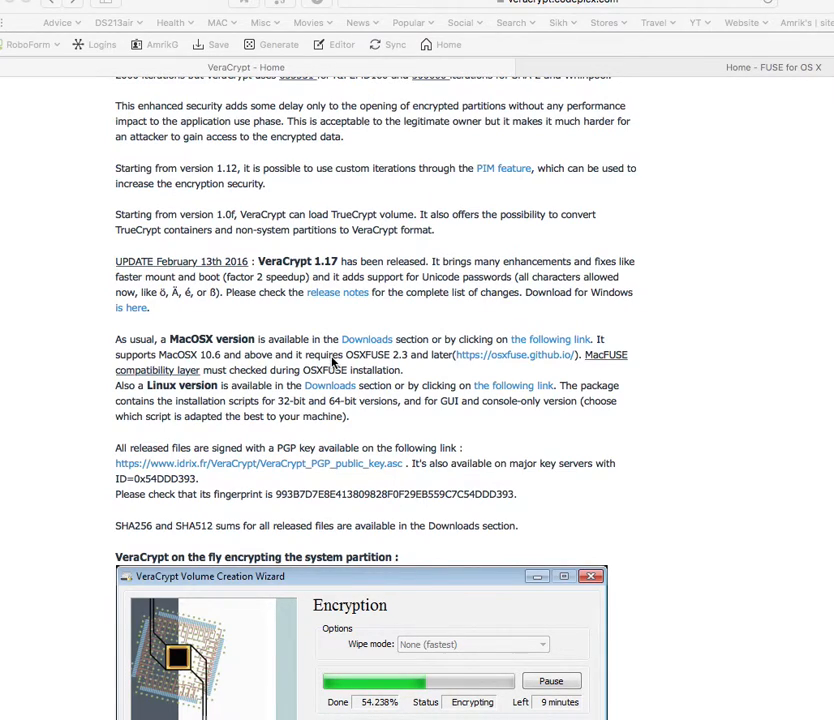
{"action": "left_click", "coordinate": [370, 350]}
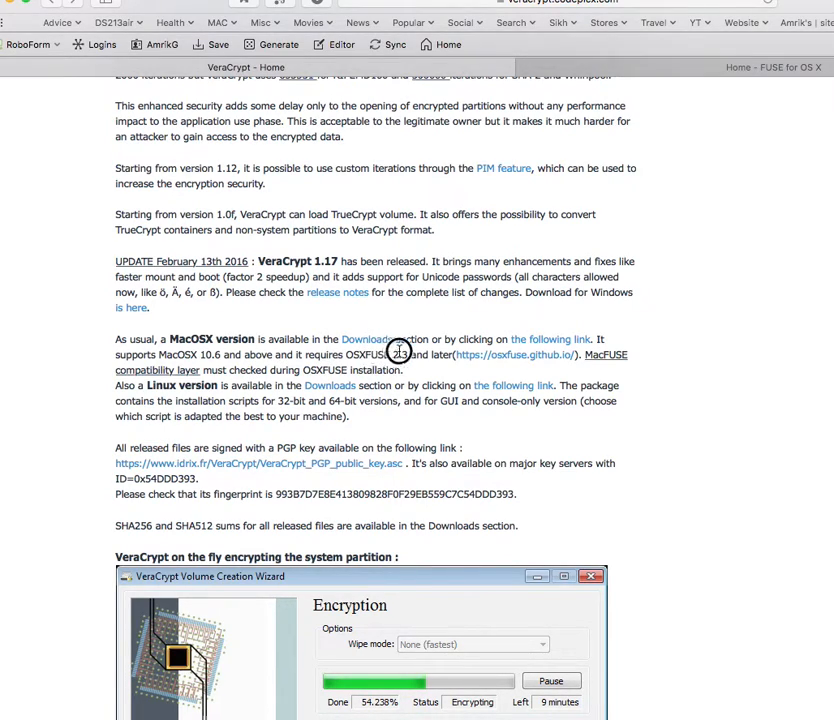
{"action": "left_click", "coordinate": [572, 356]}
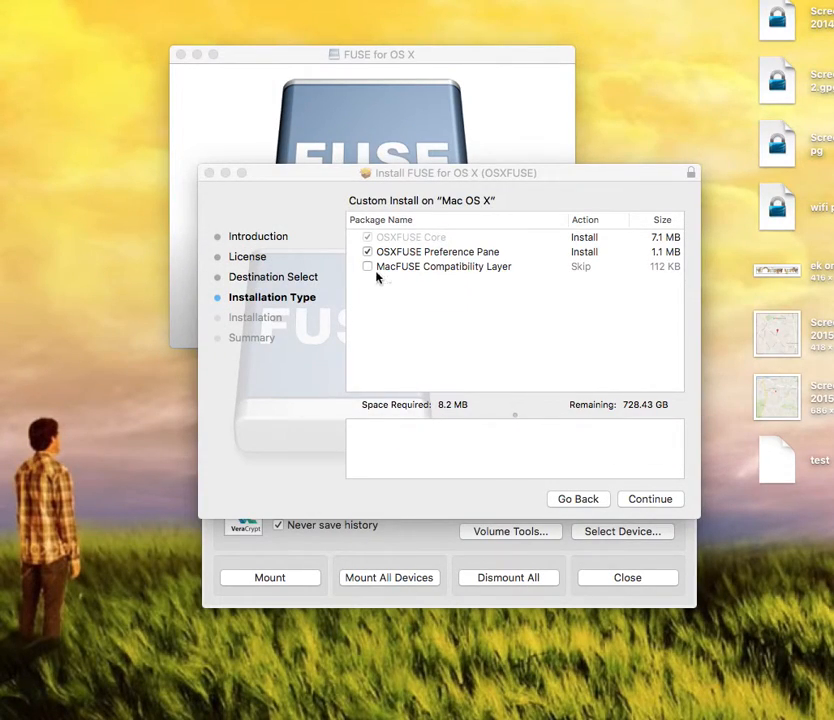
Step: Include the MacFUSE Compatibility Layer package and start the OSXFUSE installation
{"action": "left_click", "coordinate": [369, 267]}
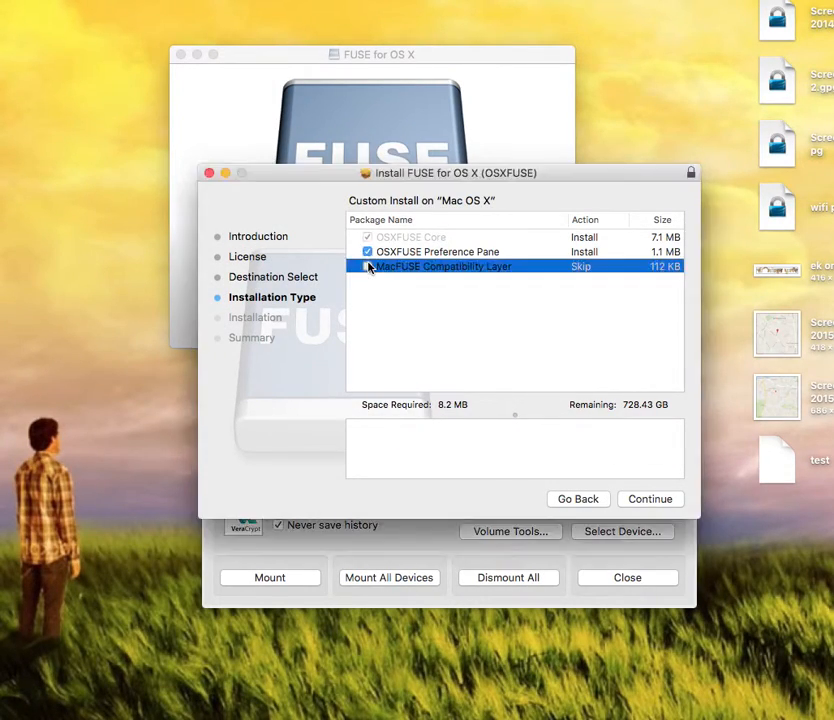
{"action": "left_click", "coordinate": [368, 267]}
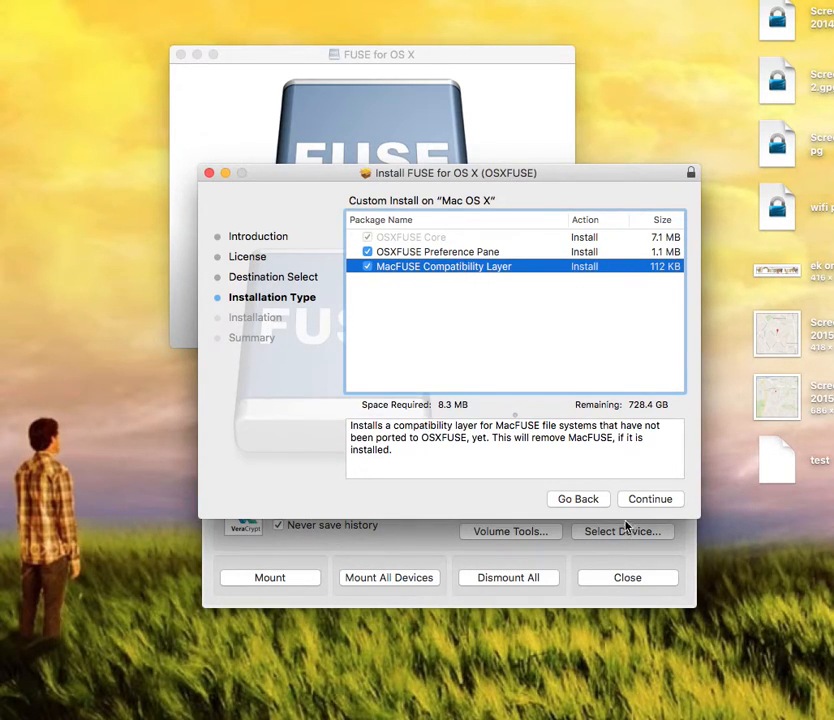
{"action": "left_click", "coordinate": [652, 499]}
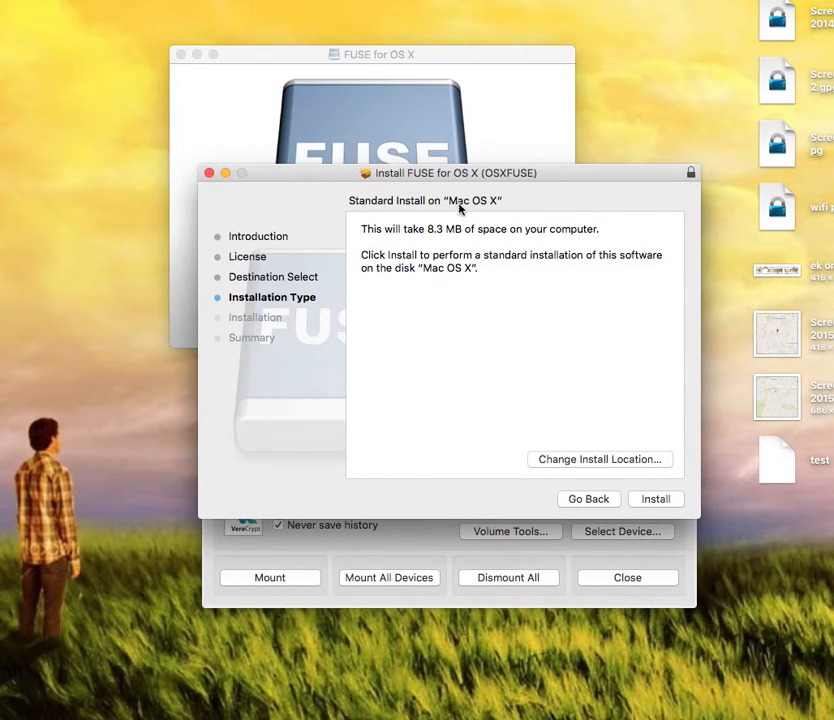
{"action": "left_click", "coordinate": [654, 500]}
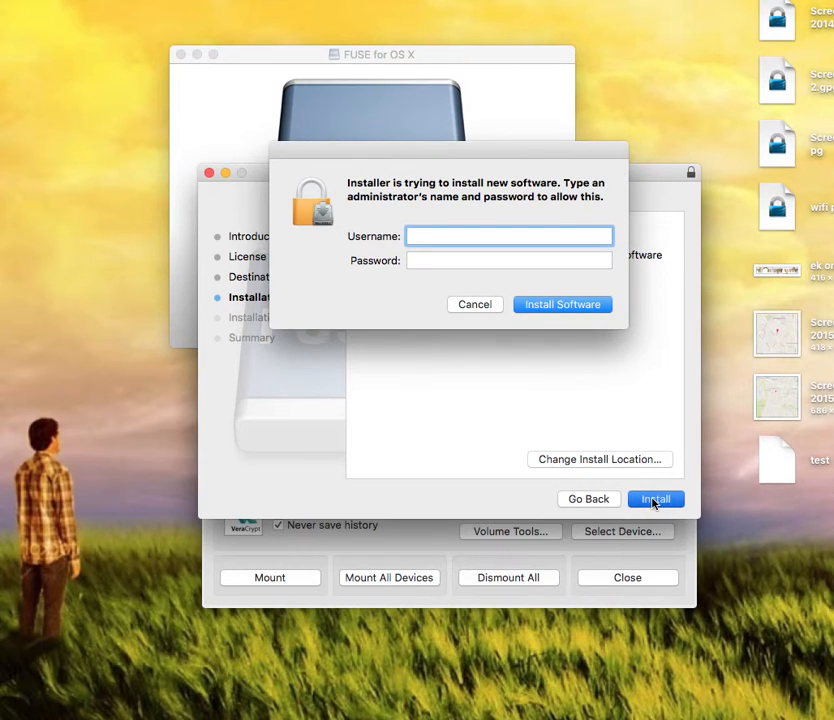
Step: Approve the install with the administrator's account name and password, then close the installer and FUSE window
{"action": "type", "text": "as"}
{"action": "left_click", "coordinate": [476, 261]}
{"action": "type", "text": "•••"}
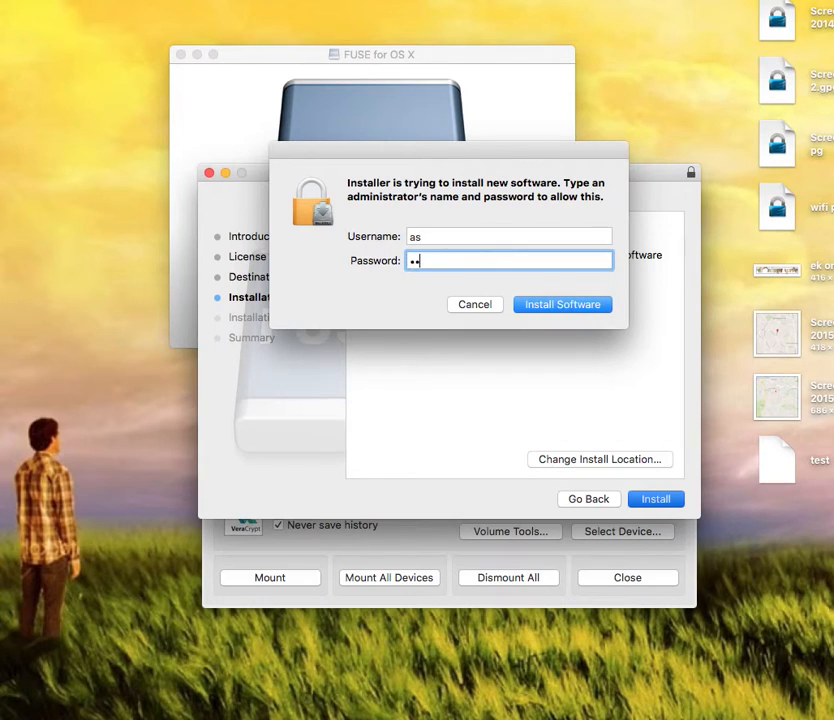
{"action": "type", "text": "•••••••"}
{"action": "left_click", "coordinate": [553, 305]}
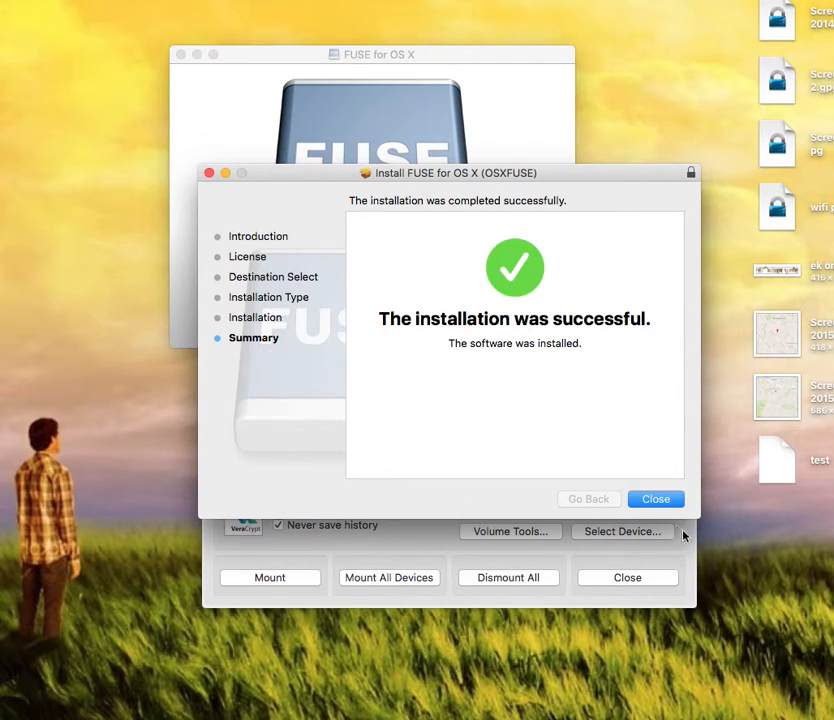
{"action": "left_click", "coordinate": [657, 501]}
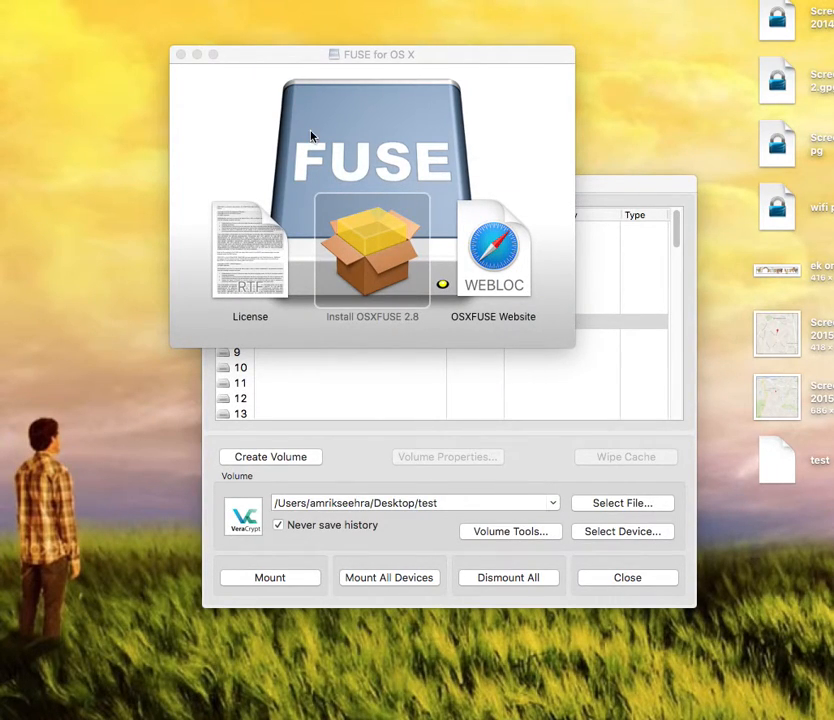
{"action": "left_click", "coordinate": [181, 56]}
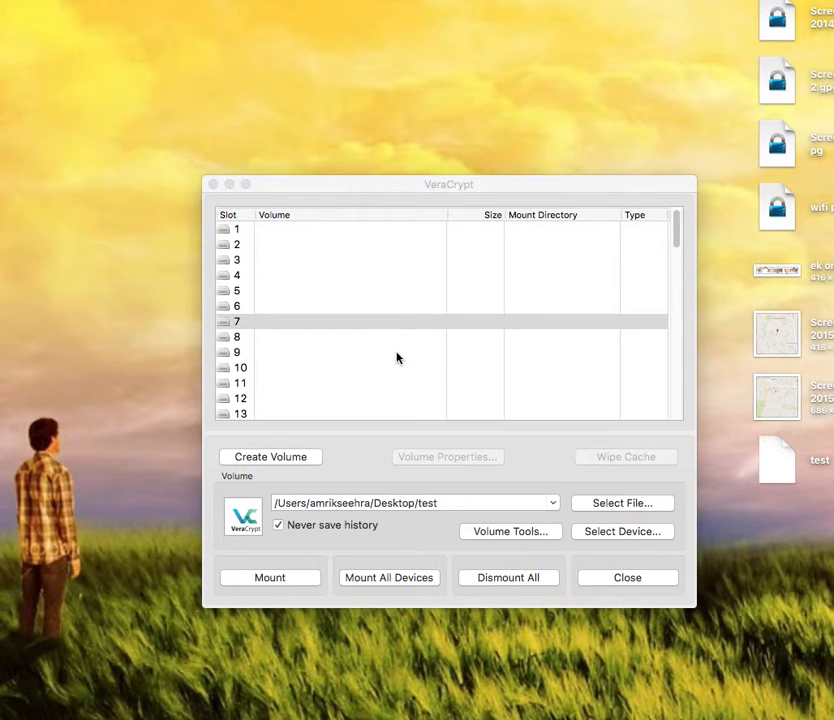
{"action": "left_click", "coordinate": [294, 325]}
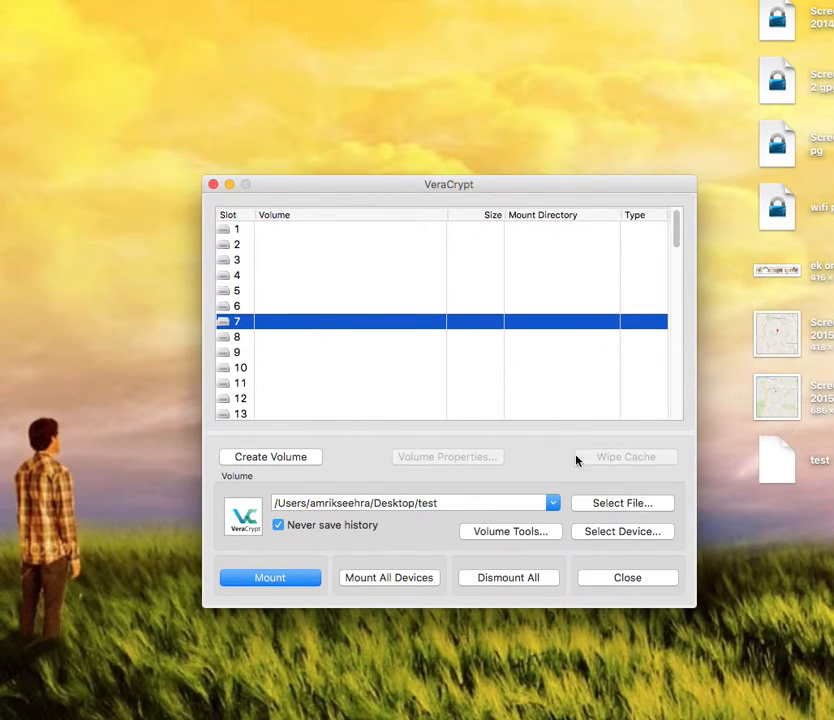
{"action": "left_click", "coordinate": [604, 506]}
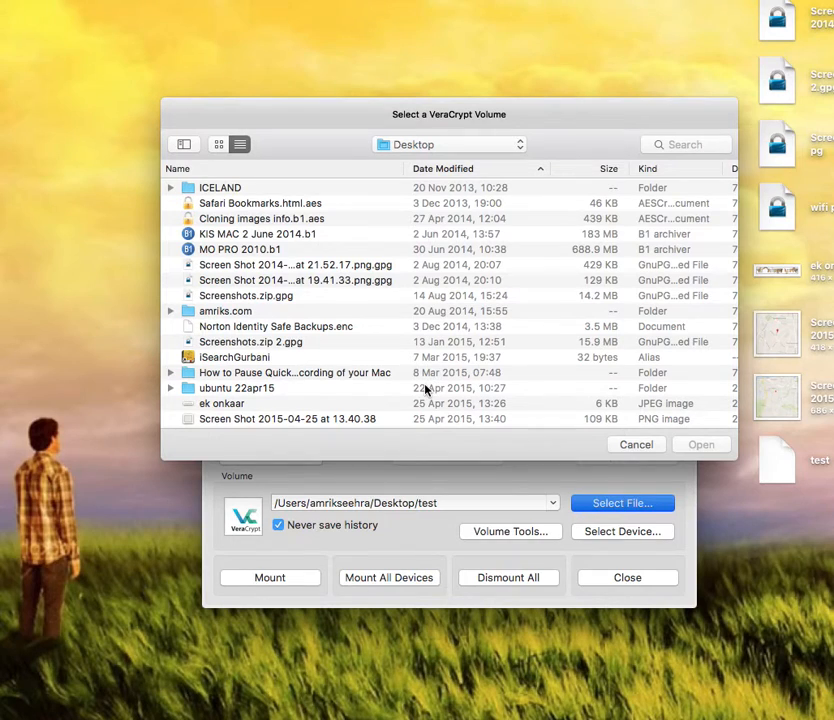
{"action": "scroll", "coordinate": [261, 419], "scroll_direction": "down", "scroll_amount": 10}
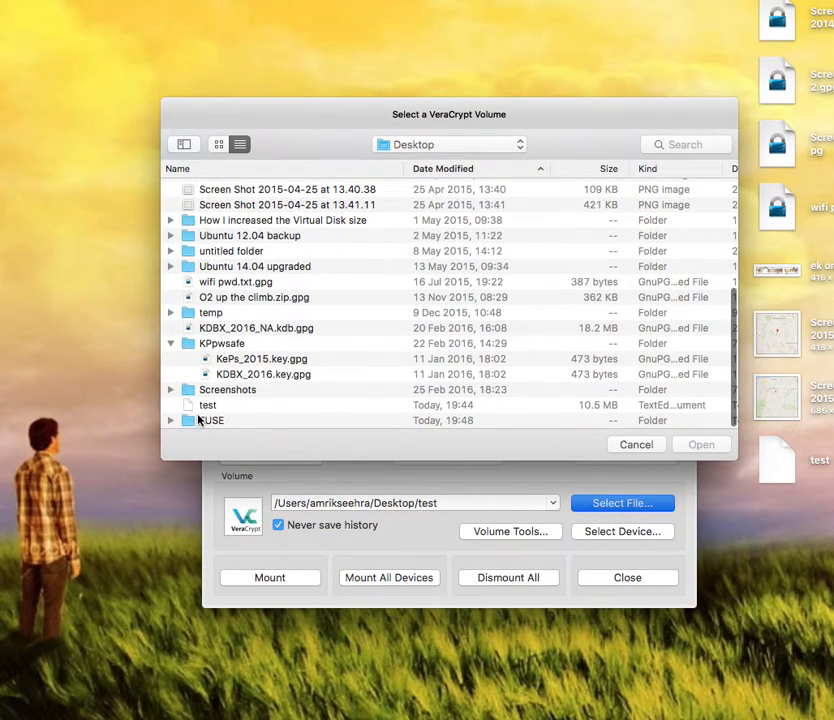
{"action": "left_click", "coordinate": [210, 406]}
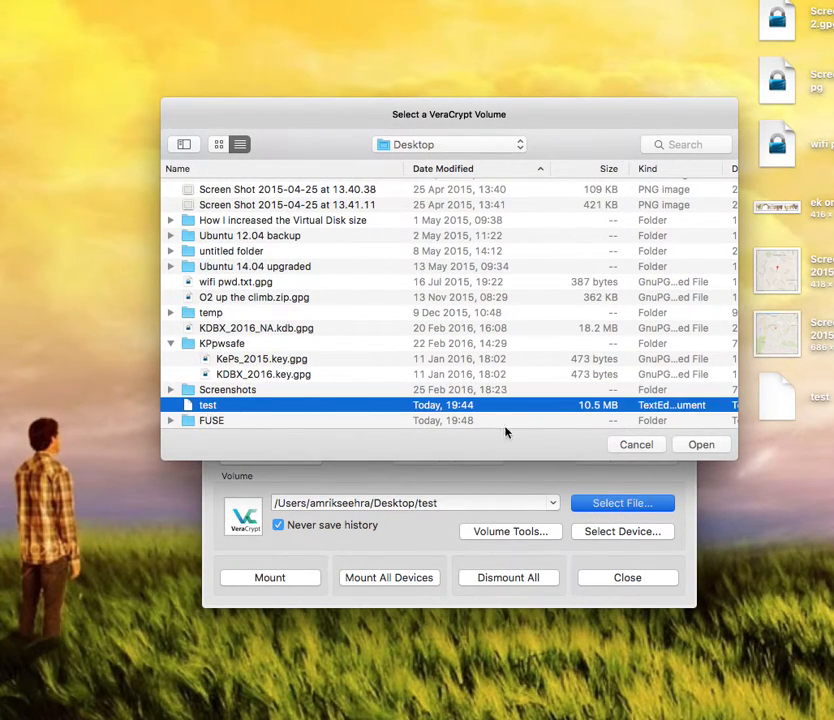
{"action": "left_click", "coordinate": [694, 446]}
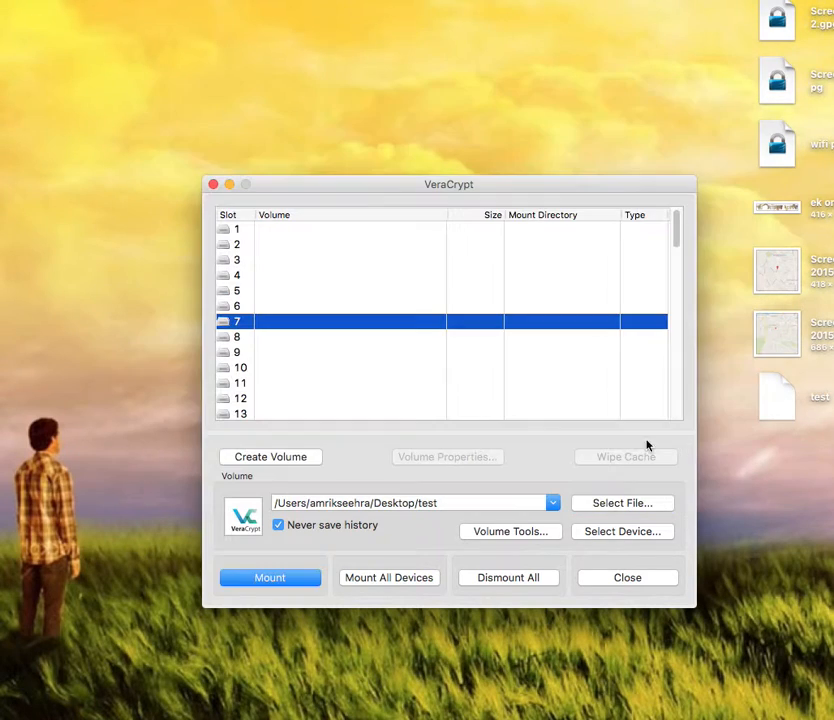
{"action": "left_click", "coordinate": [268, 579]}
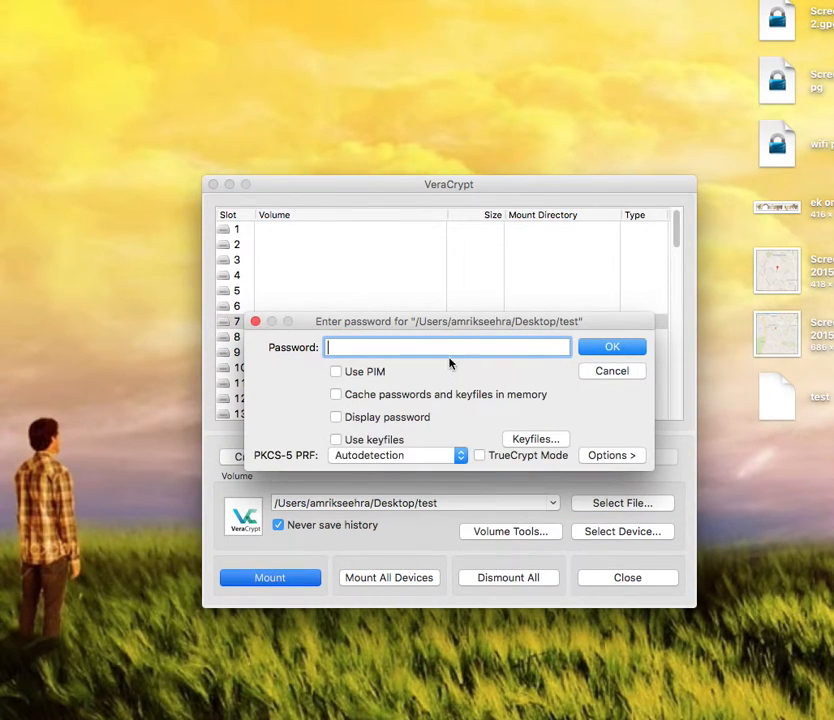
{"action": "type", "text": "test"}
{"action": "left_click", "coordinate": [621, 350]}
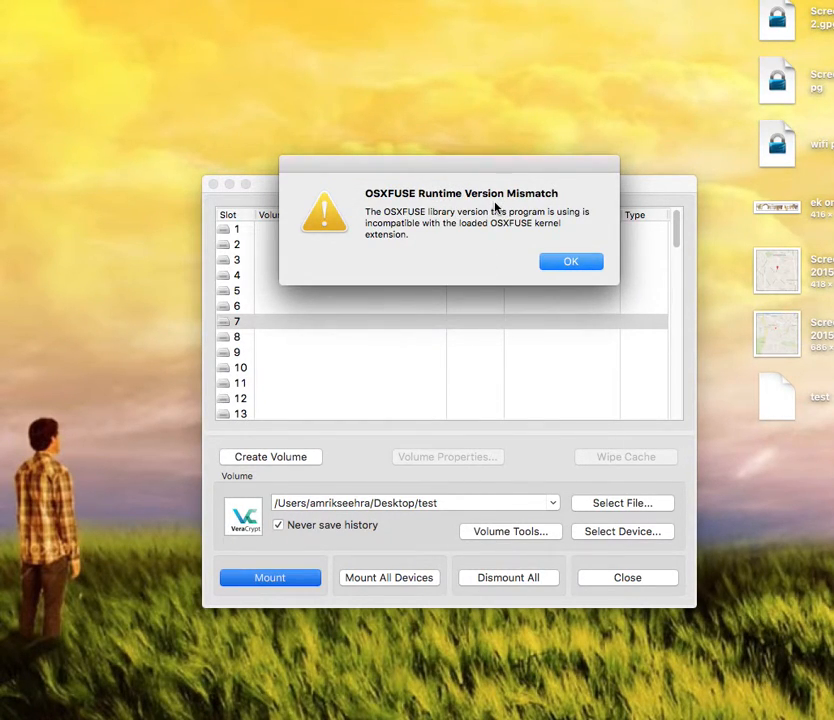
{"action": "left_click", "coordinate": [570, 265]}
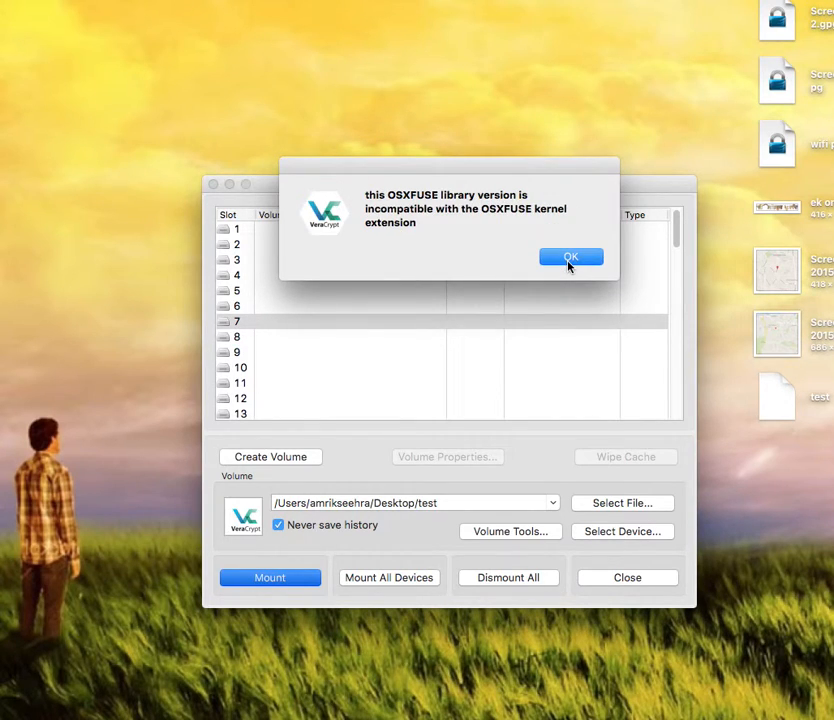
{"action": "left_click", "coordinate": [568, 264]}
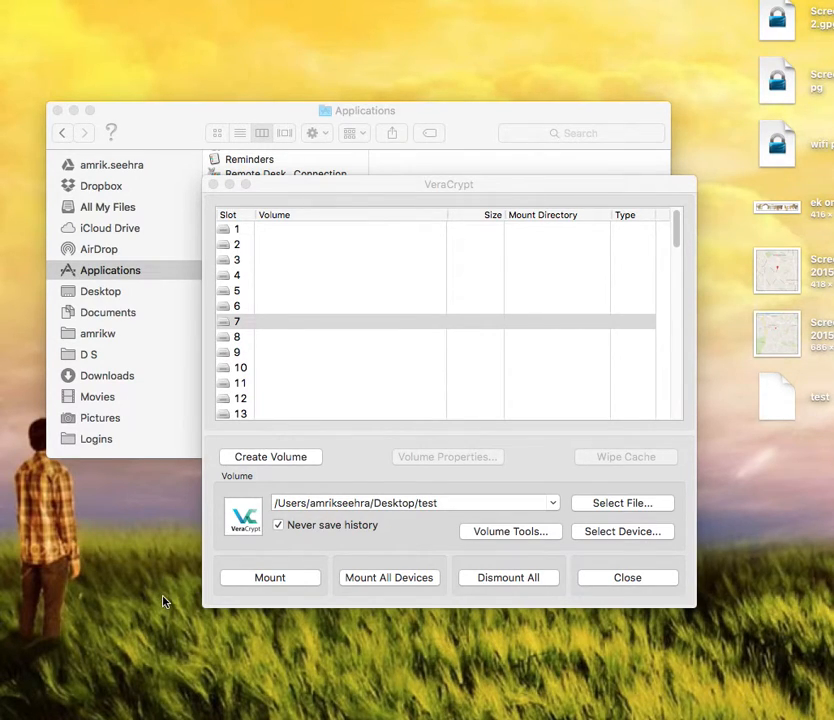
Step: Mount the test container in slot 7, entering the volume password
{"action": "left_click", "coordinate": [326, 329]}
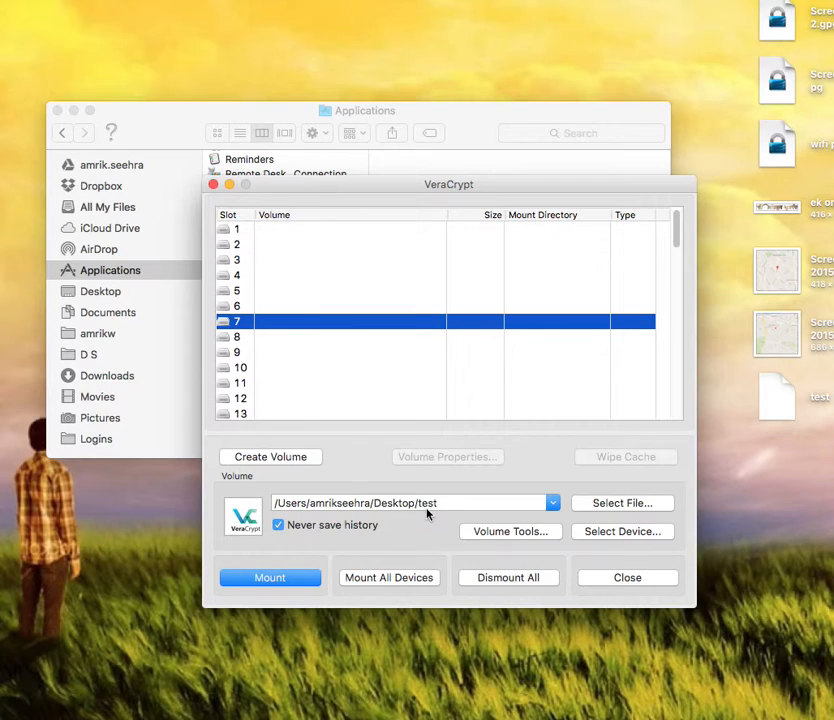
{"action": "left_click", "coordinate": [292, 583]}
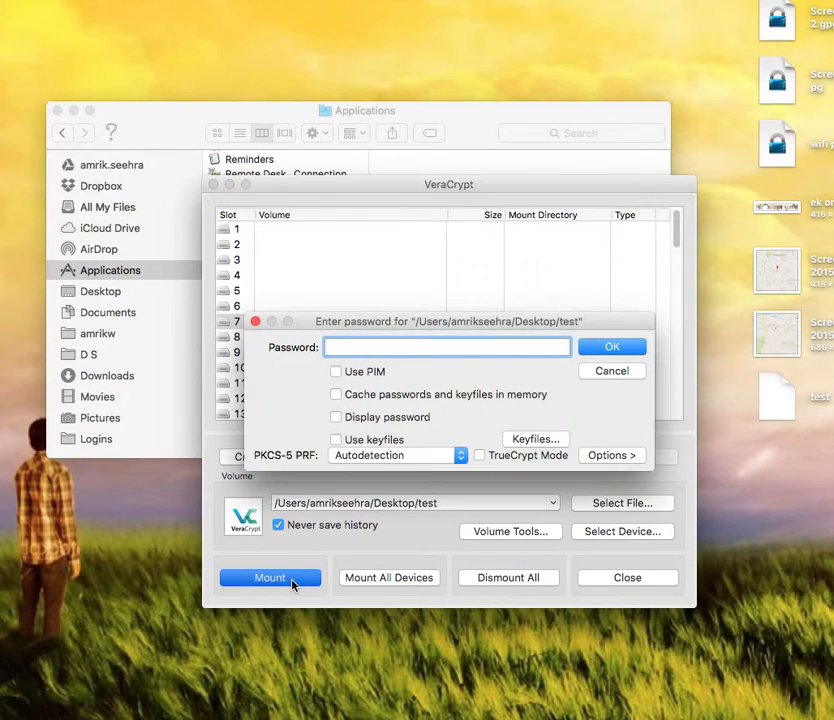
{"action": "left_click", "coordinate": [382, 348]}
{"action": "type", "text": "test"}
{"action": "left_click", "coordinate": [596, 352]}
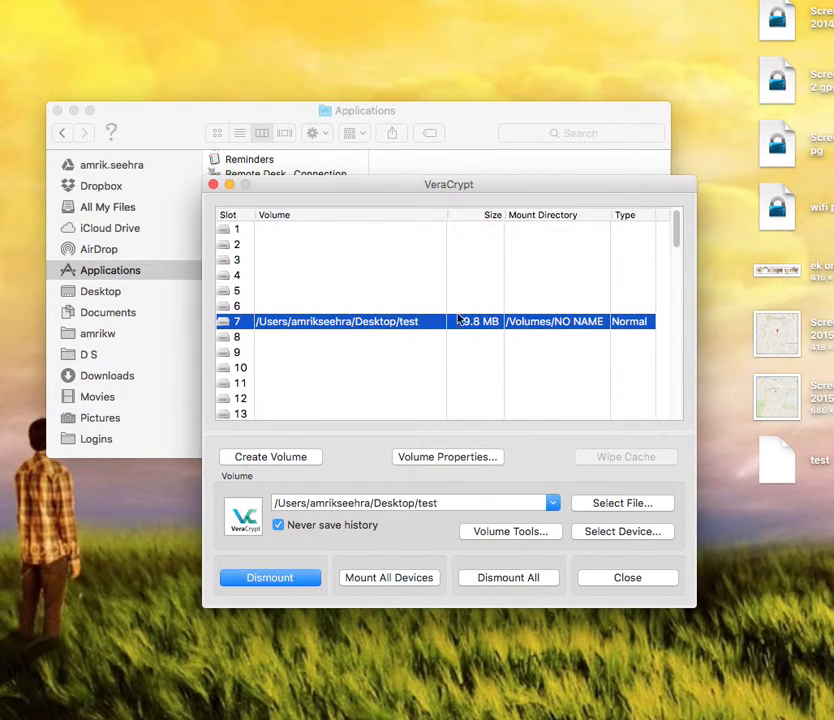
Step: Copy the FUSE folder into the mounted NO NAME volume and close its window
{"action": "double_click", "coordinate": [439, 323]}
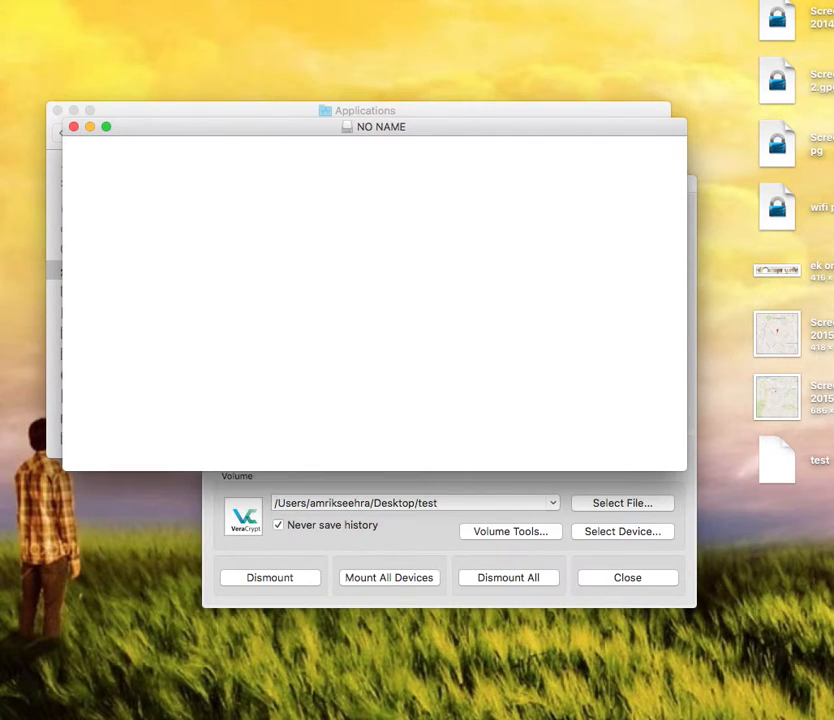
{"action": "left_click_drag", "start_coordinate": [833, 519], "coordinate": [470, 320]}
{"action": "left_click", "coordinate": [74, 127]}
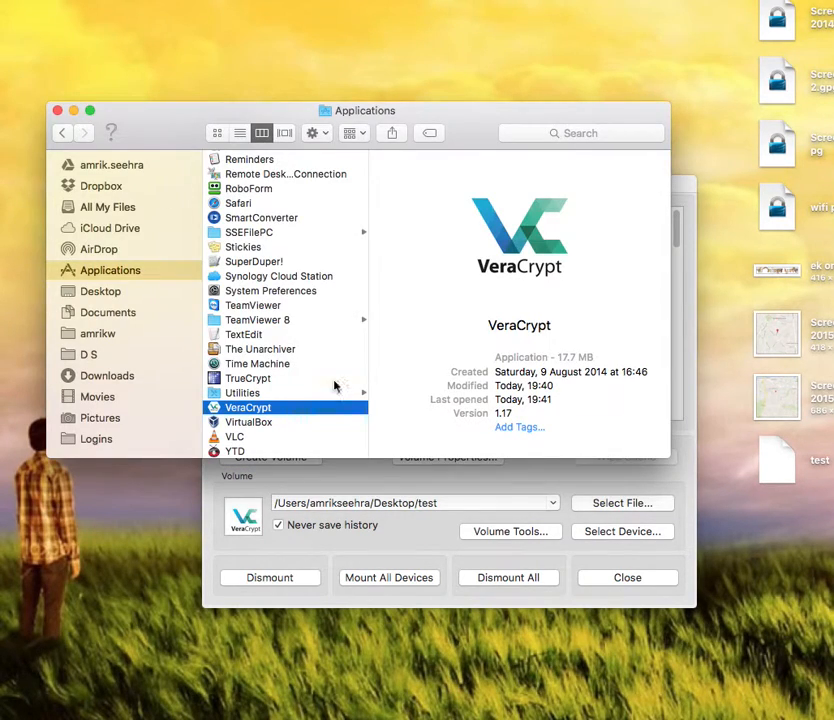
Step: Close the Applications window, dismount the test volume, and remount it with its volume password
{"action": "left_click", "coordinate": [58, 111]}
{"action": "left_click", "coordinate": [282, 581]}
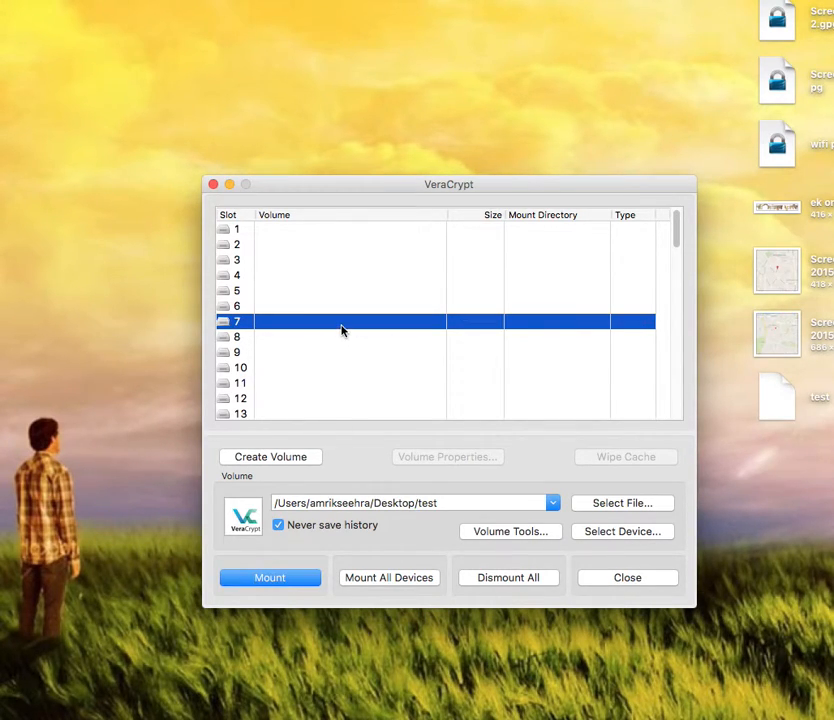
{"action": "left_click", "coordinate": [266, 578]}
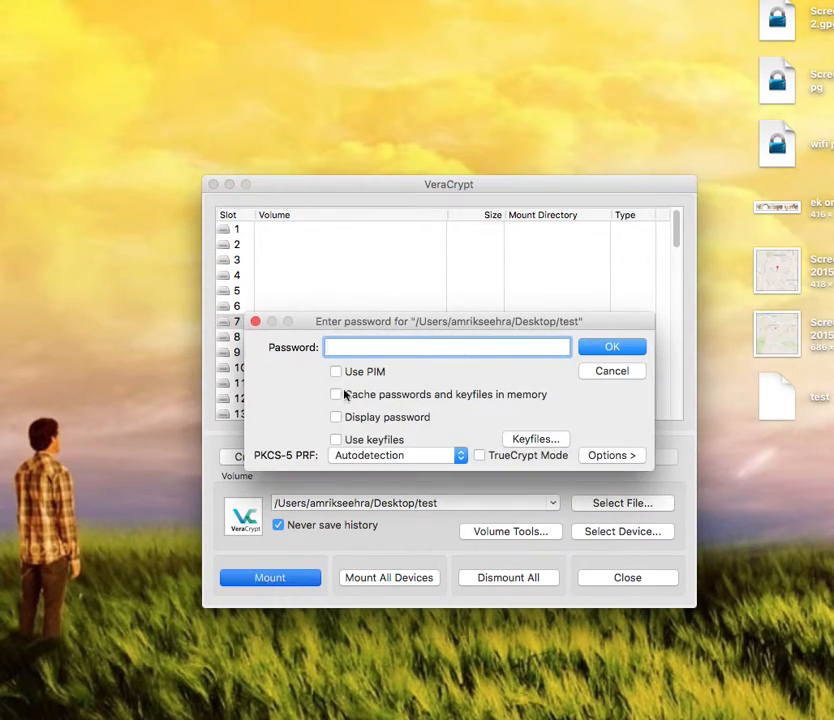
{"action": "left_click", "coordinate": [354, 348]}
{"action": "type", "text": "test"}
{"action": "left_click", "coordinate": [607, 350]}
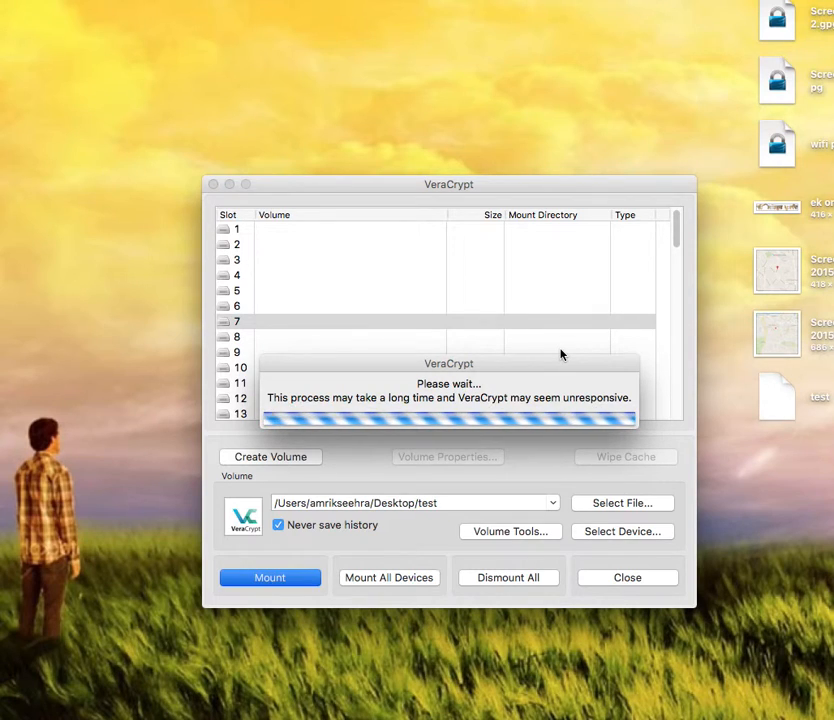
Step: Check that the FUSE folder is still in NO NAME, close it, and reselect slot 7
{"action": "double_click", "coordinate": [381, 324]}
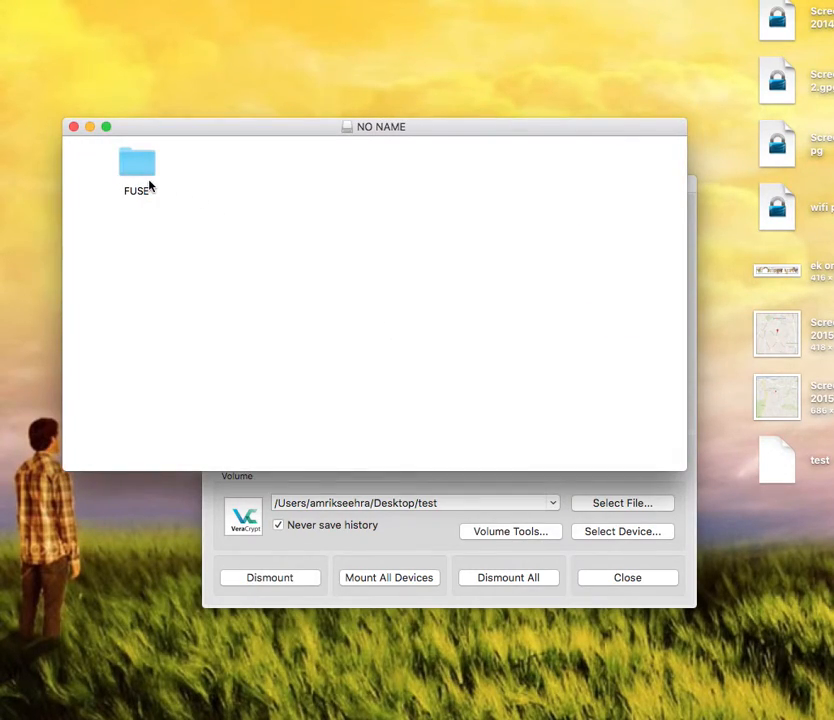
{"action": "left_click", "coordinate": [73, 128]}
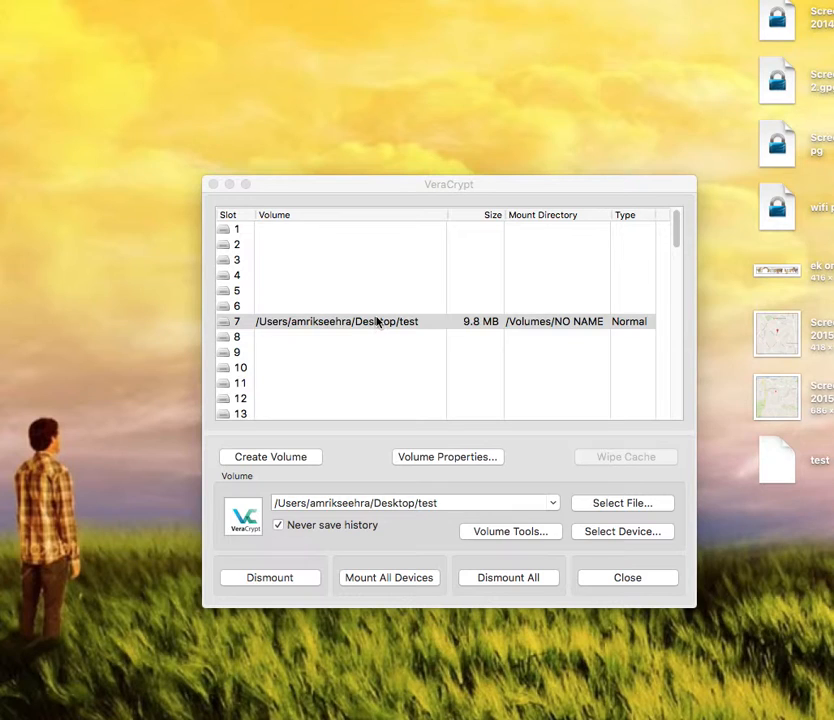
{"action": "left_click", "coordinate": [344, 189]}
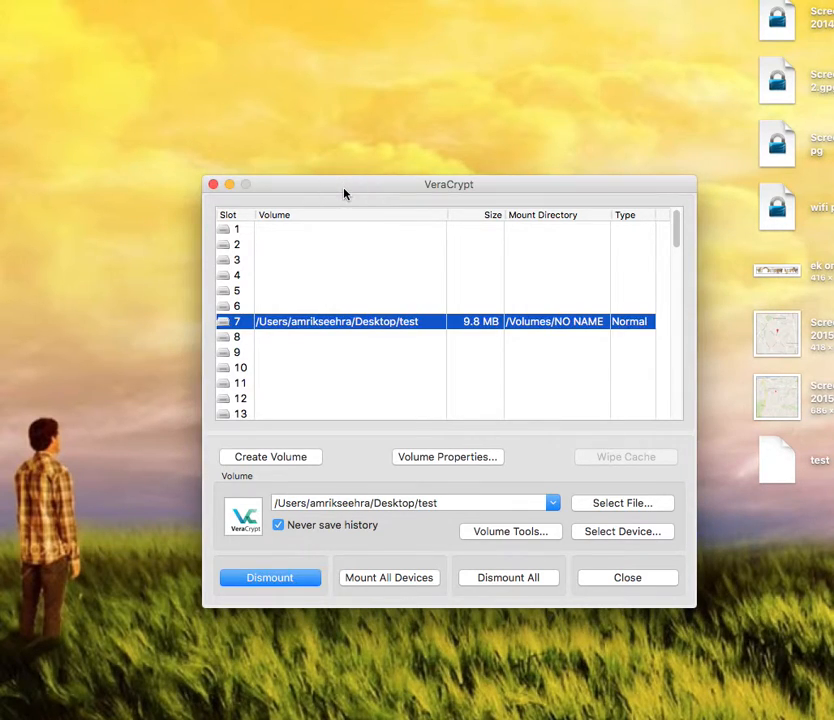